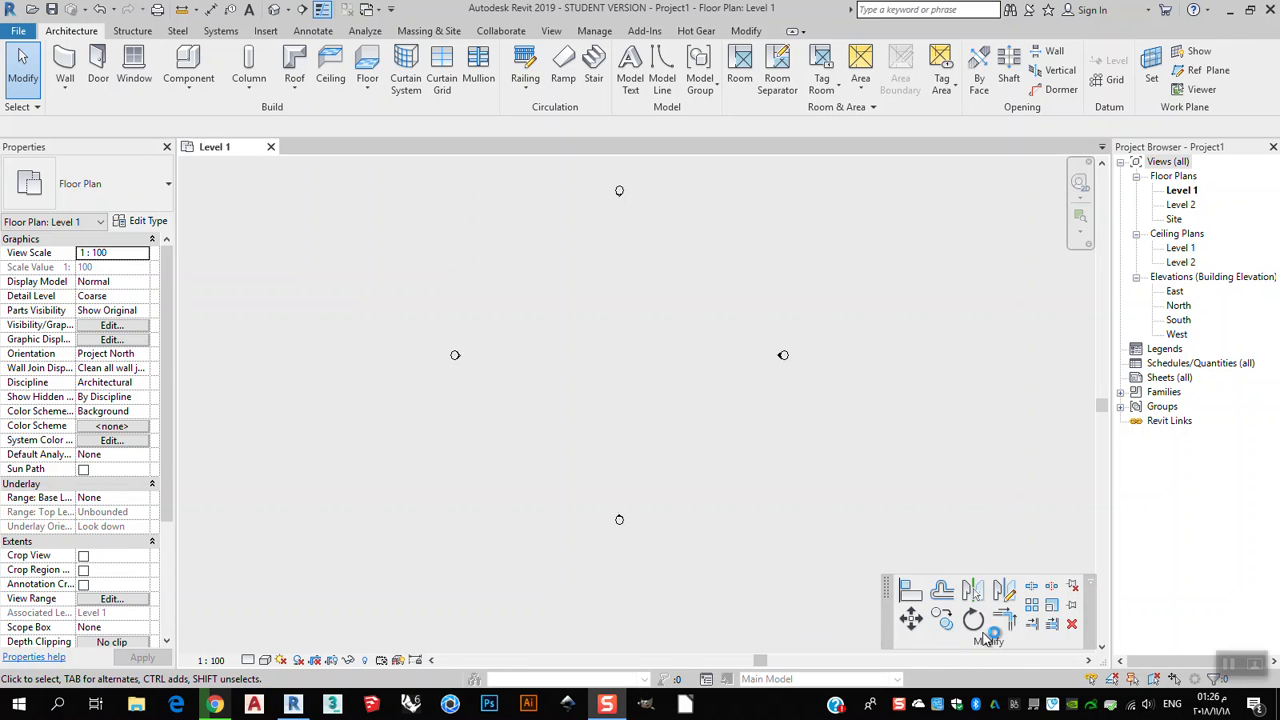
click(745, 31)
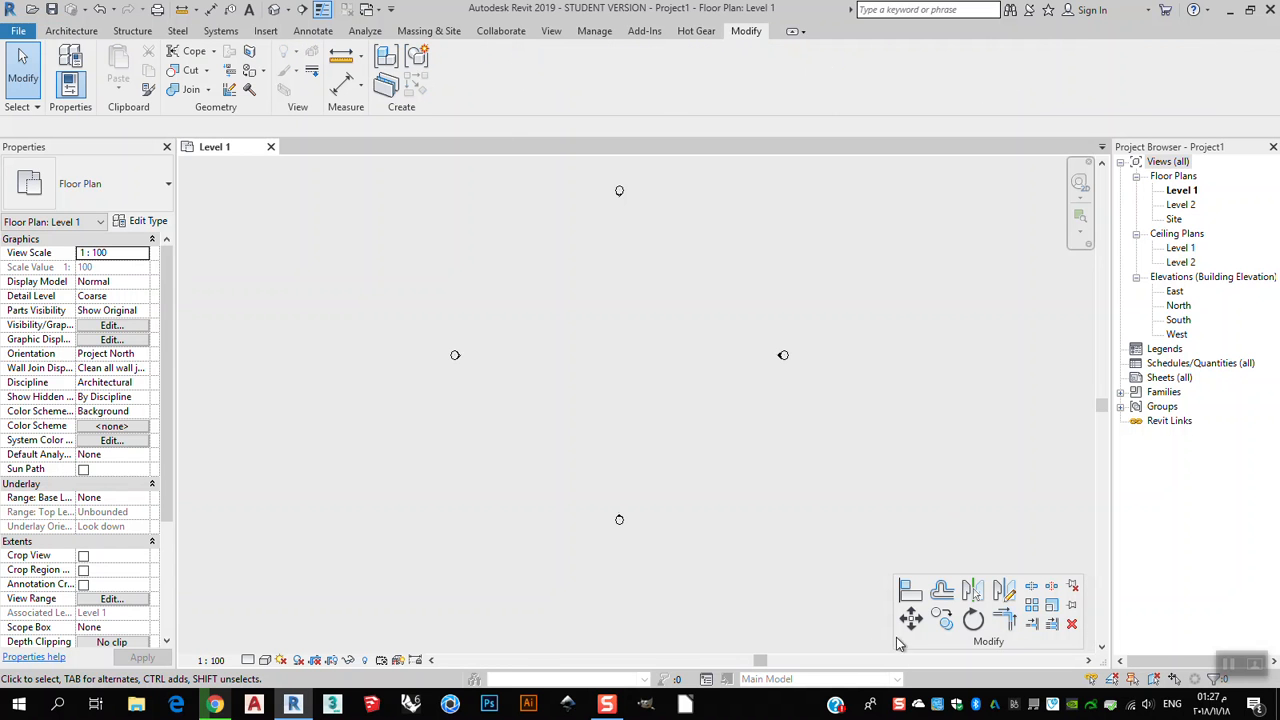
drag(905, 645, 933, 638)
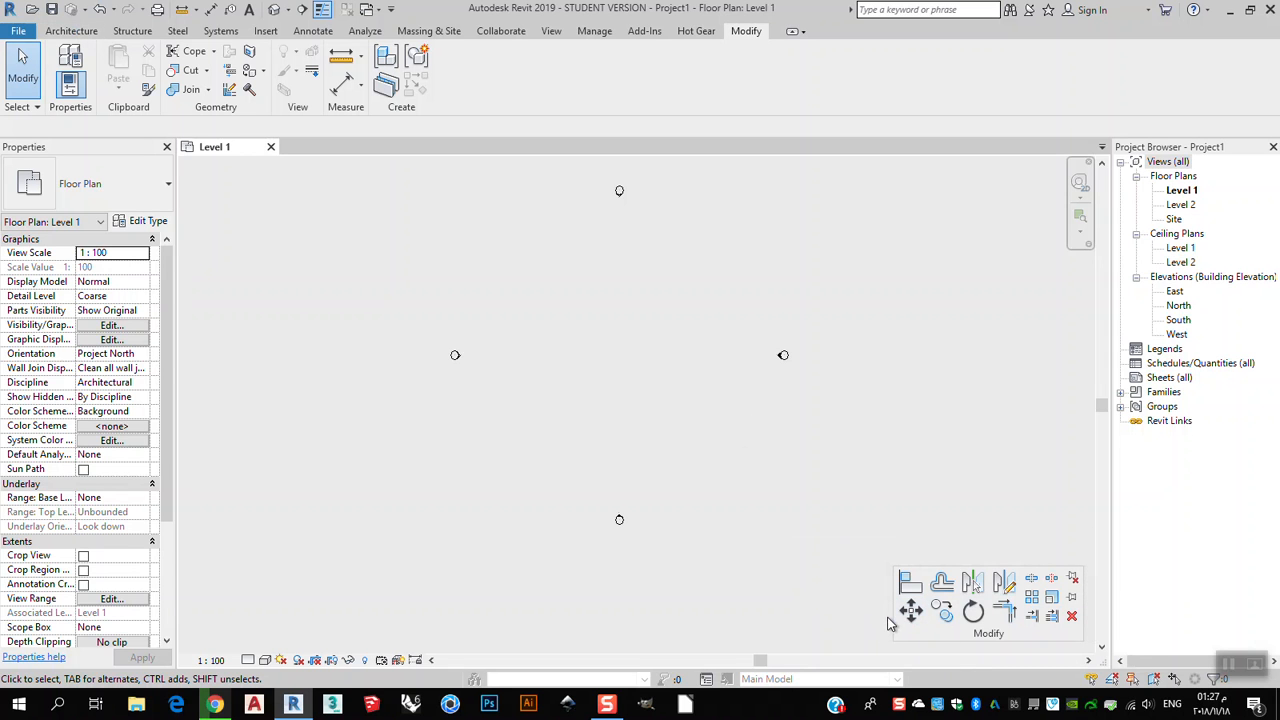
click(71, 31)
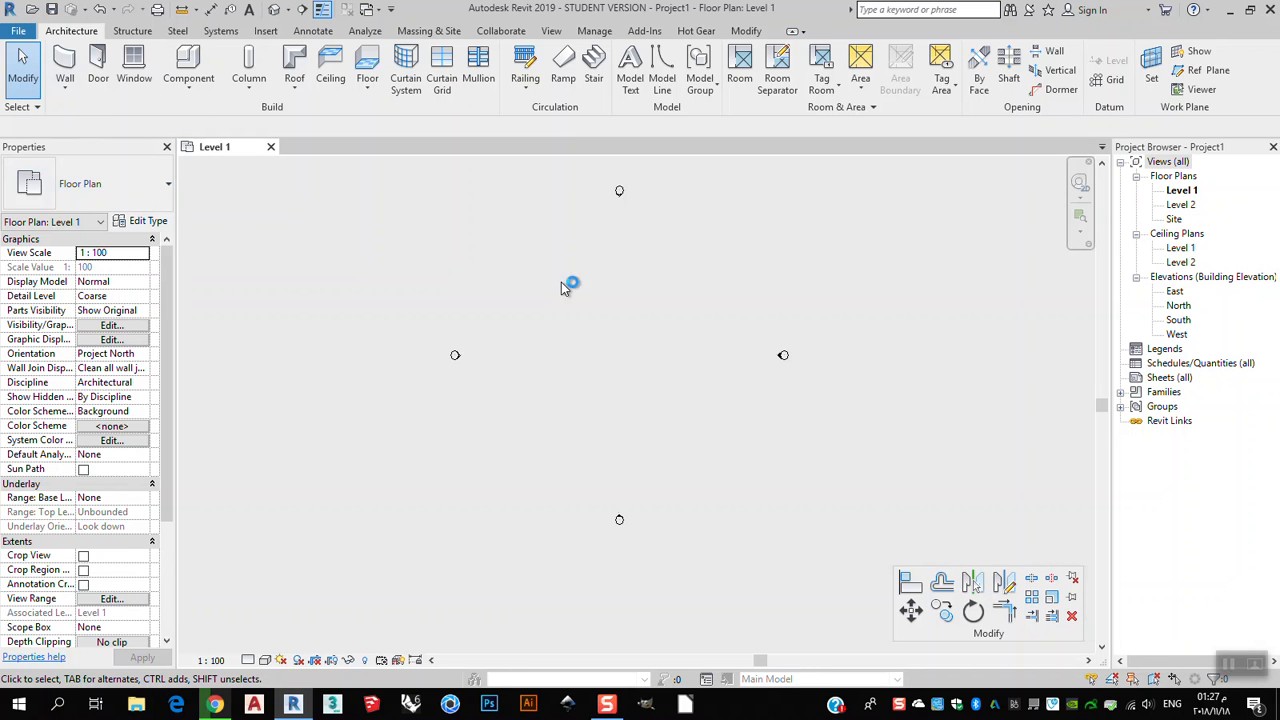
middle_drag(544, 294, 523, 331)
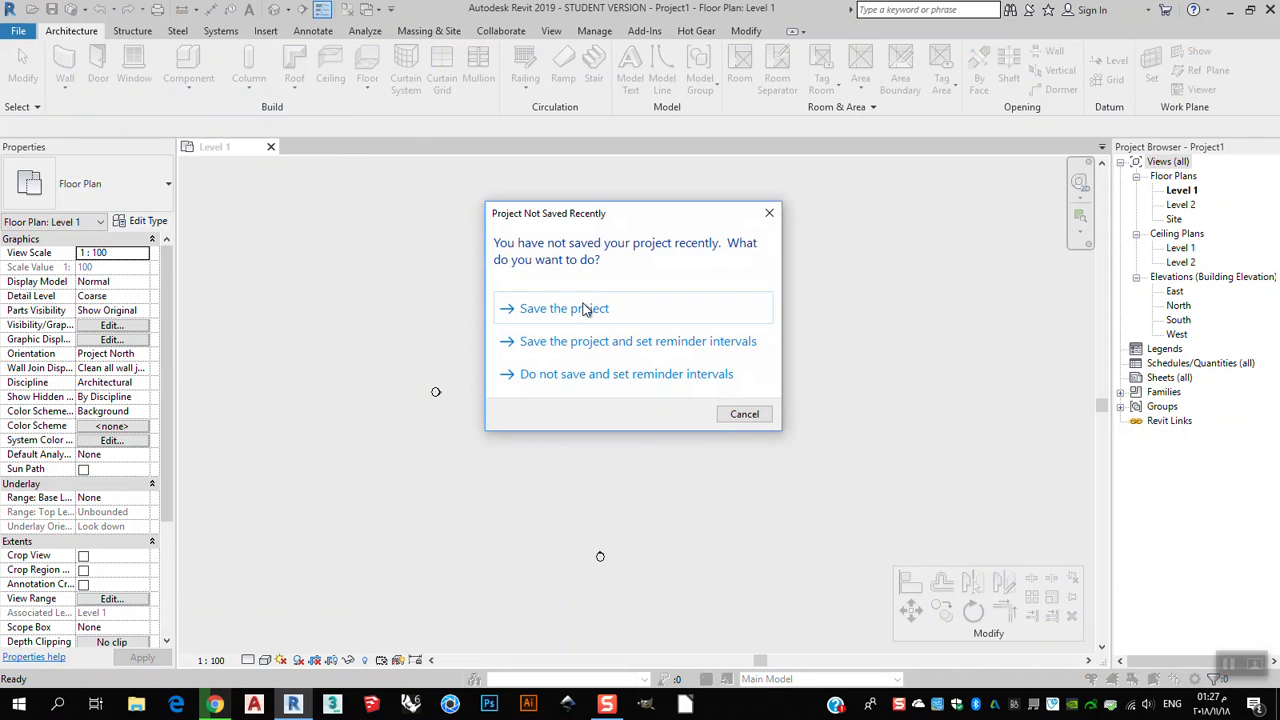
Draw a rectangular wall enclosure about 5.8 by 8 in the upper part of the Level 1 plan.
click(744, 414)
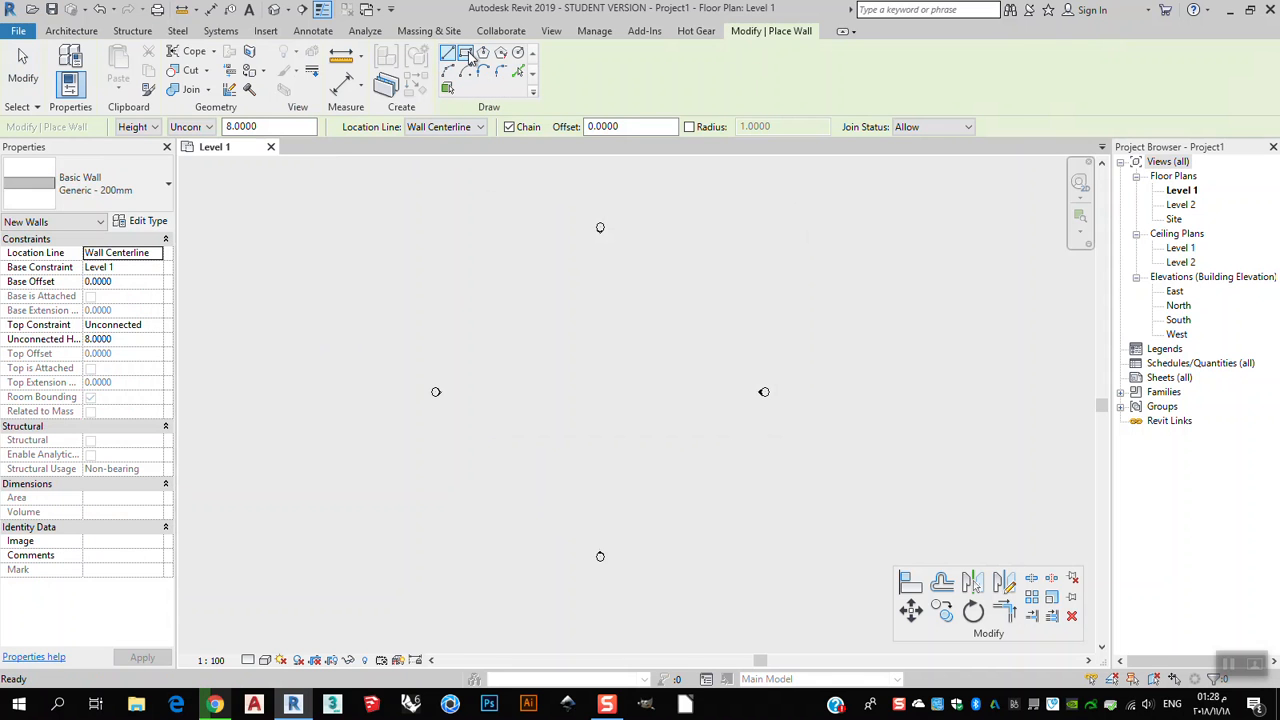
click(466, 55)
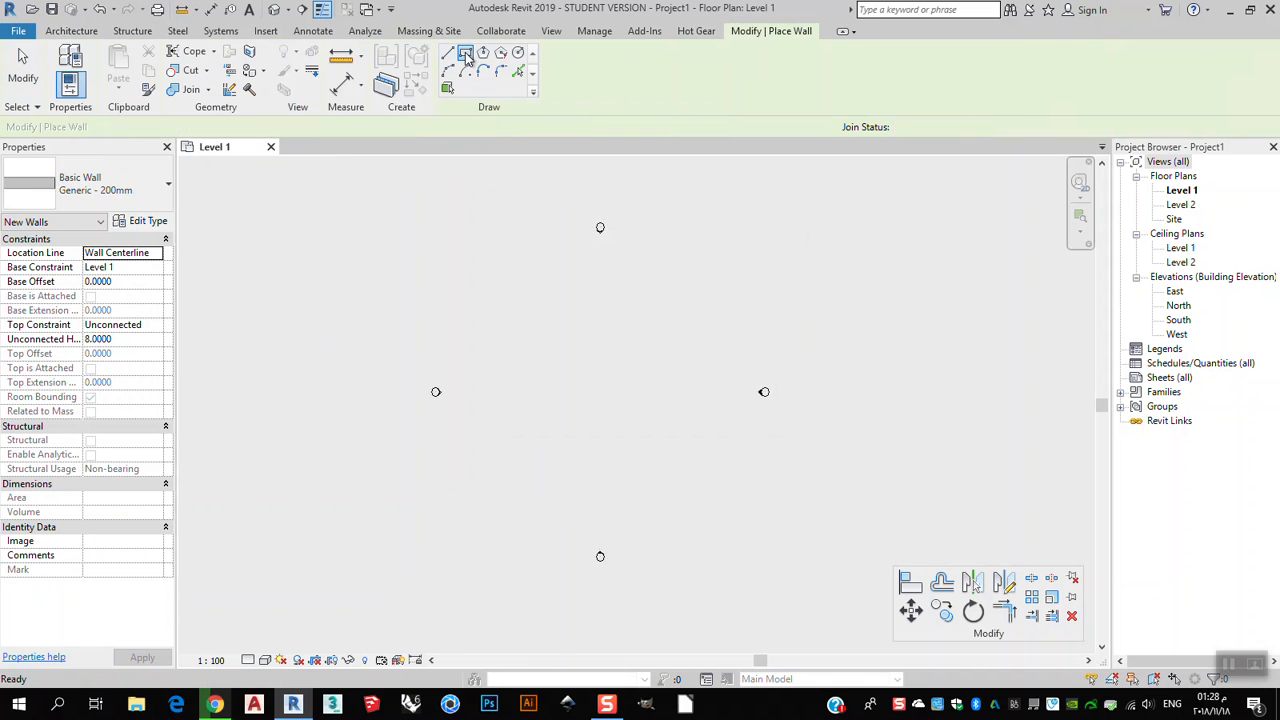
click(520, 266)
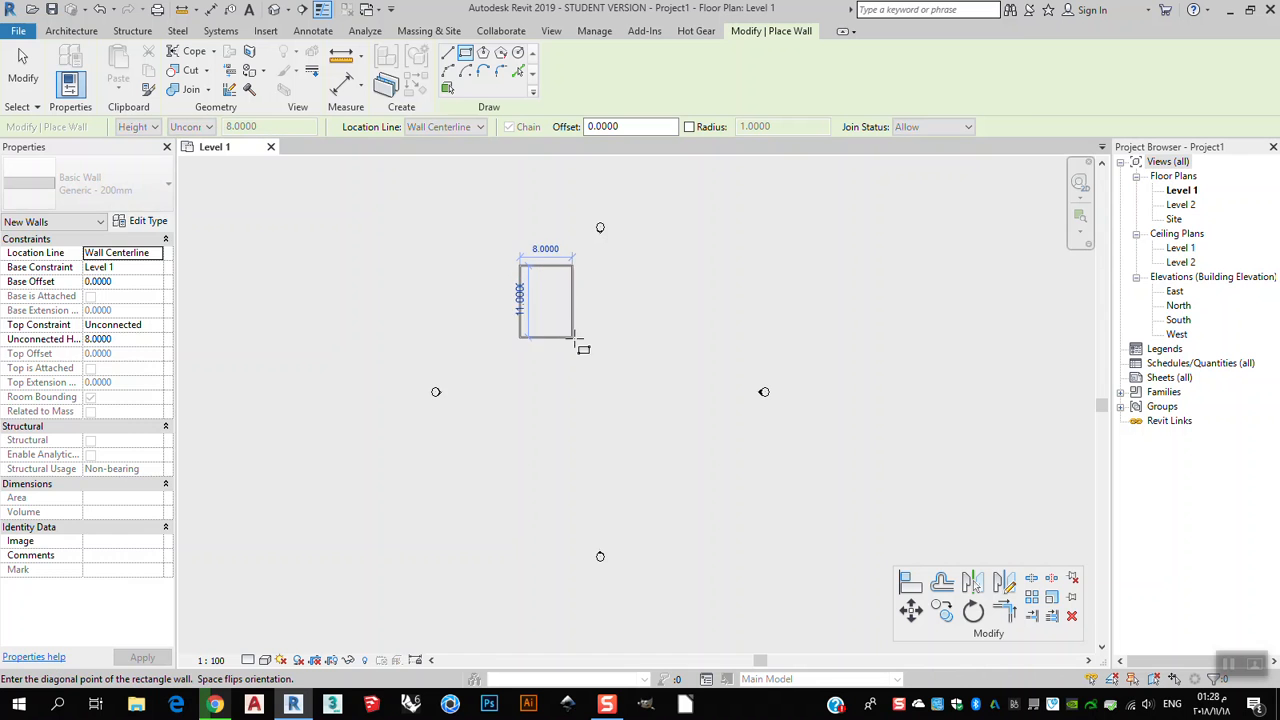
click(559, 324)
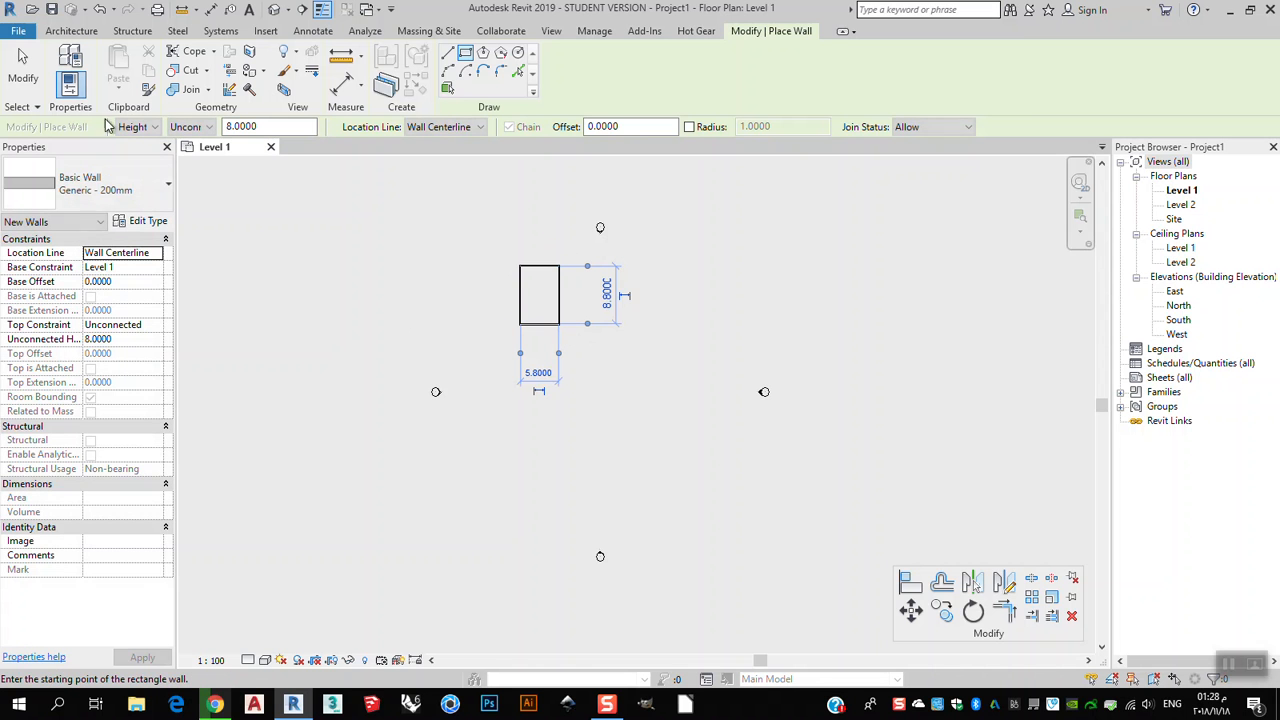
Draw a second rectangular wall enclosure of similar size below the first one and leave the wall tool.
click(520, 410)
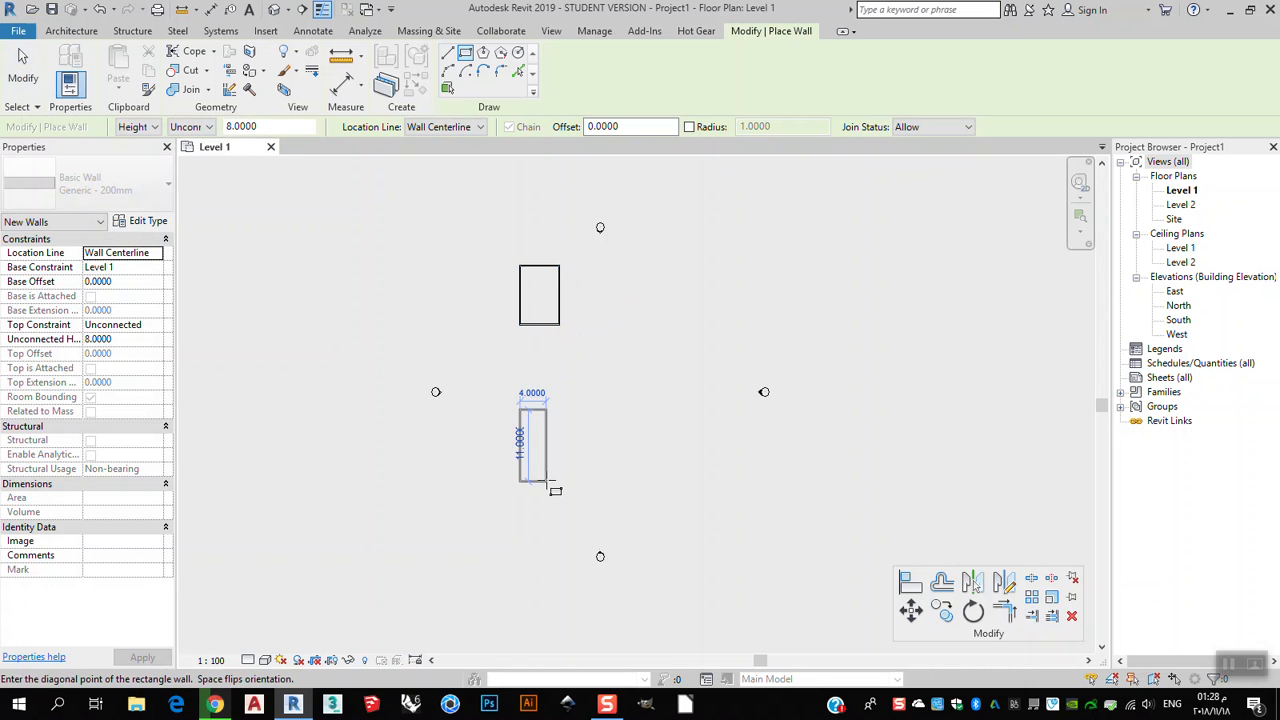
click(559, 473)
click(34, 94)
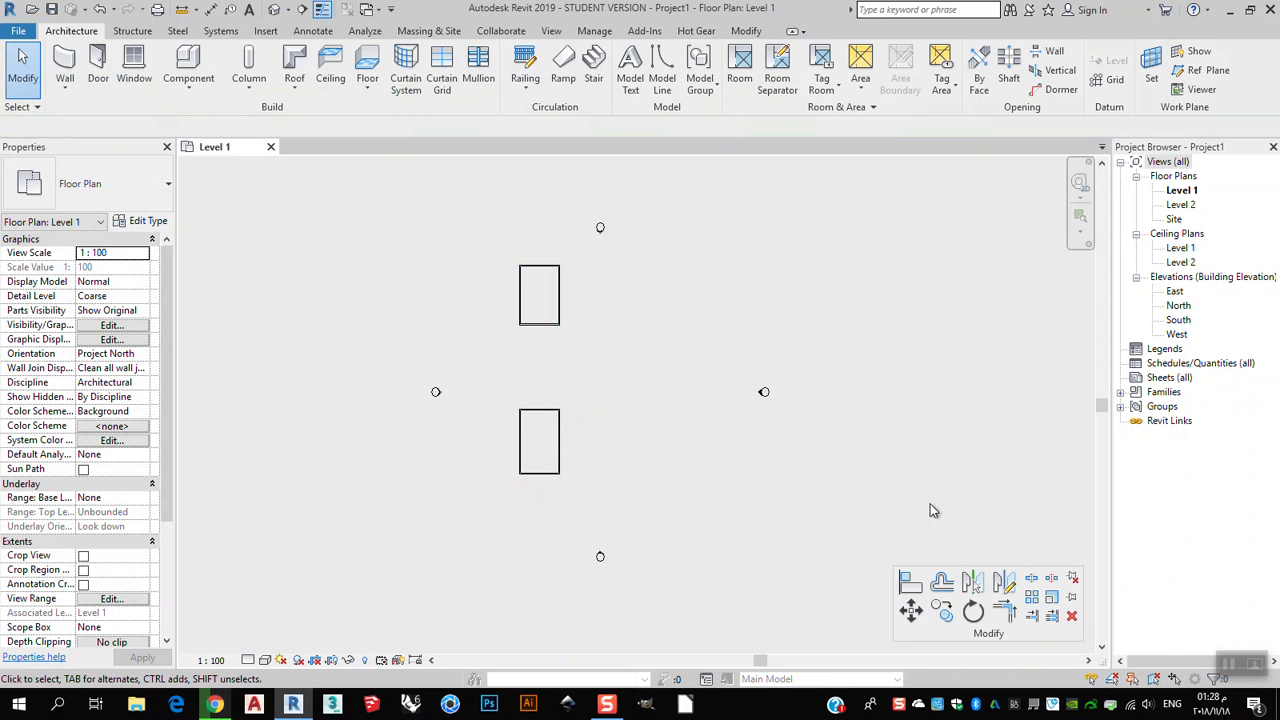
Start a linear array of the upper rectangular walls, with Move To set to 2nd.
click(1033, 606)
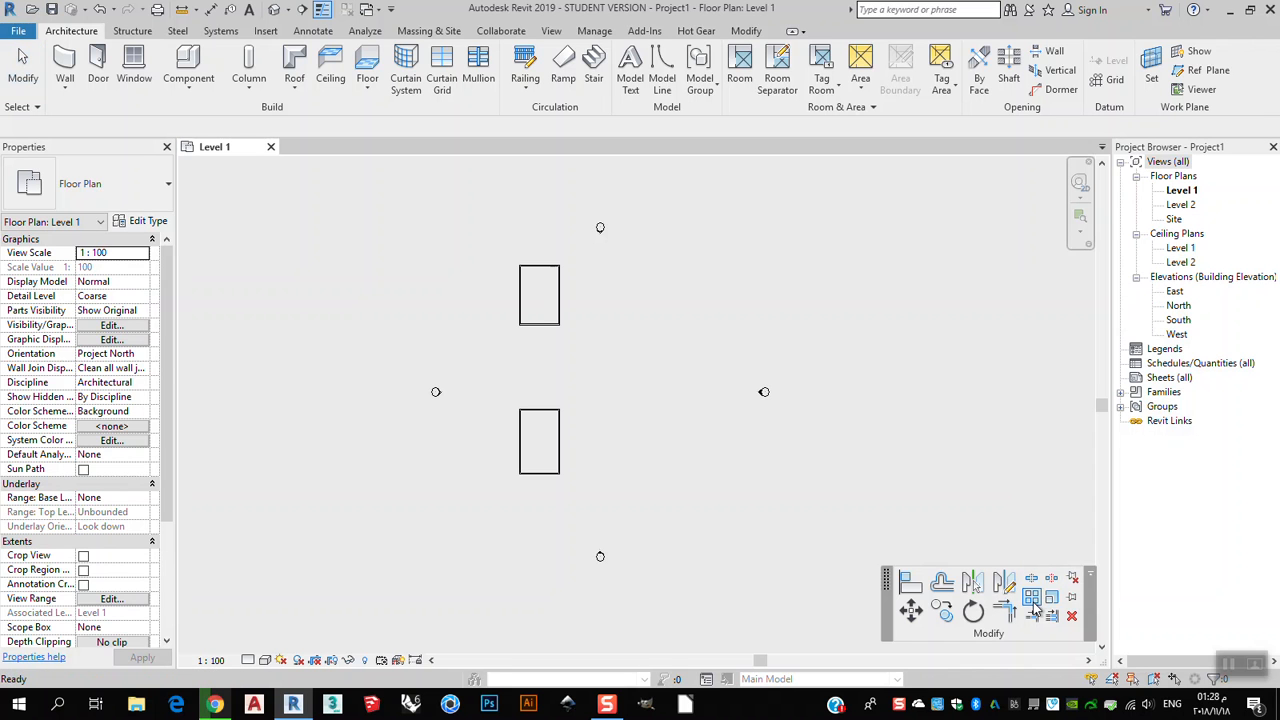
drag(572, 243, 490, 361)
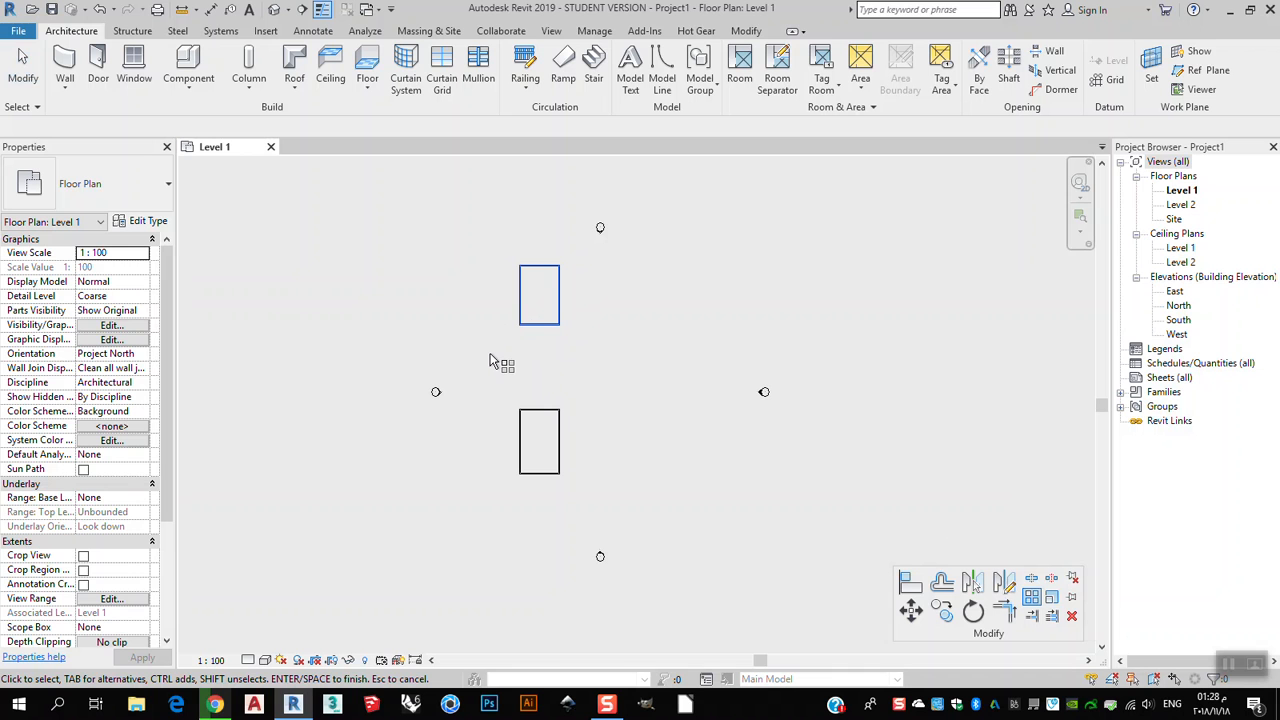
key(Return)
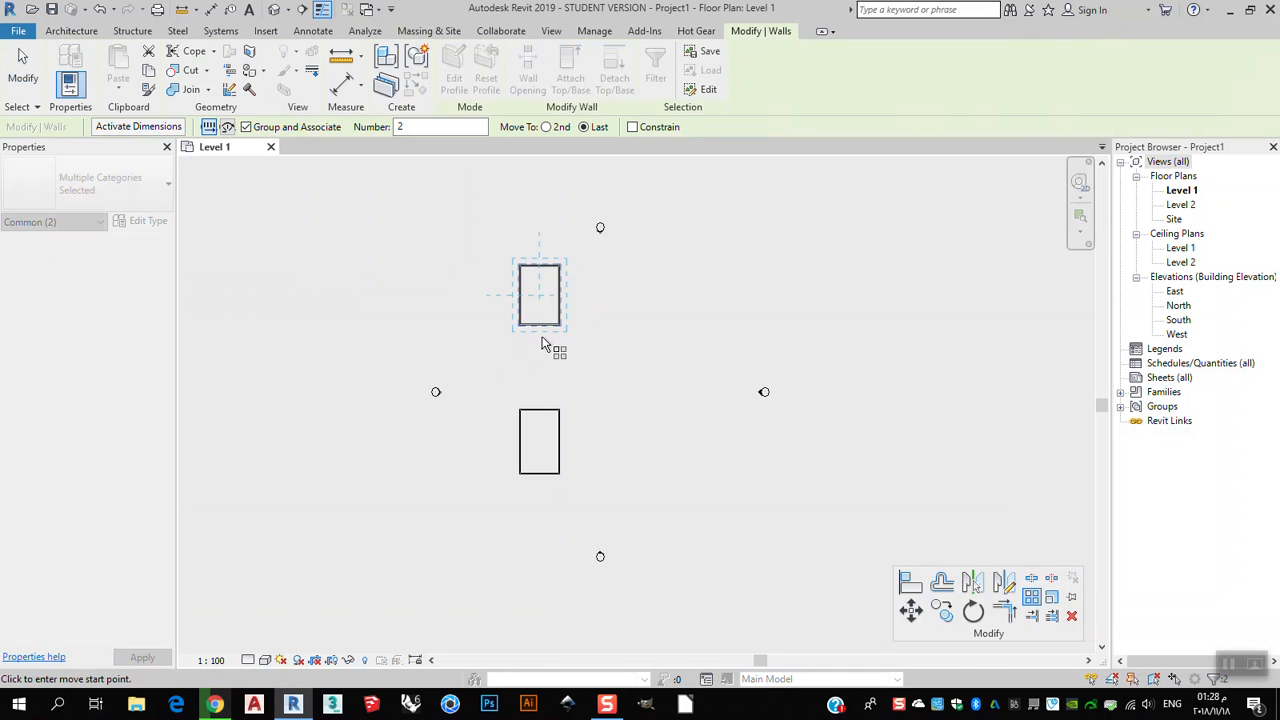
scroll(558, 224, up, 1)
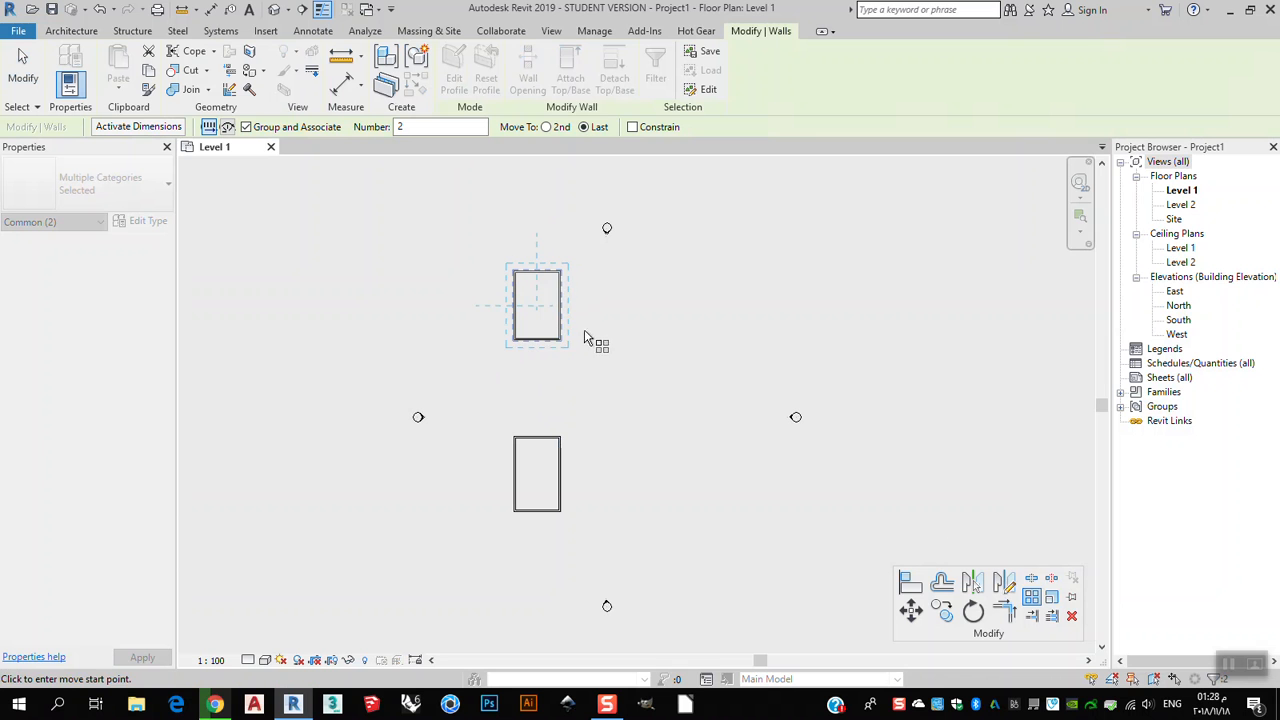
click(227, 128)
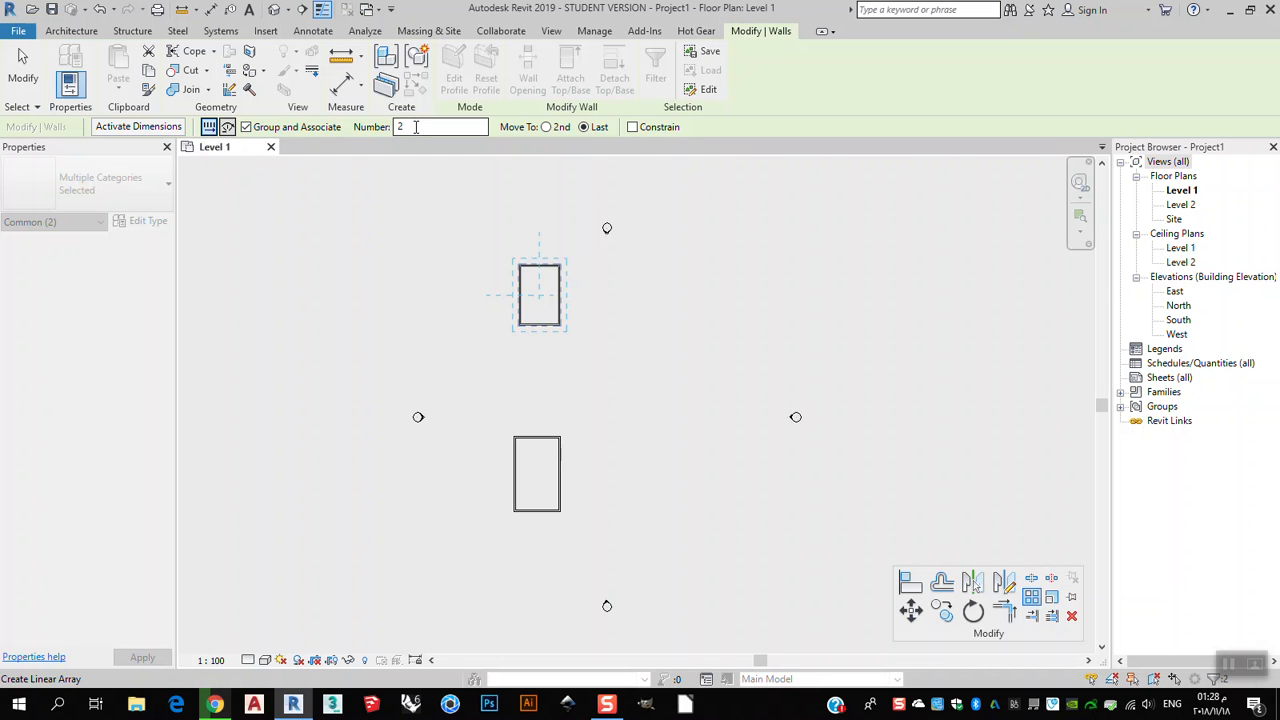
click(547, 128)
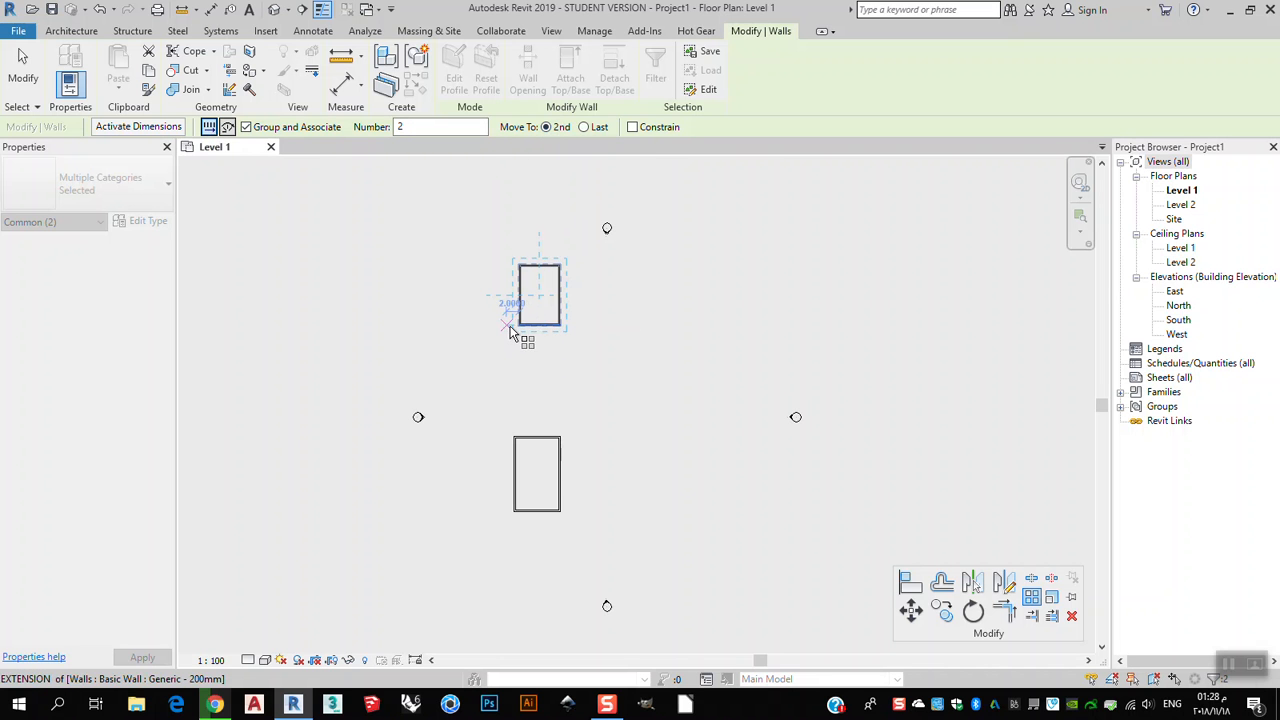
click(561, 128)
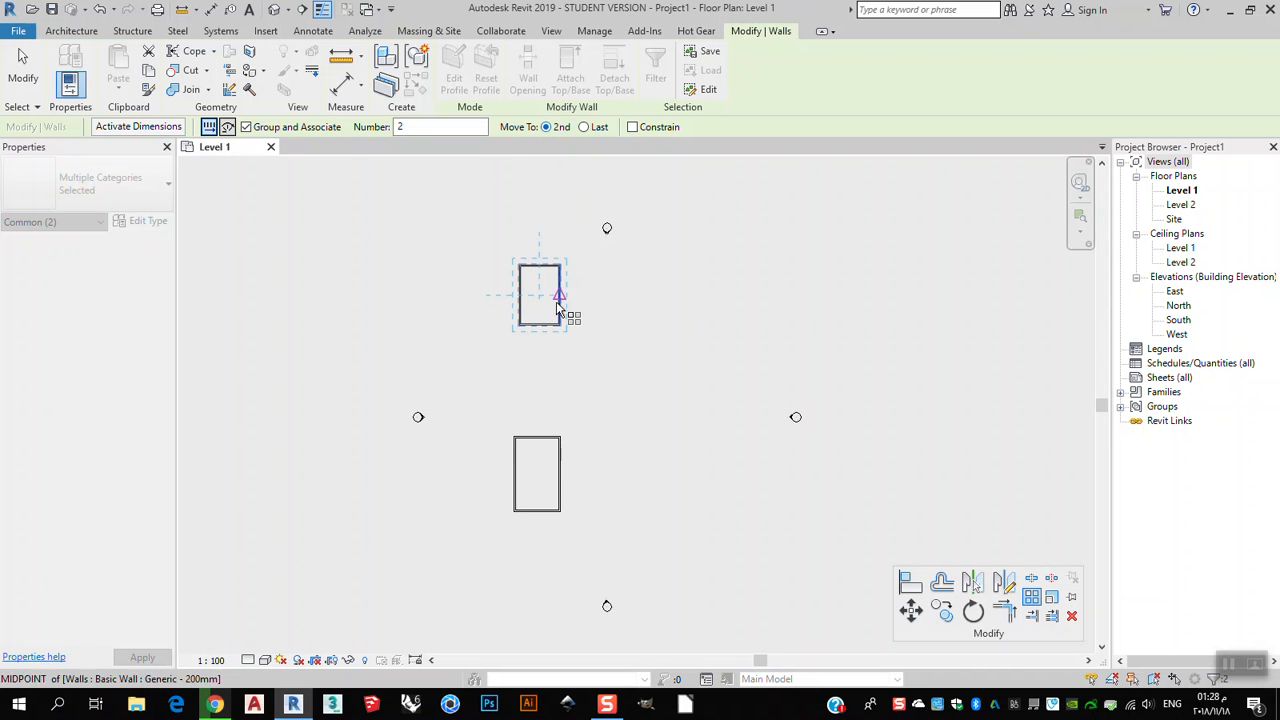
Place the array's second copy to the right of the original, picking from the wall corner, with a count of 3.
scroll(581, 315, down, 1)
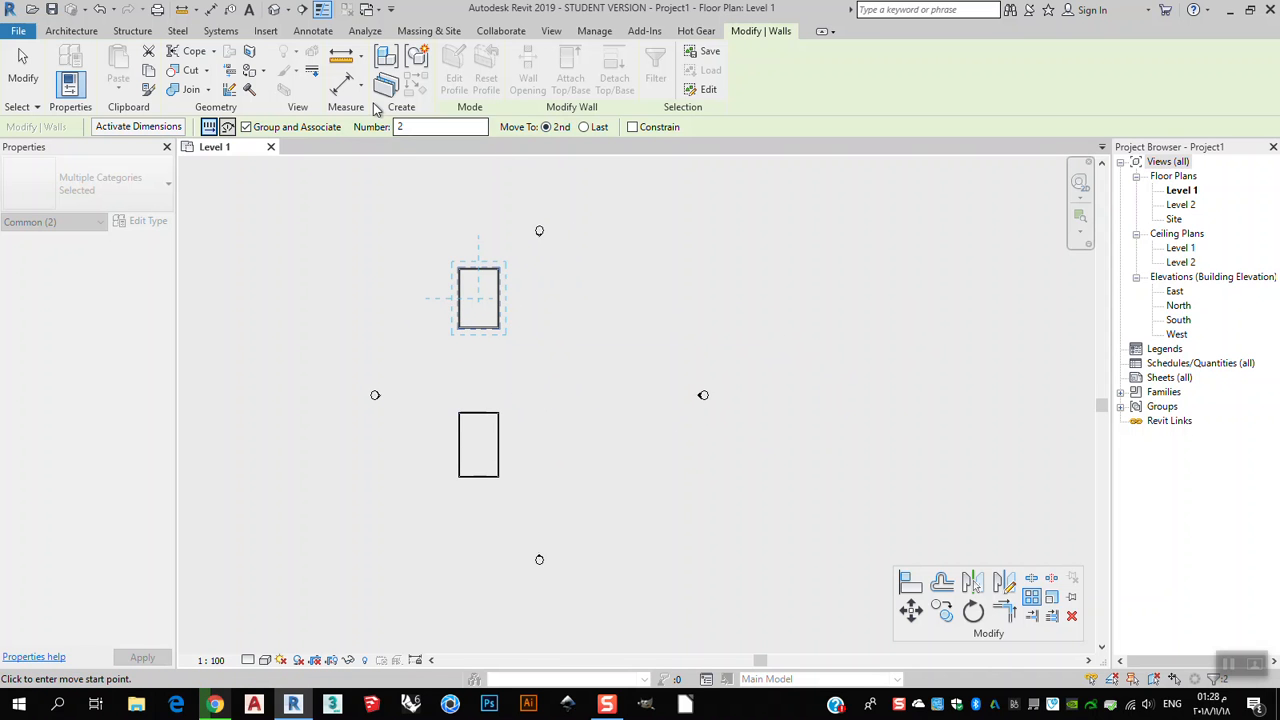
scroll(490, 340, up, 2)
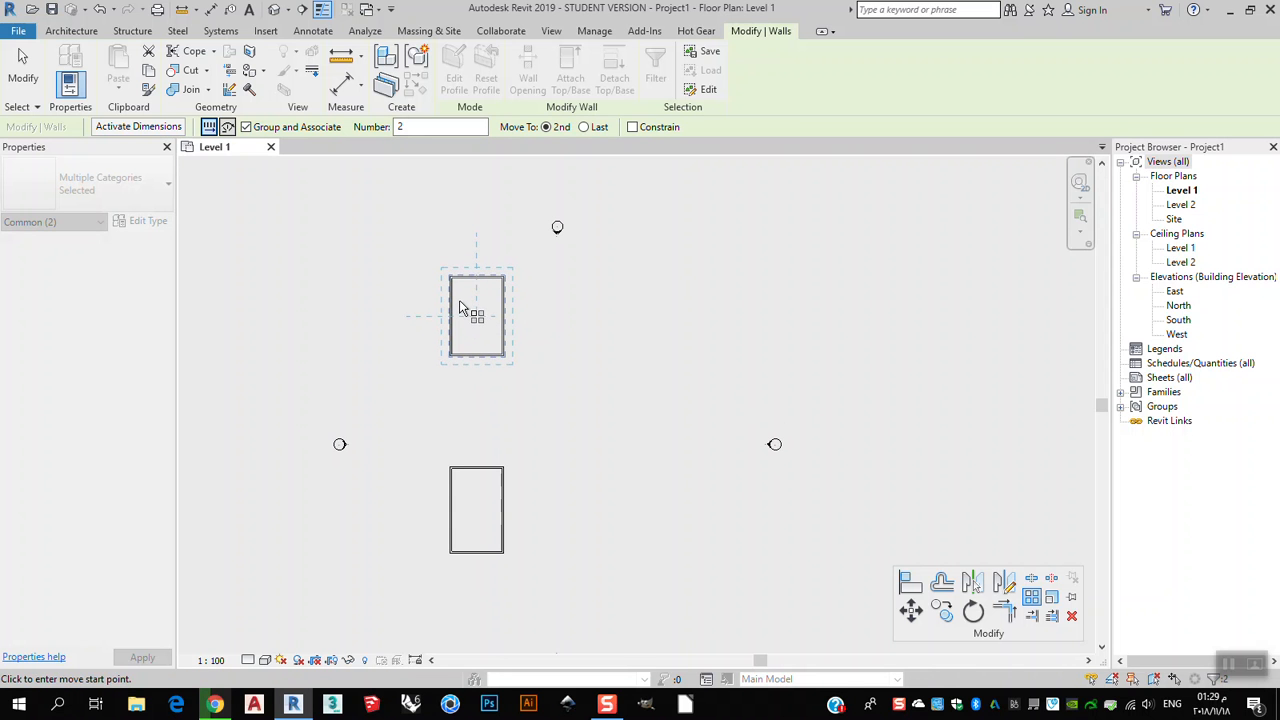
scroll(481, 313, up, 1)
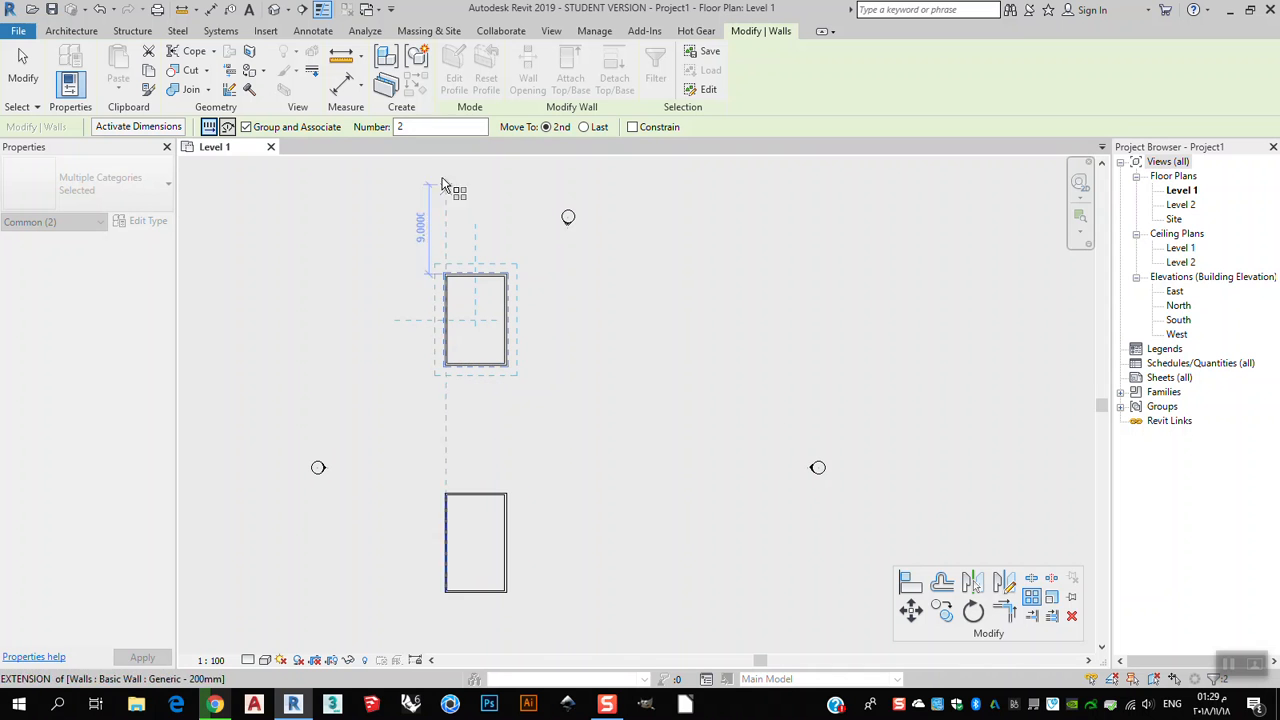
click(445, 365)
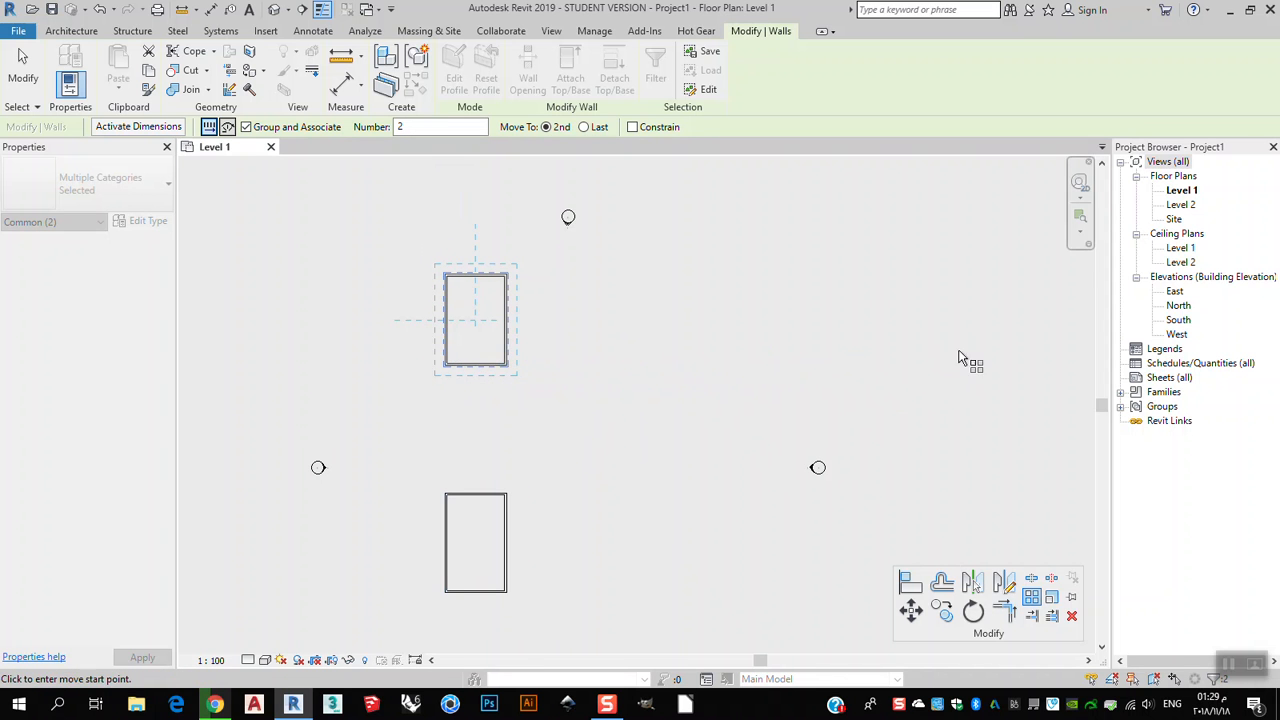
middle_drag(893, 389, 817, 394)
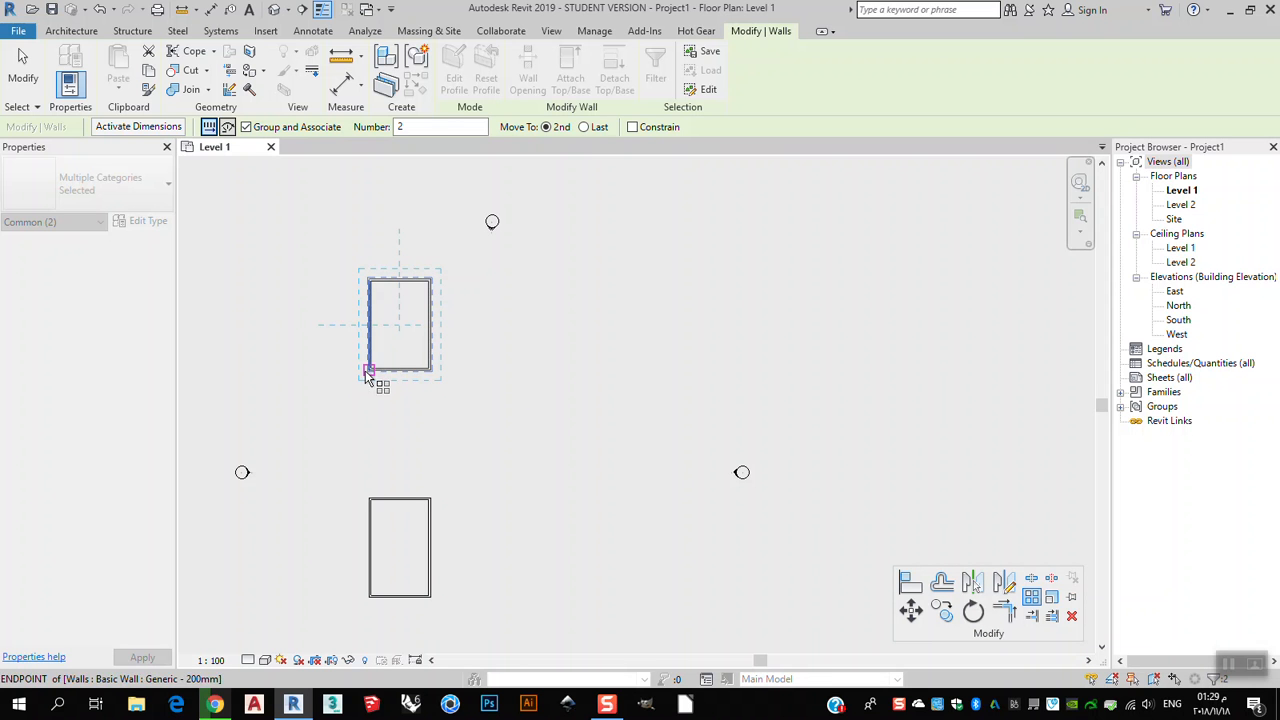
click(431, 371)
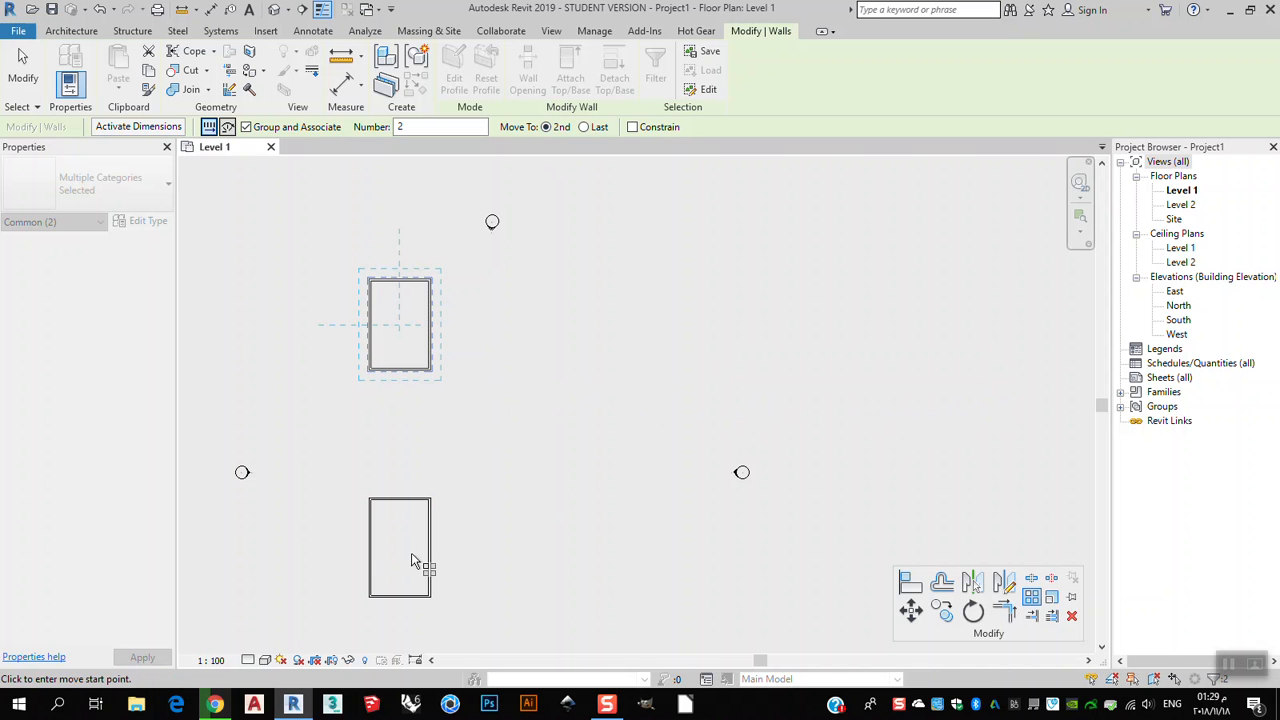
middle_drag(443, 441, 434, 397)
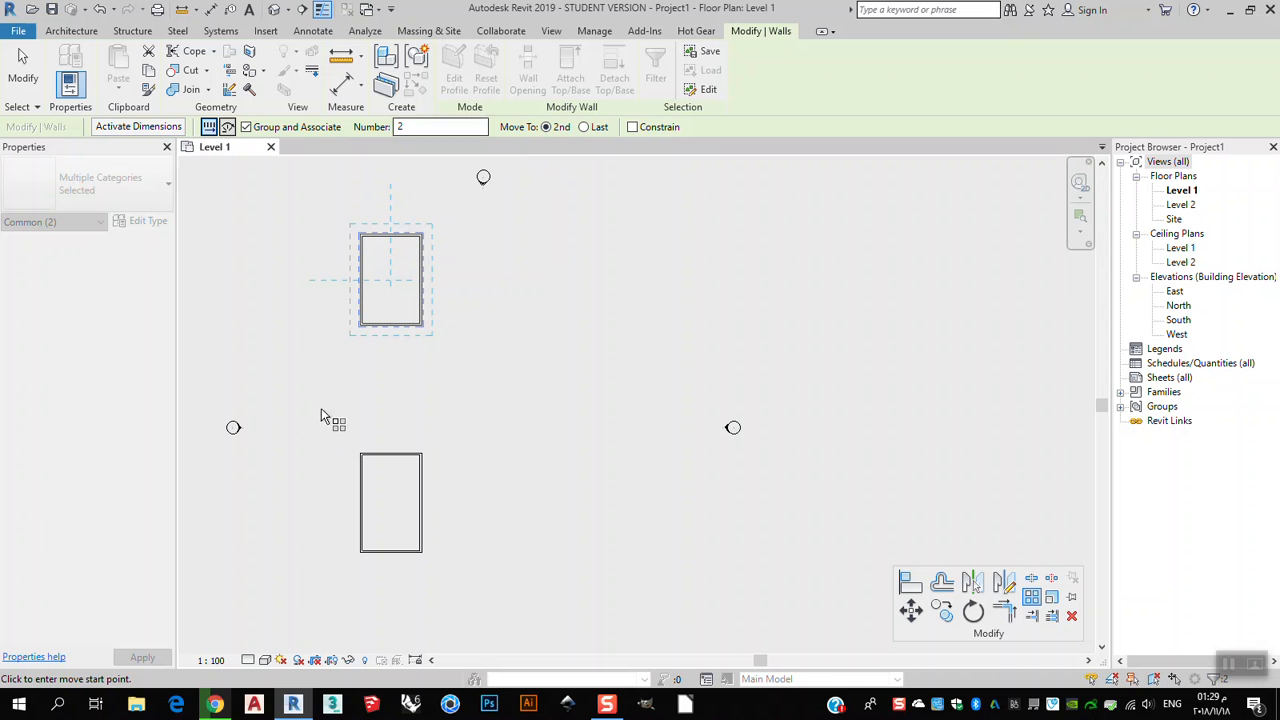
scroll(366, 316, up, 2)
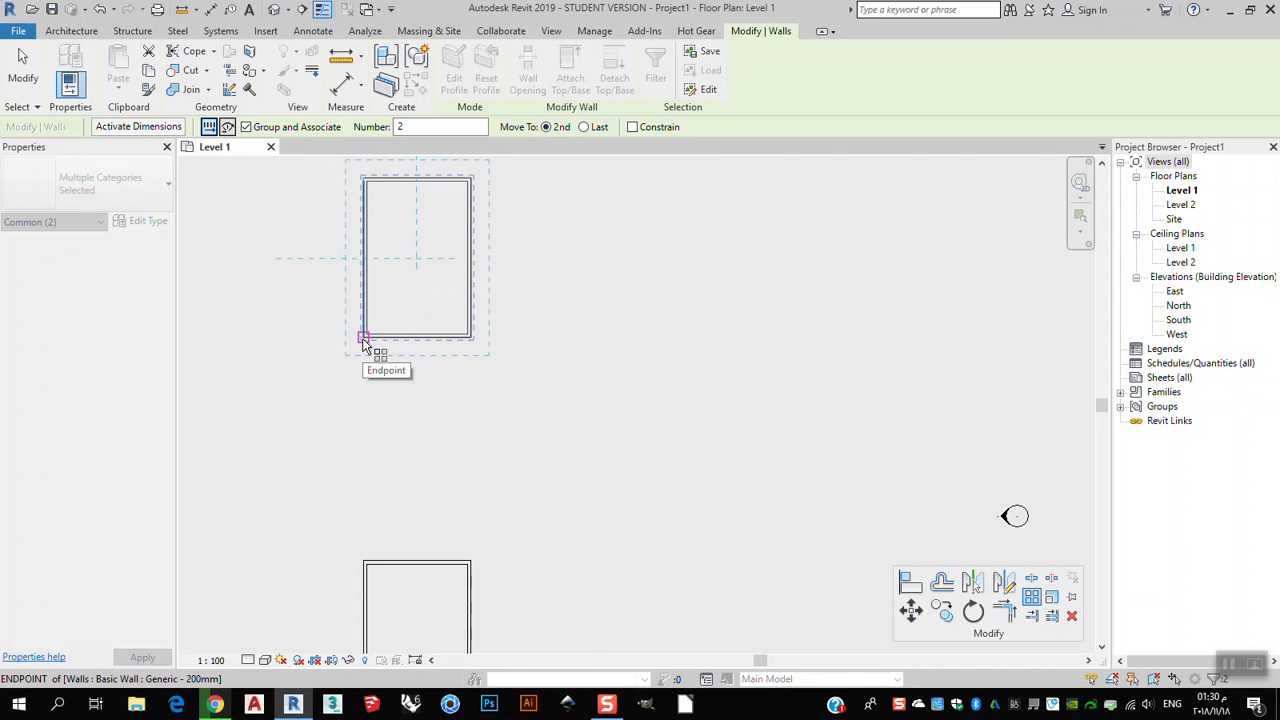
click(366, 338)
middle_drag(646, 403, 649, 435)
click(396, 343)
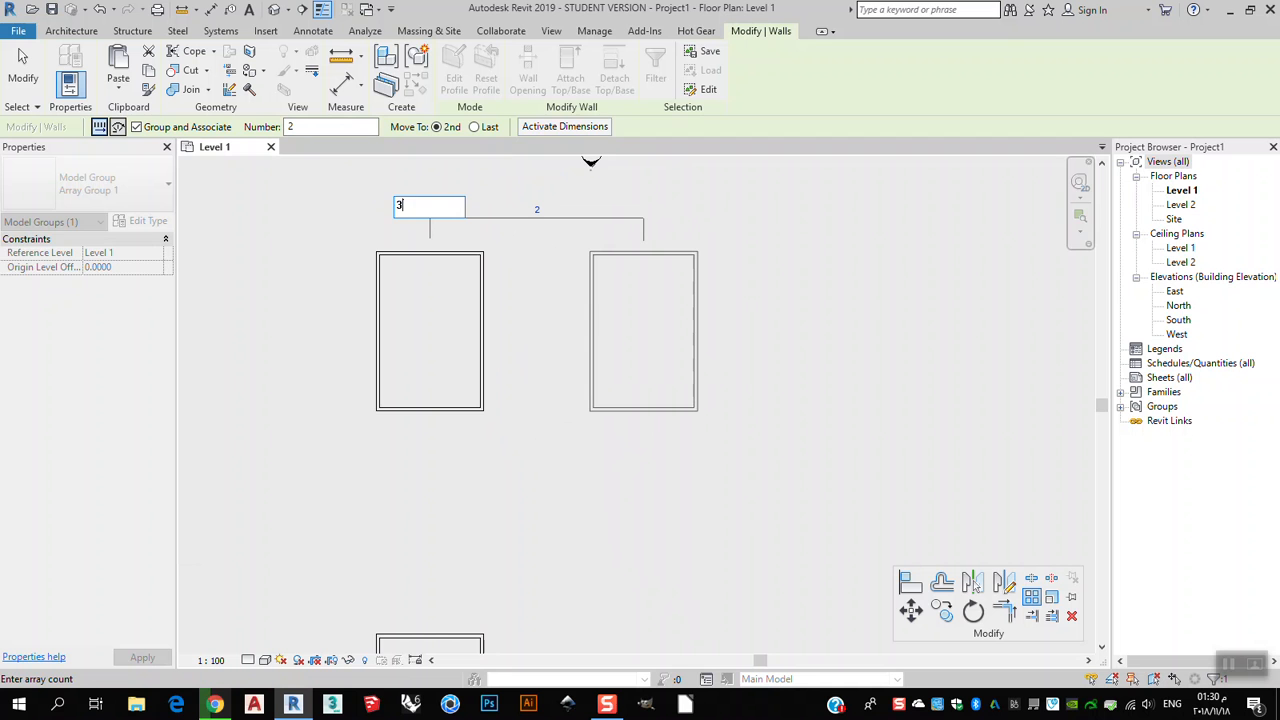
key(Return)
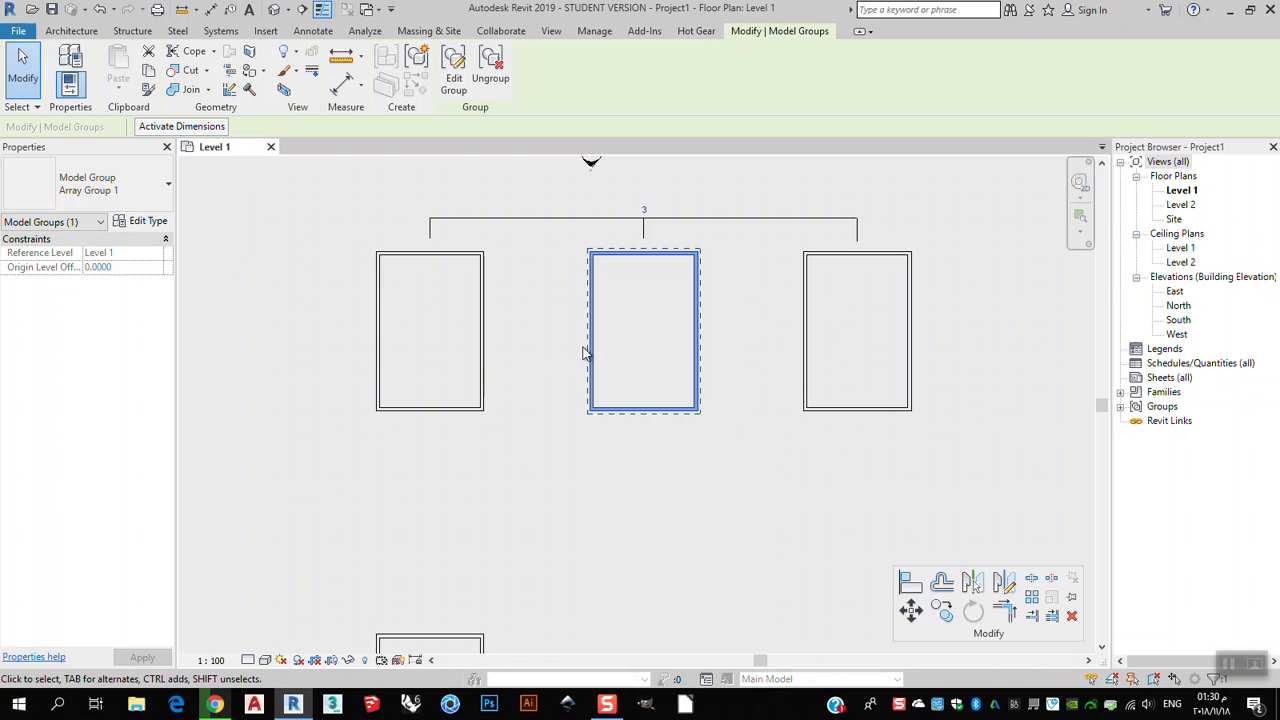
Change the array group's count to 4.
click(645, 210)
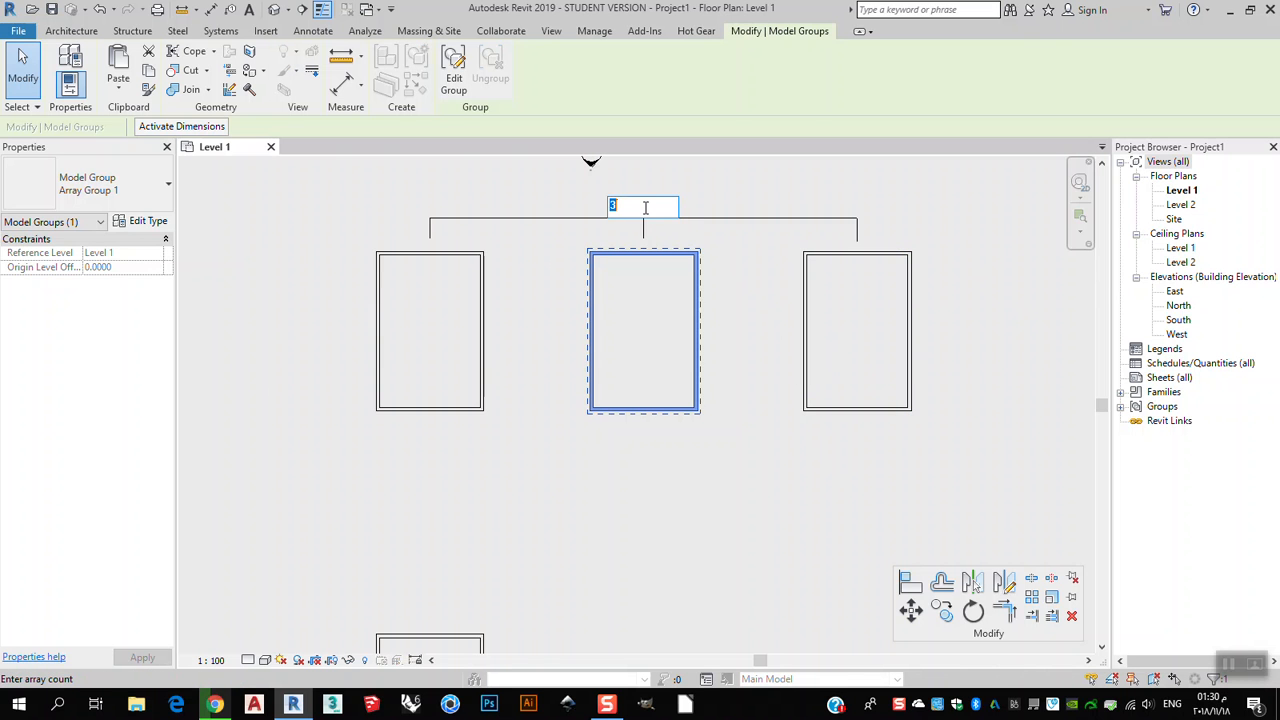
key(Return)
Change the array group's count to 5.
scroll(649, 231, down, 2)
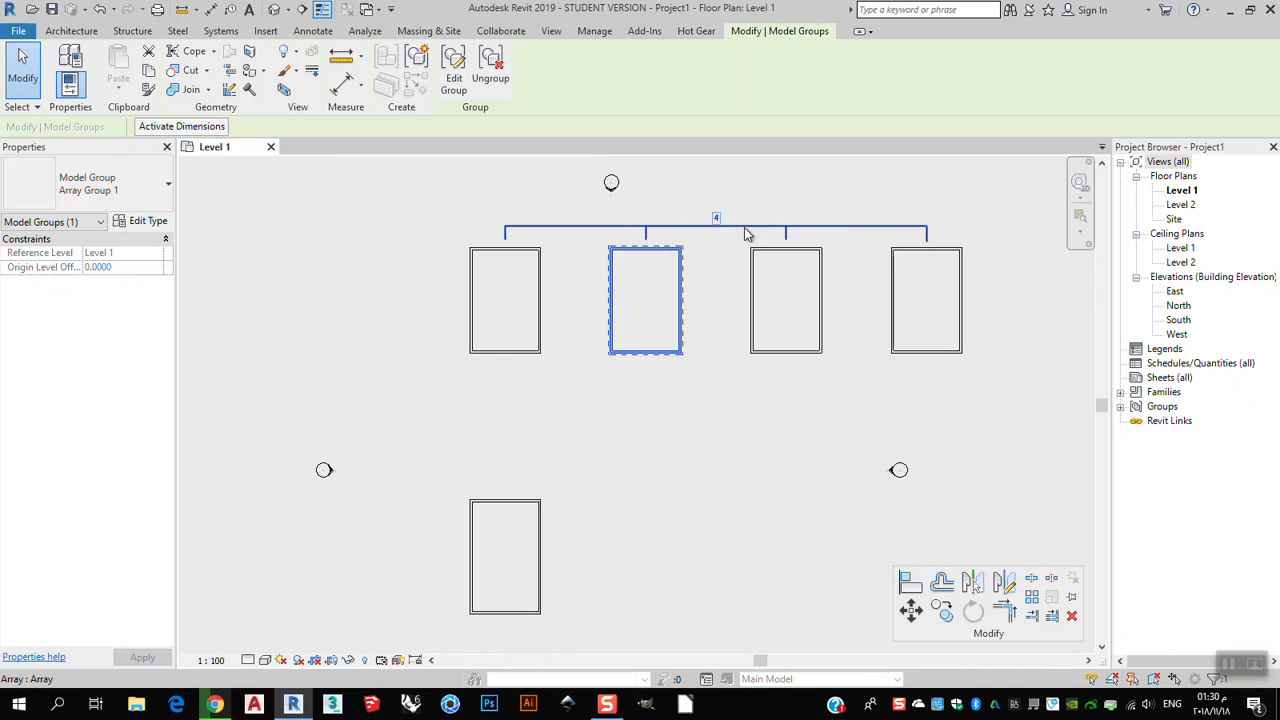
click(722, 216)
text(5)
key(Return)
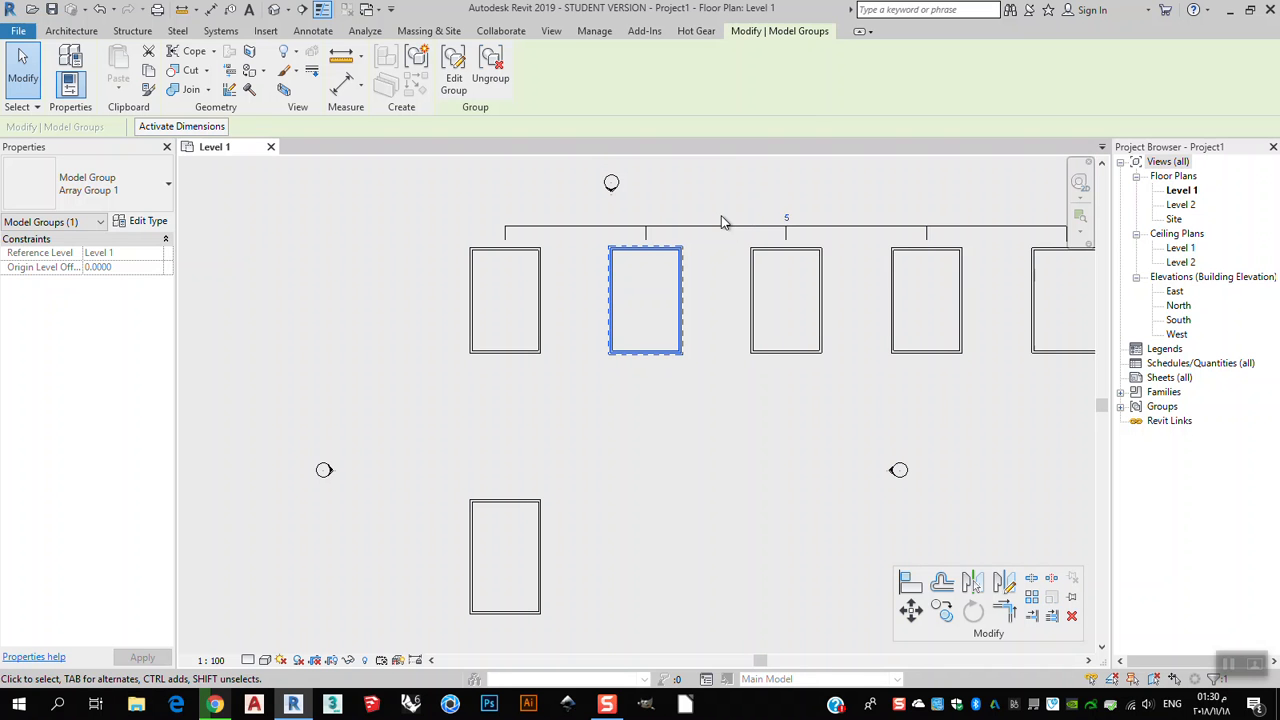
scroll(701, 264, down, 2)
scroll(590, 368, up, 2)
scroll(722, 242, down, 1)
middle_drag(681, 426, 686, 332)
scroll(686, 332, down, 2)
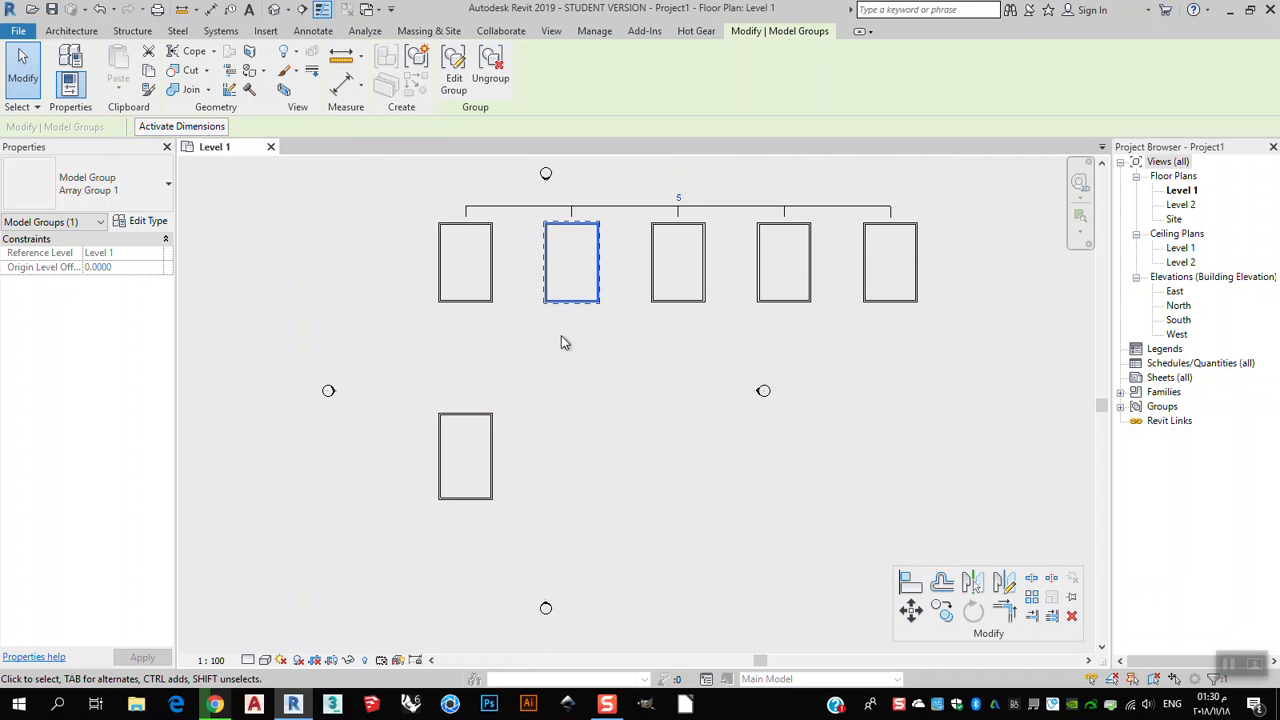
Reselect the array group and set its count to 4.
click(23, 76)
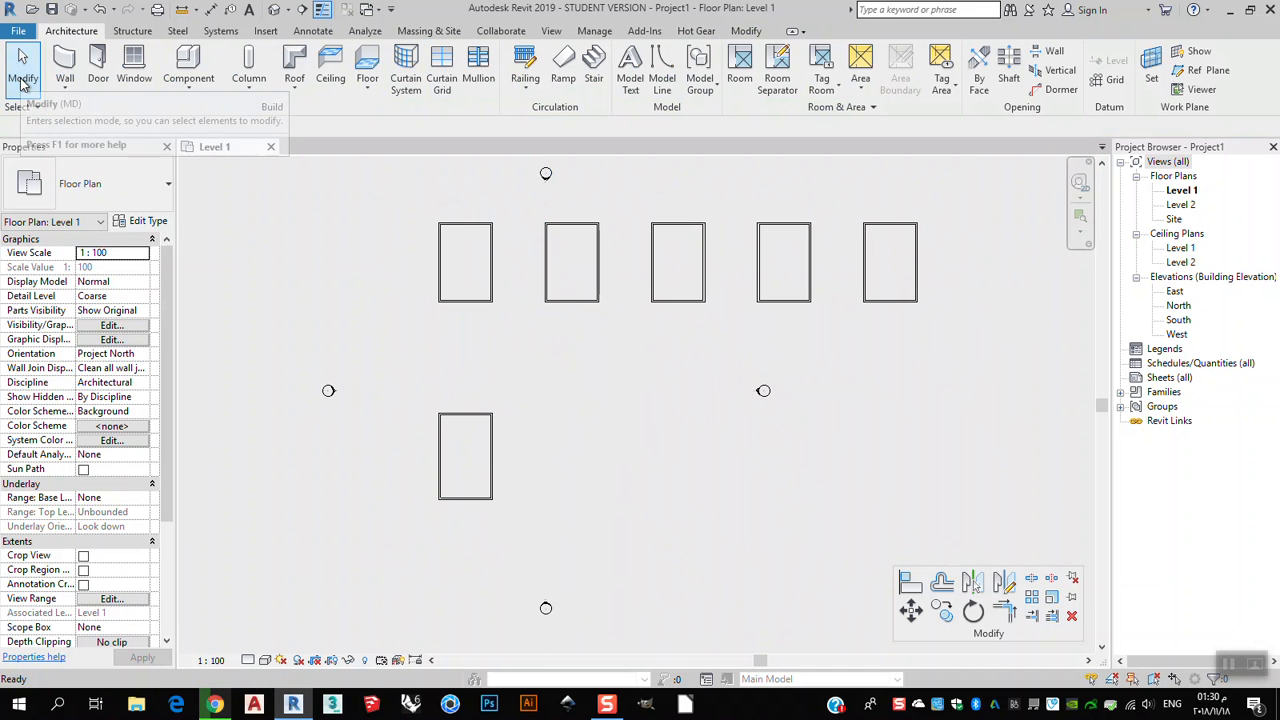
click(571, 301)
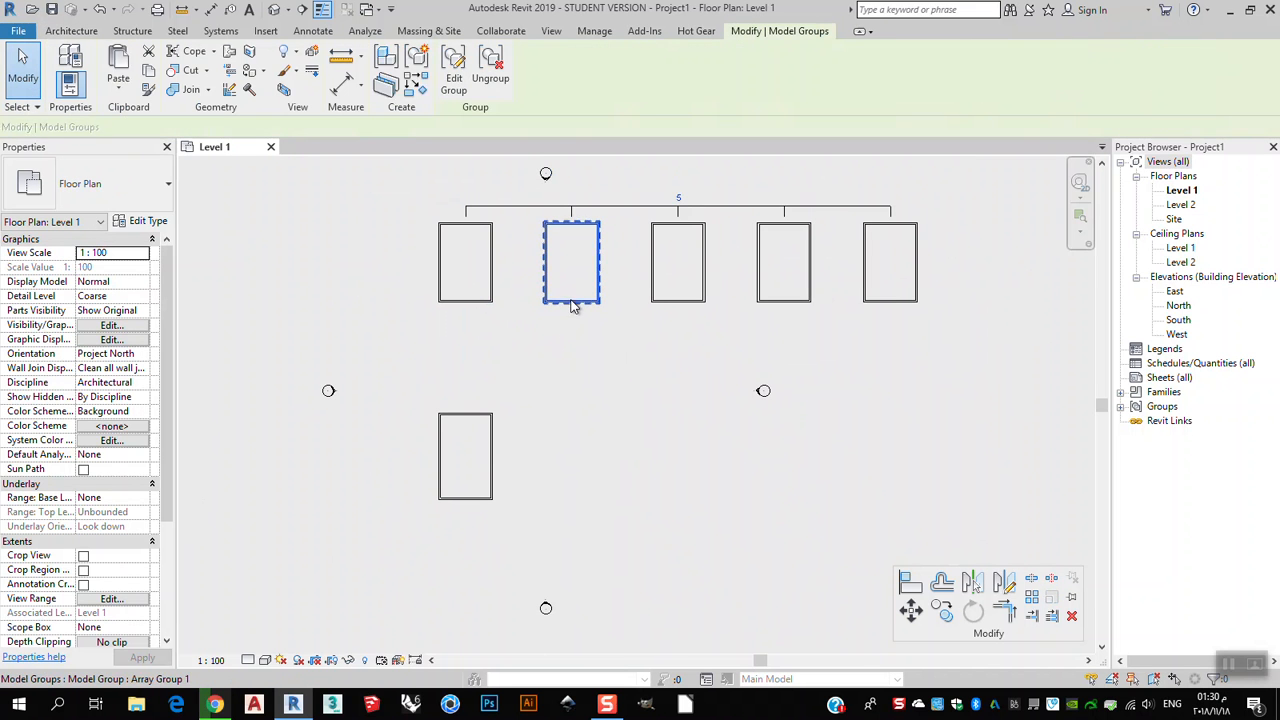
click(679, 198)
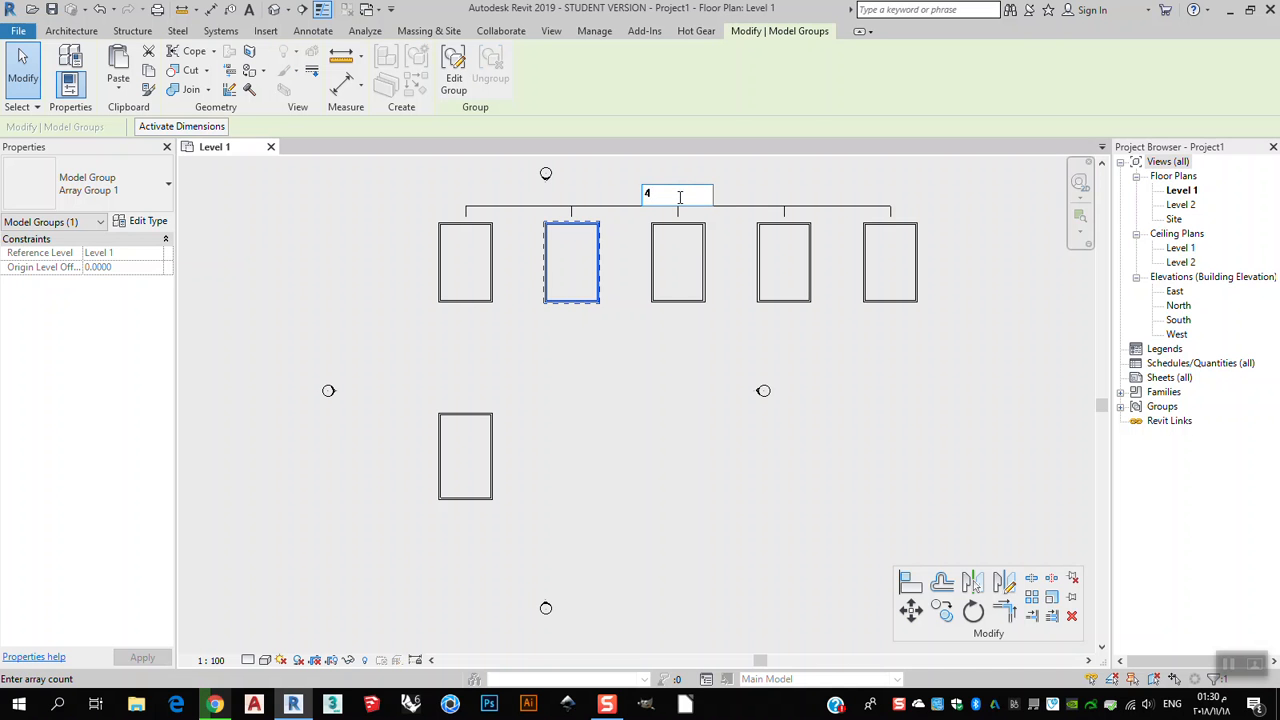
key(Return)
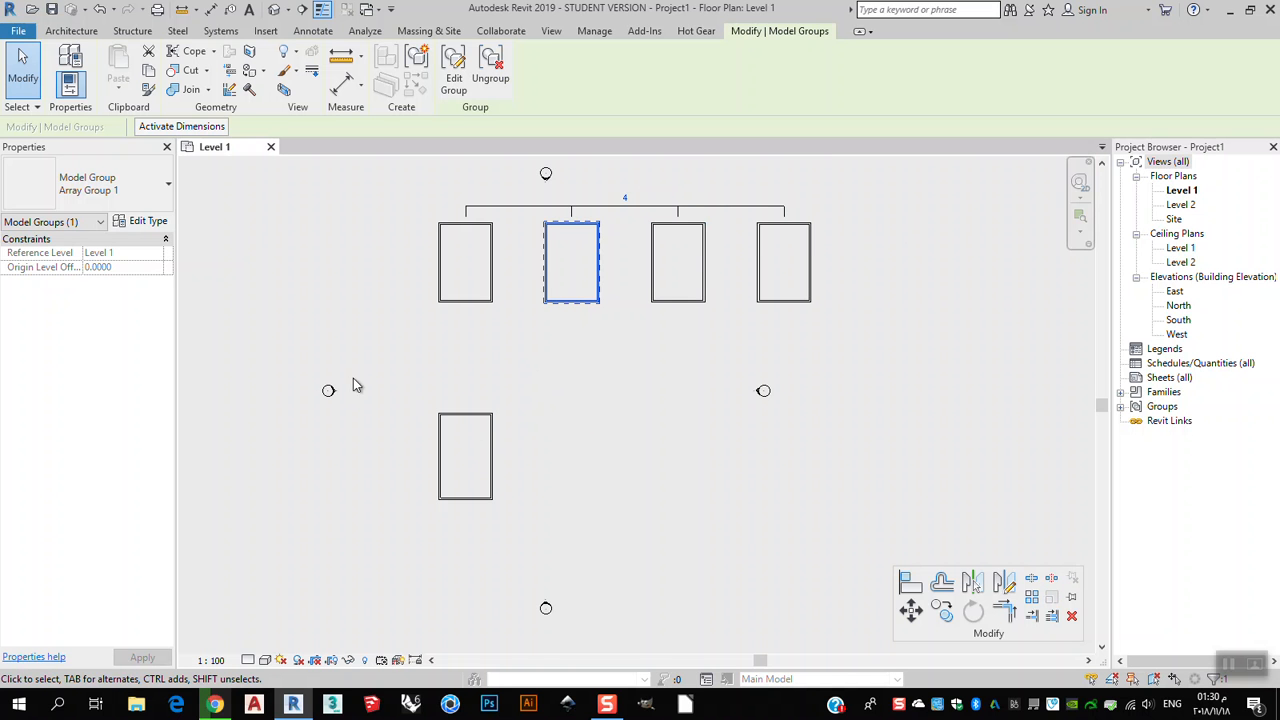
Array the lower rectangle with the Last option, 2 copies, placing the last copy about 41 units to the right.
click(424, 375)
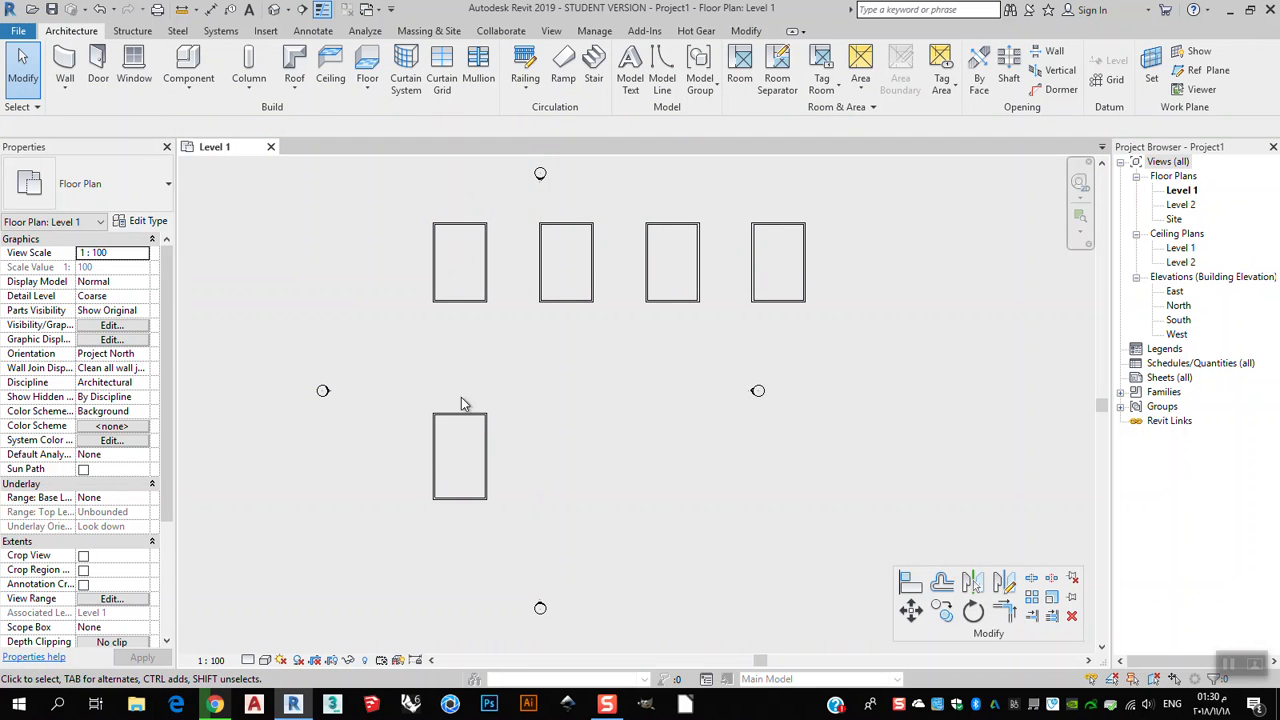
middle_drag(452, 465, 446, 443)
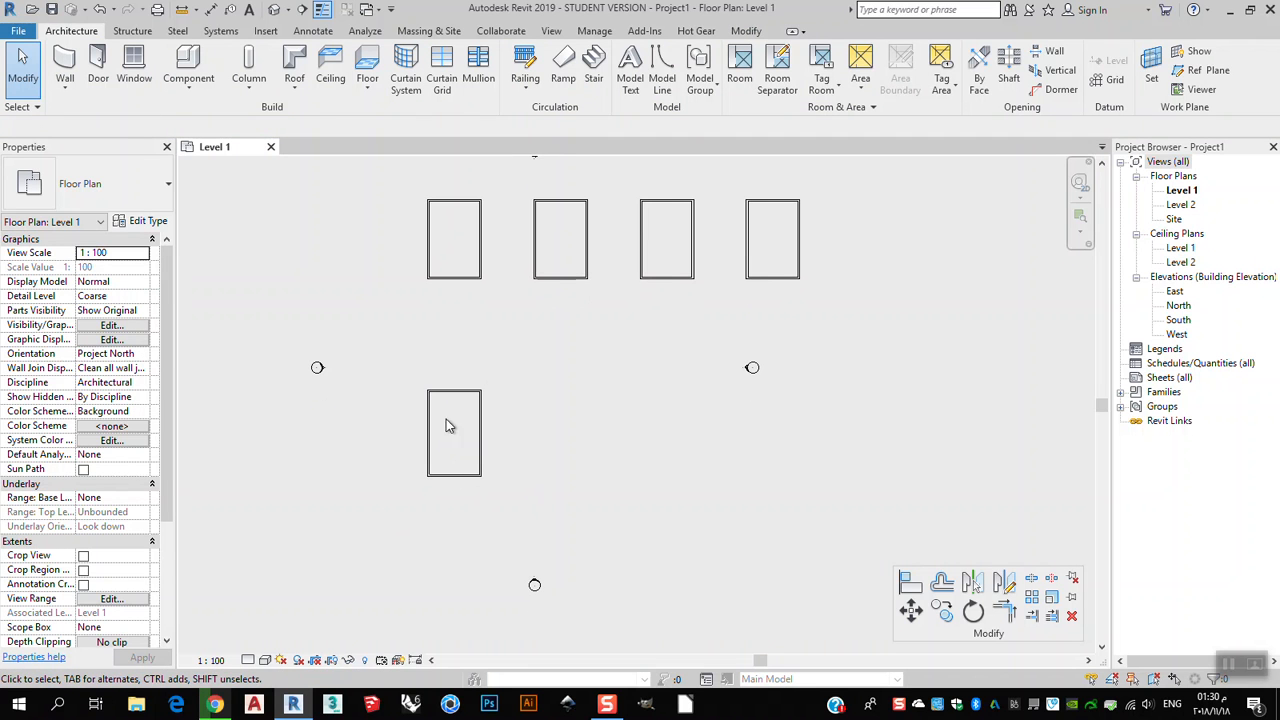
click(1031, 597)
drag(527, 372, 398, 521)
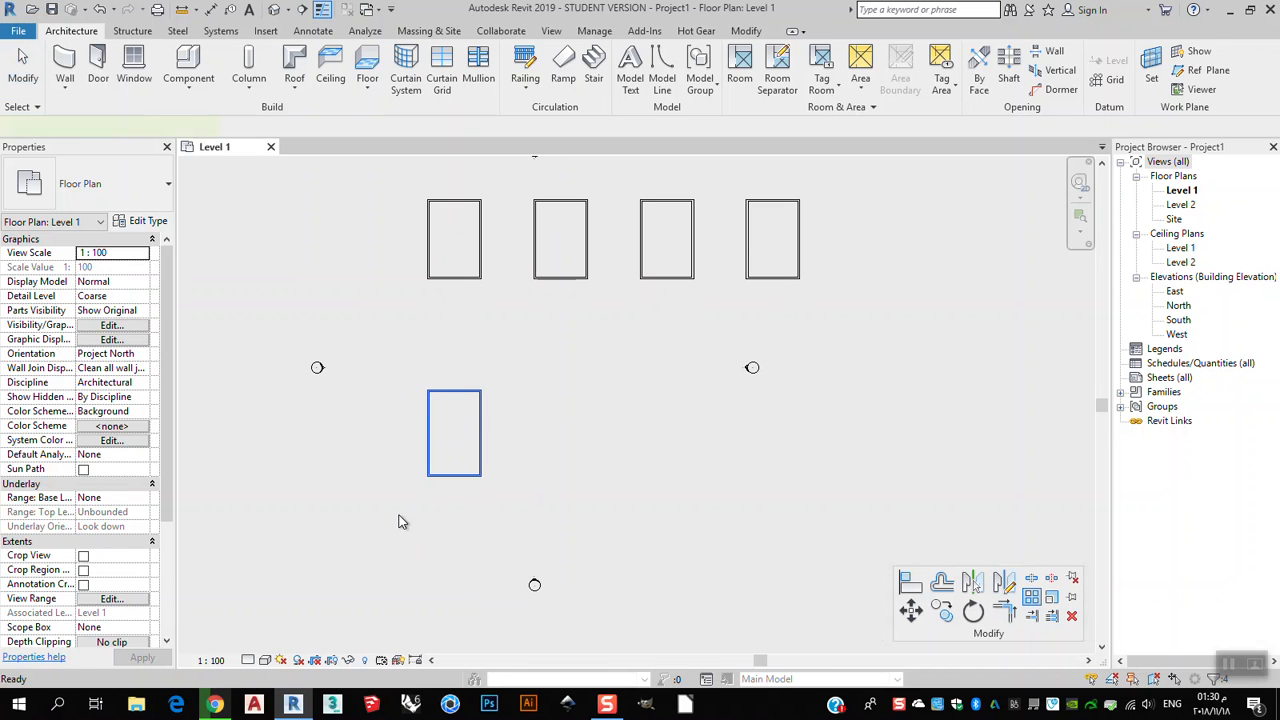
key(Return)
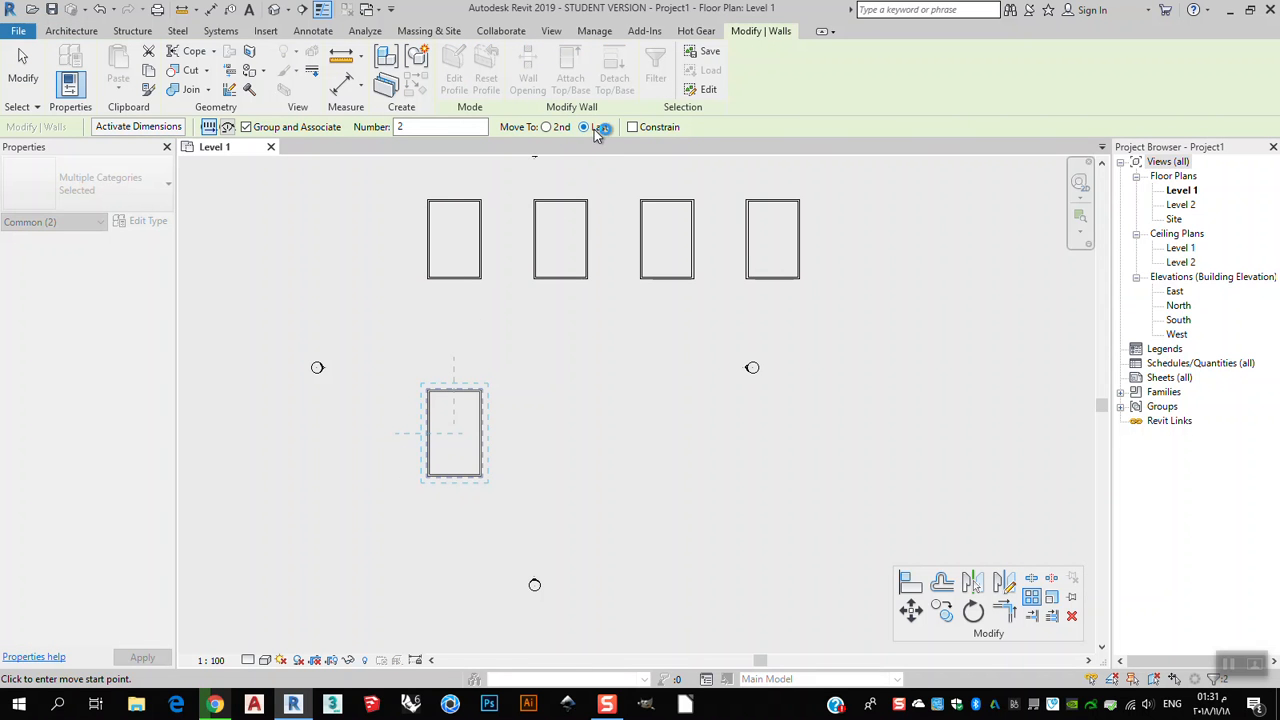
click(428, 479)
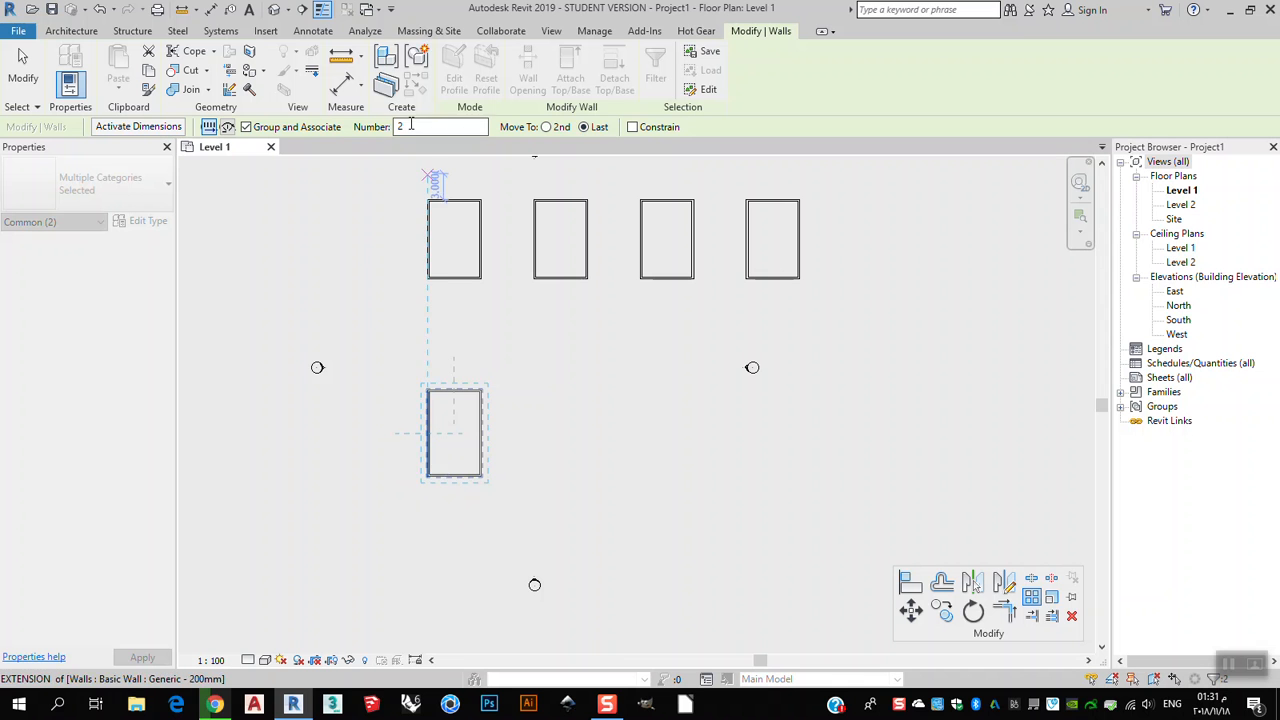
click(429, 478)
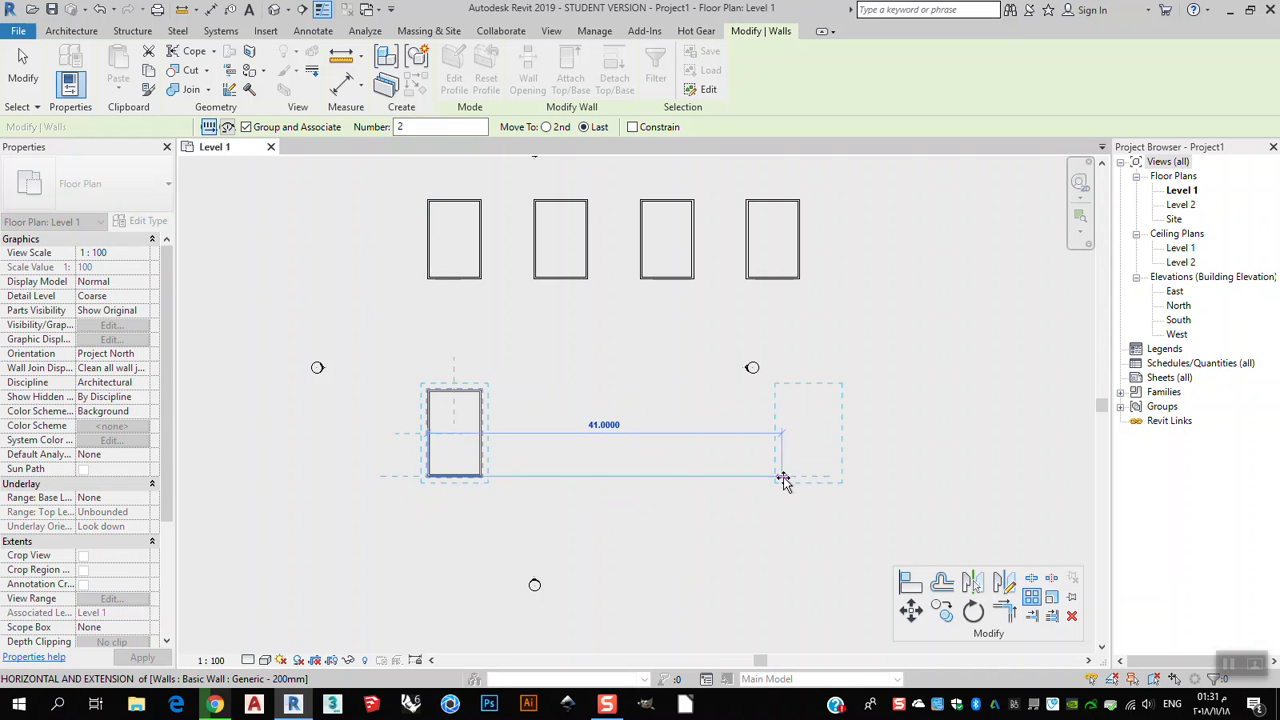
click(831, 478)
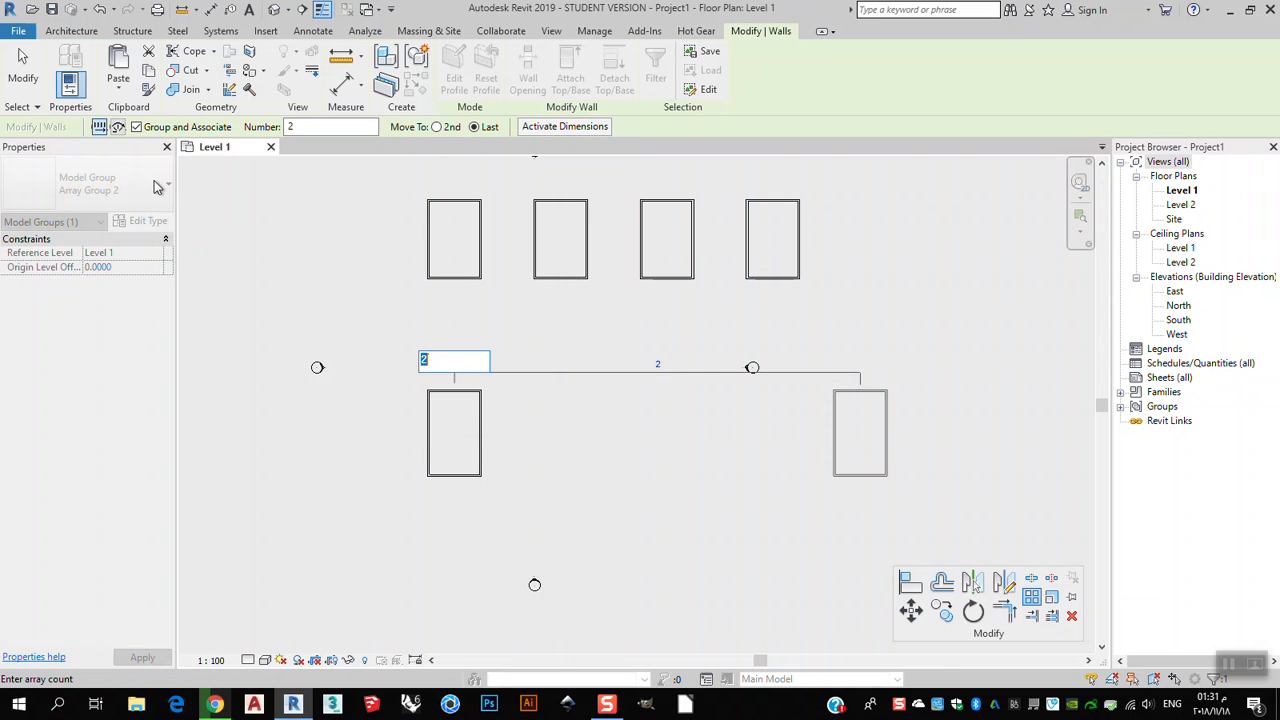
click(18, 82)
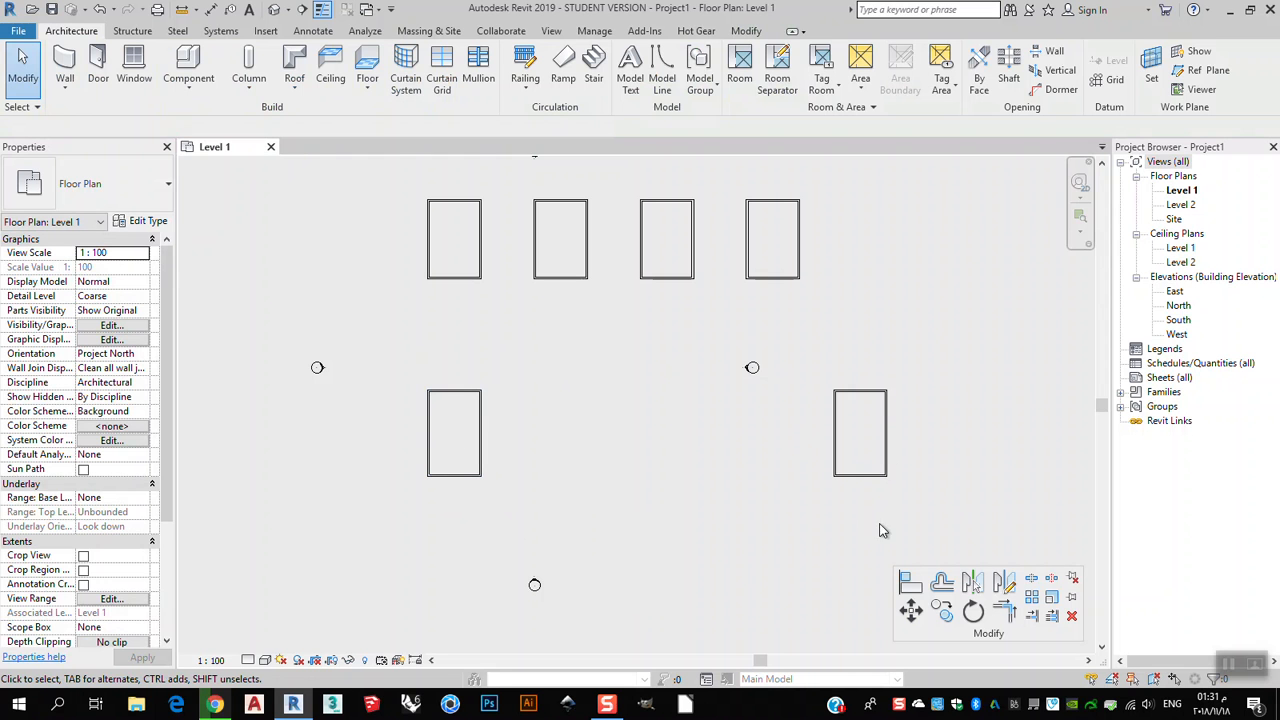
Select the lower array group and set its count to 4.
click(868, 474)
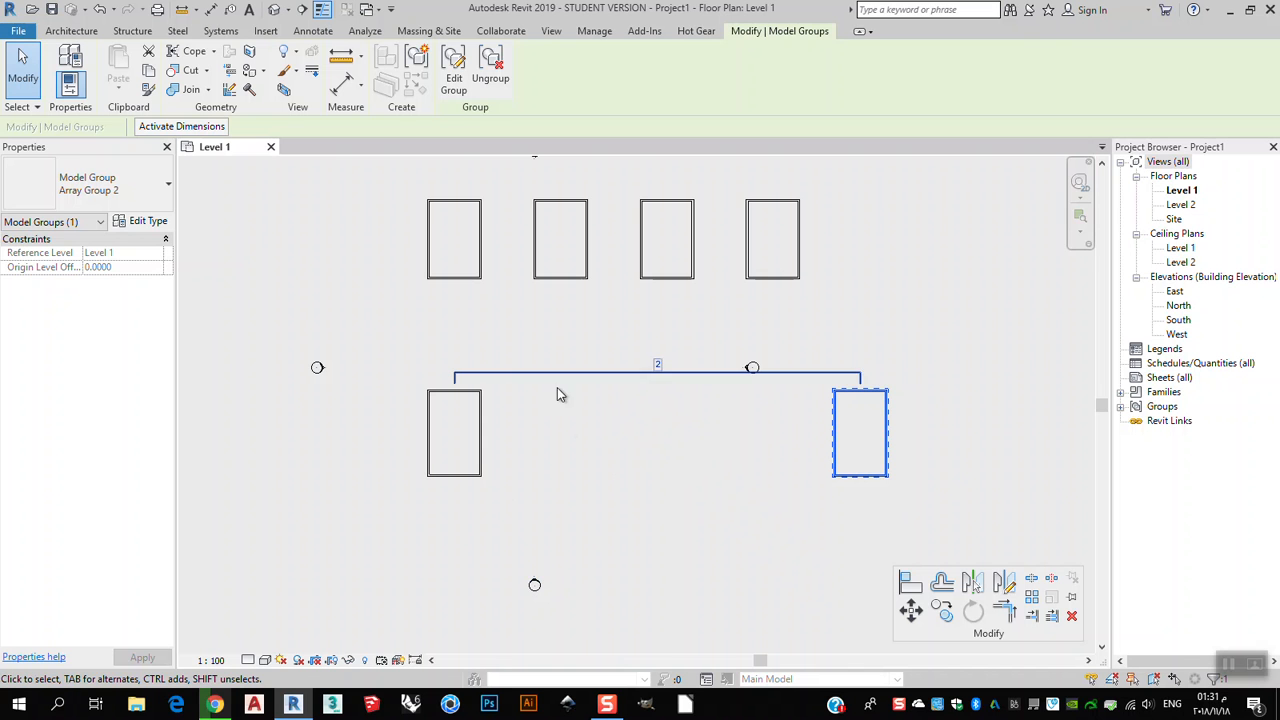
click(658, 366)
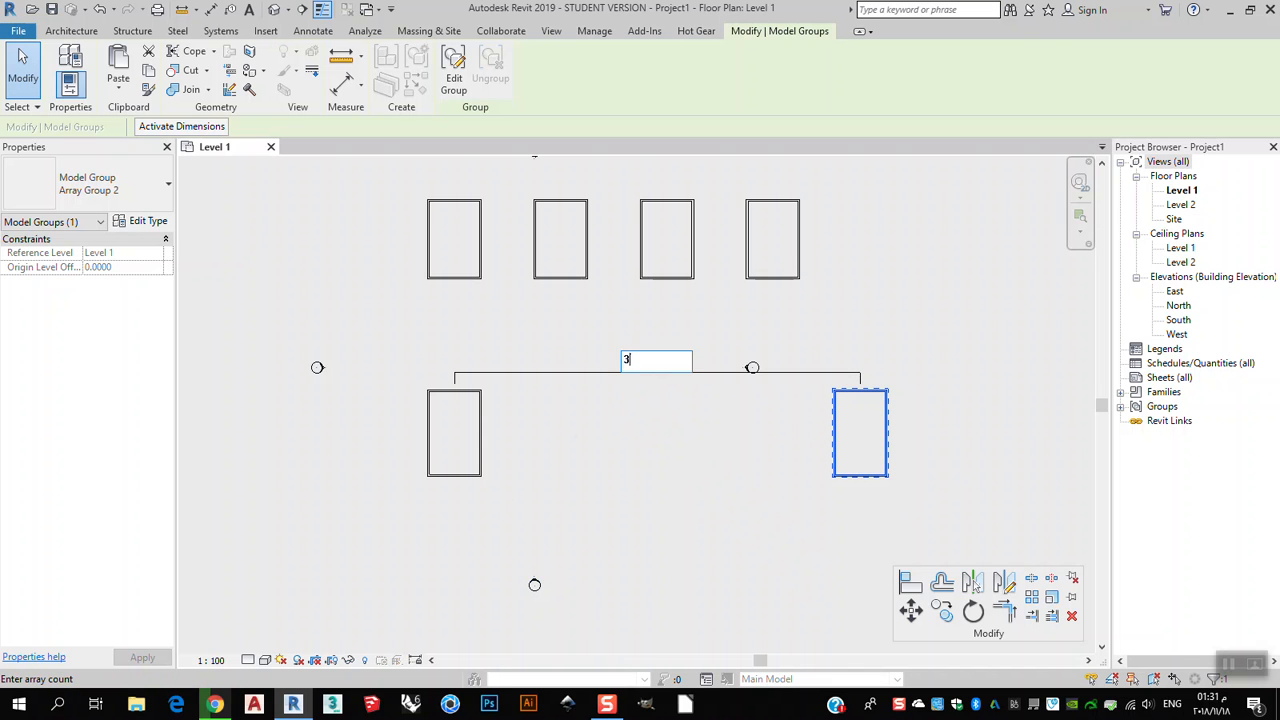
text(3)
key(Return)
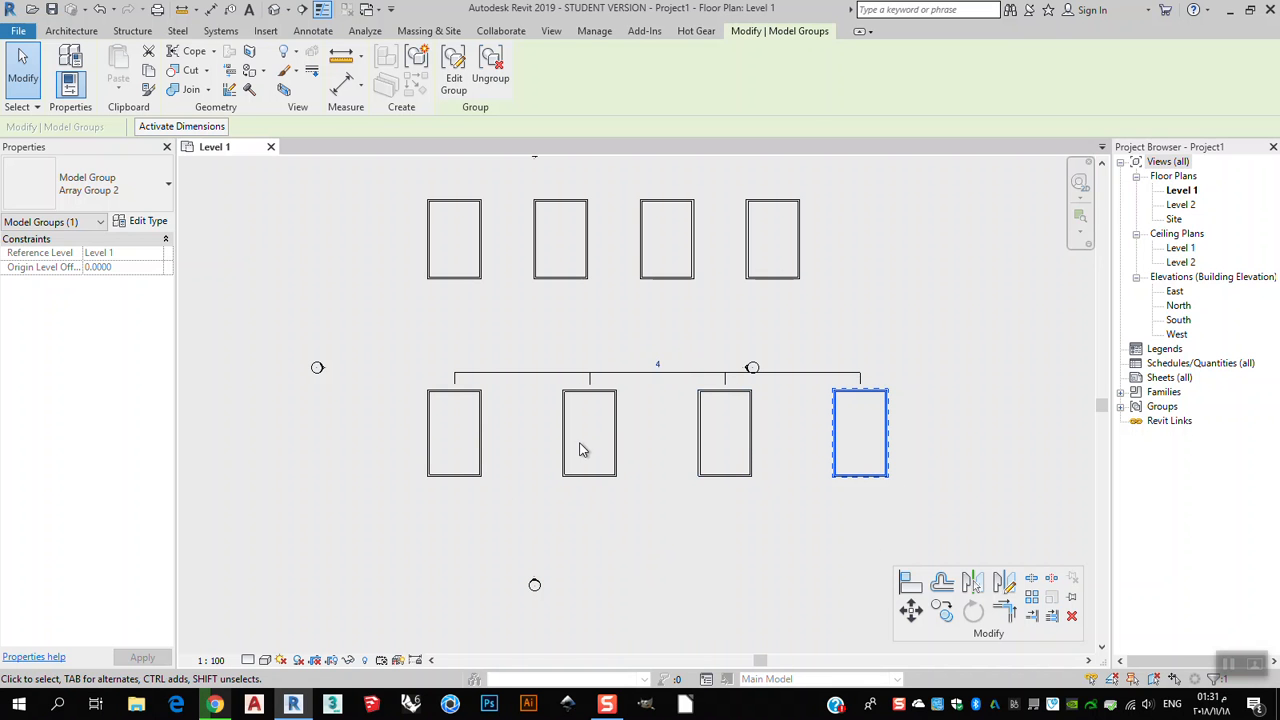
Zoom and pan around both arrays to inspect the copies and their spacing.
click(356, 527)
scroll(616, 382, down, 1)
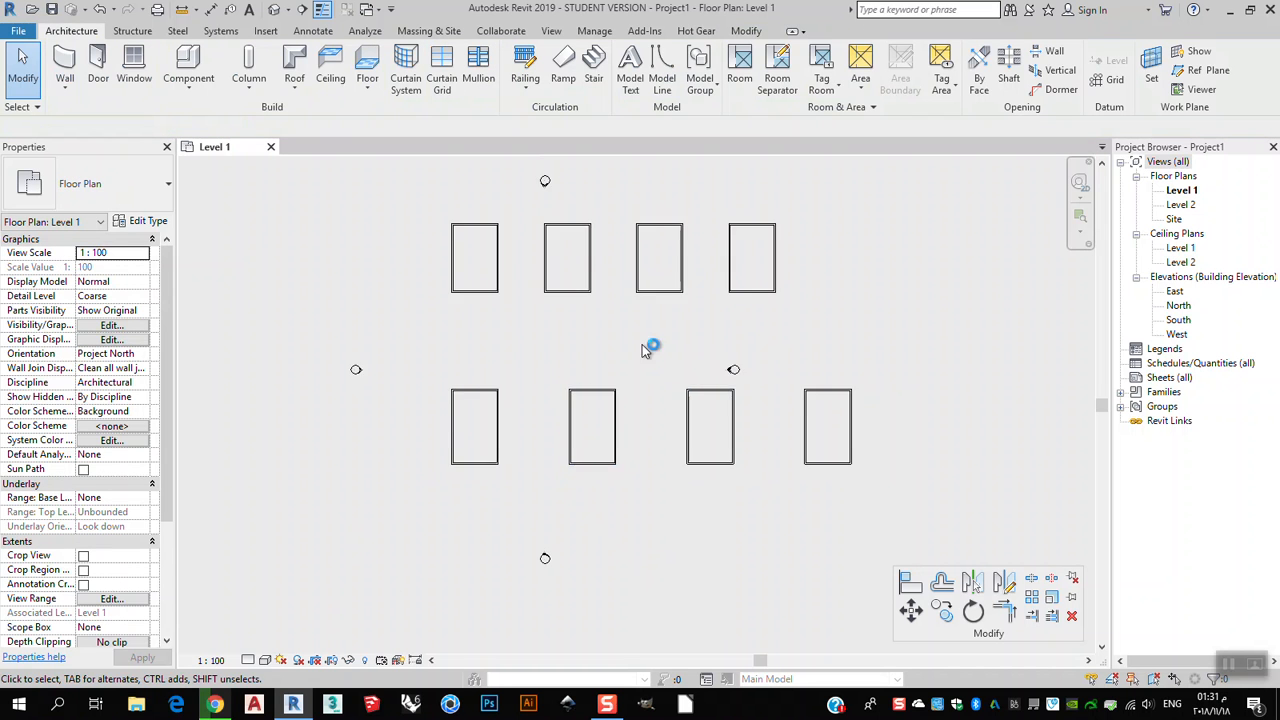
middle_drag(646, 328, 638, 377)
scroll(700, 320, up, 2)
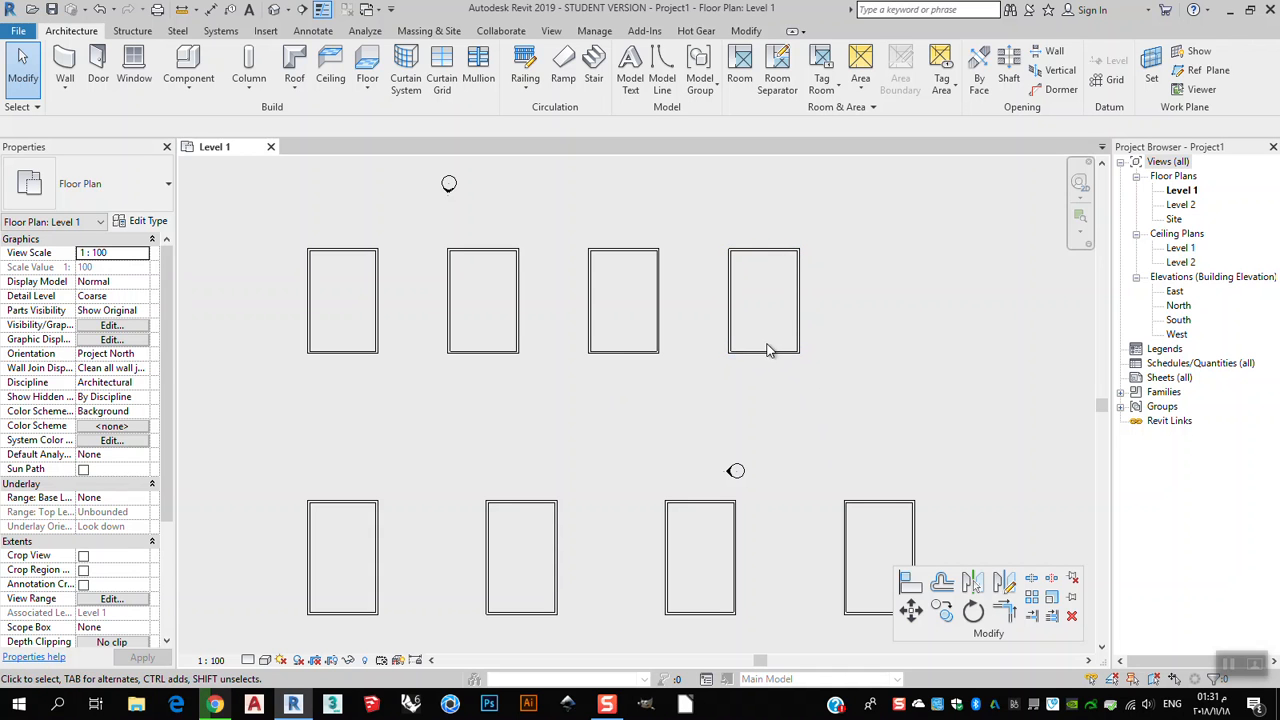
scroll(768, 365, up, 3)
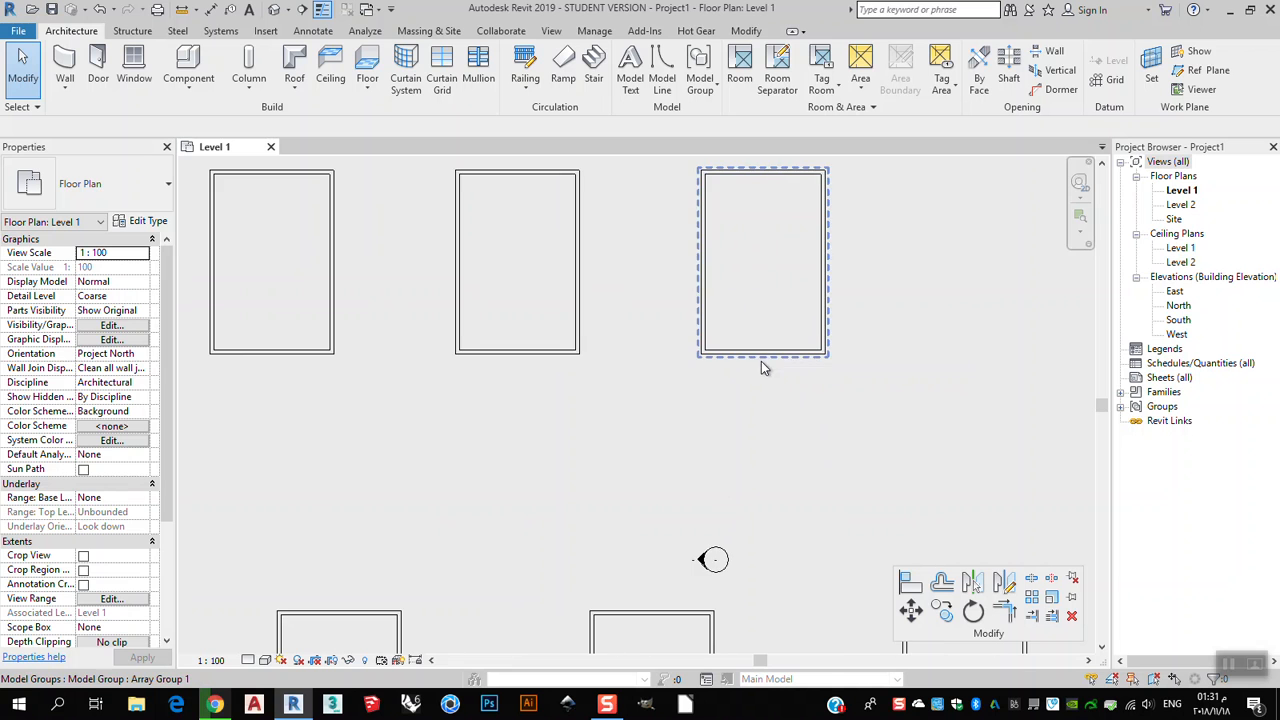
scroll(761, 364, down, 1)
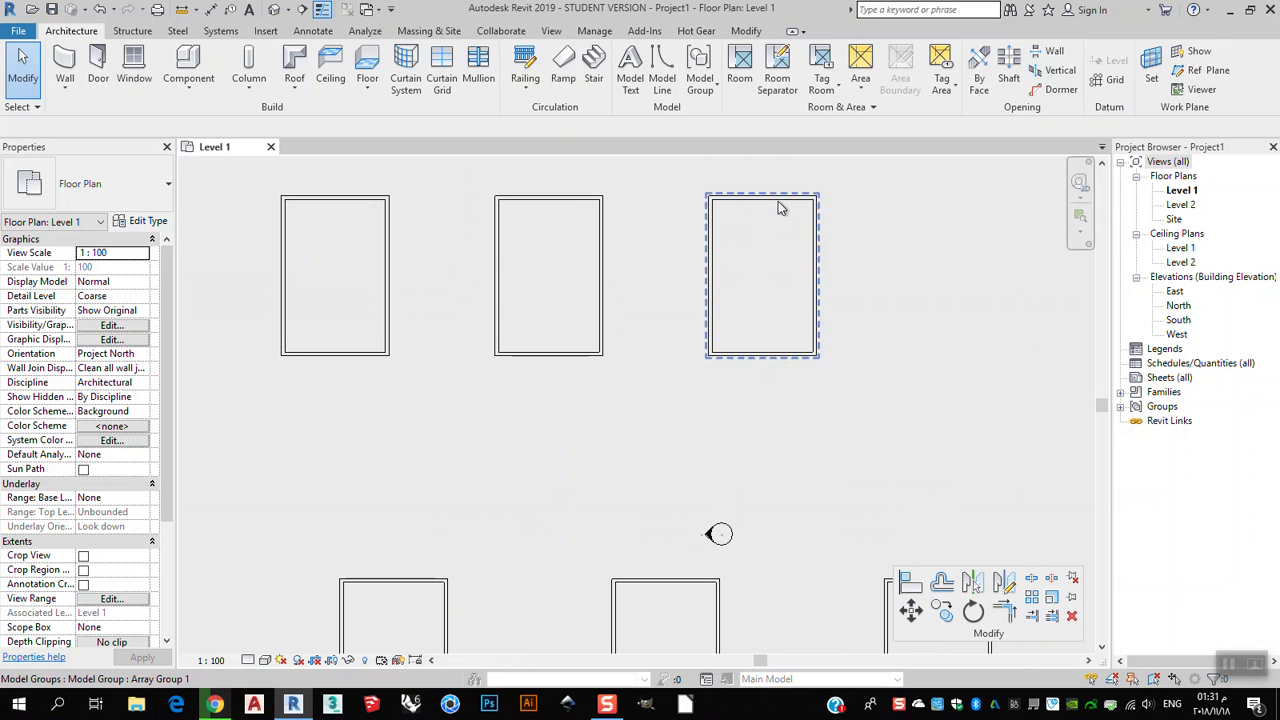
middle_drag(724, 344, 898, 374)
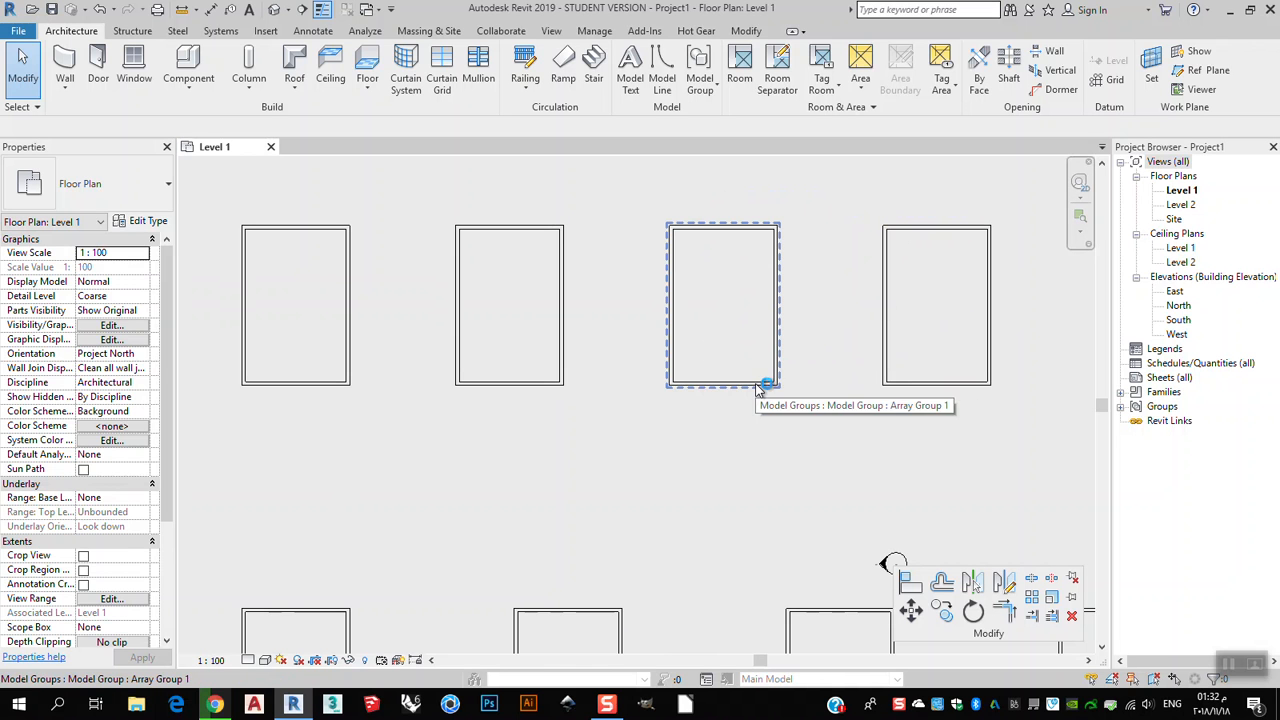
middle_drag(340, 391, 456, 424)
scroll(700, 445, down, 2)
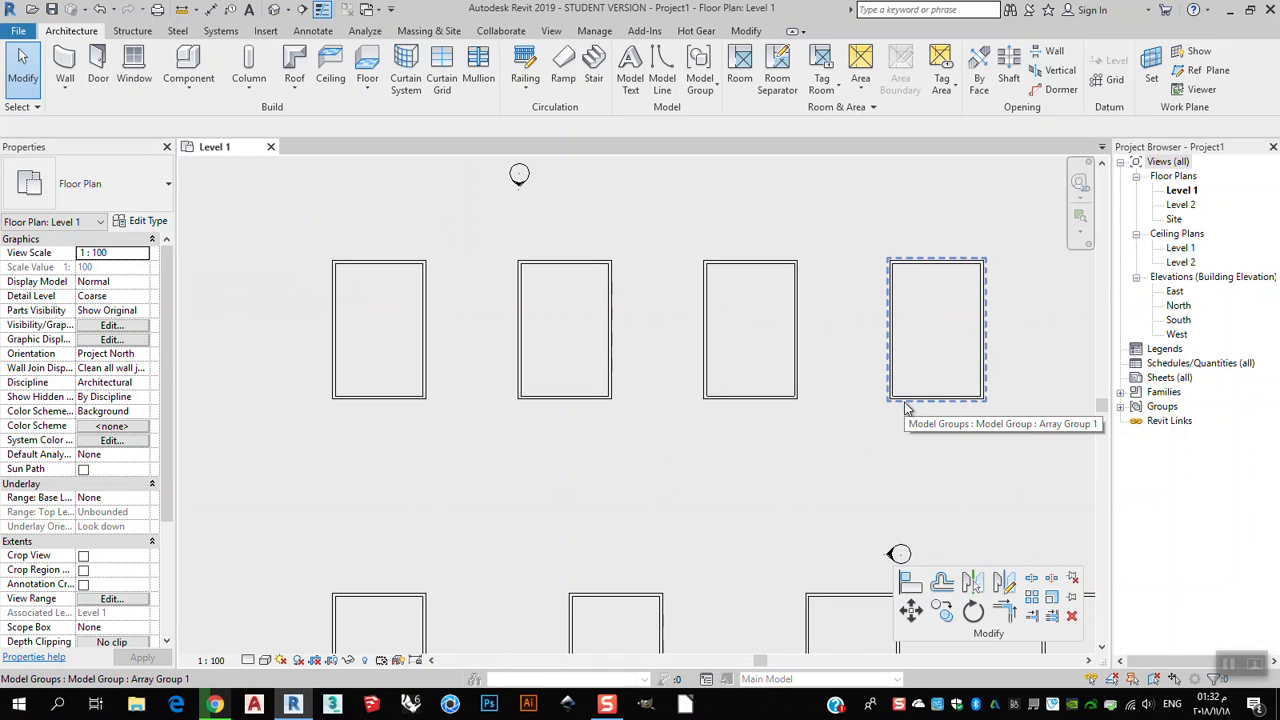
middle_drag(929, 399, 907, 412)
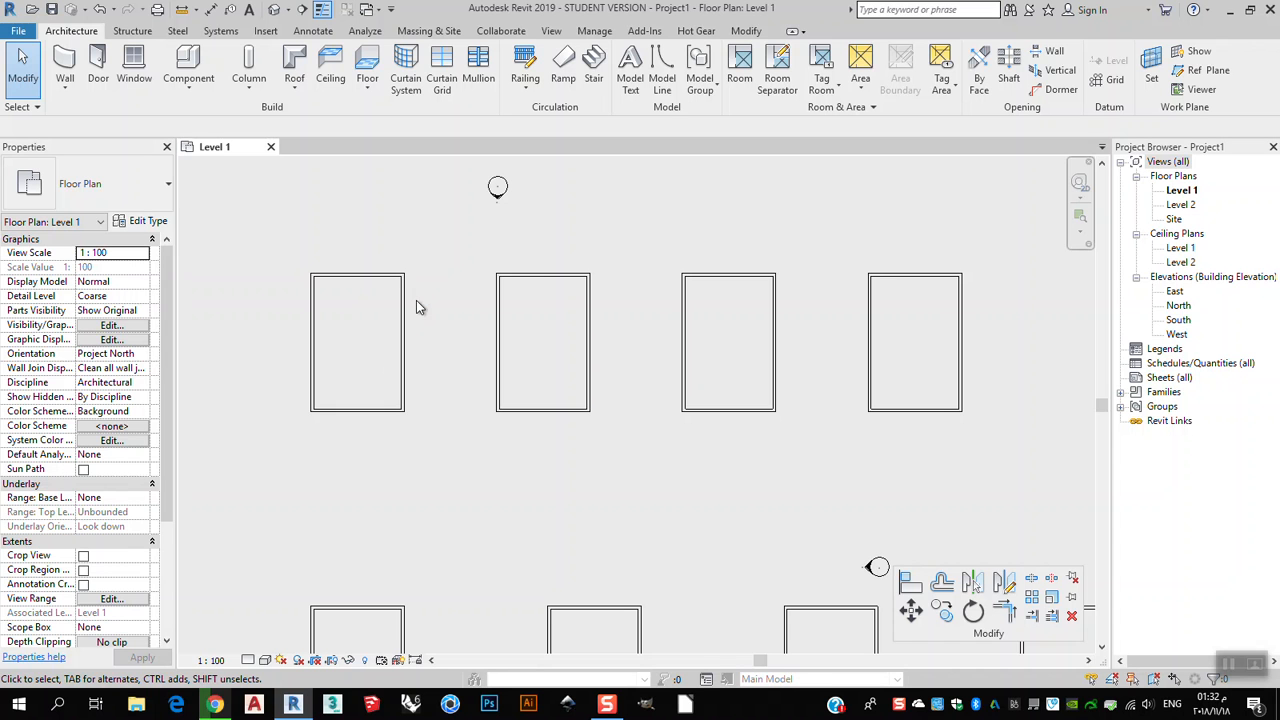
click(512, 362)
Select the upper array group and drag its last copy to the right to widen the spacing between copies.
click(950, 402)
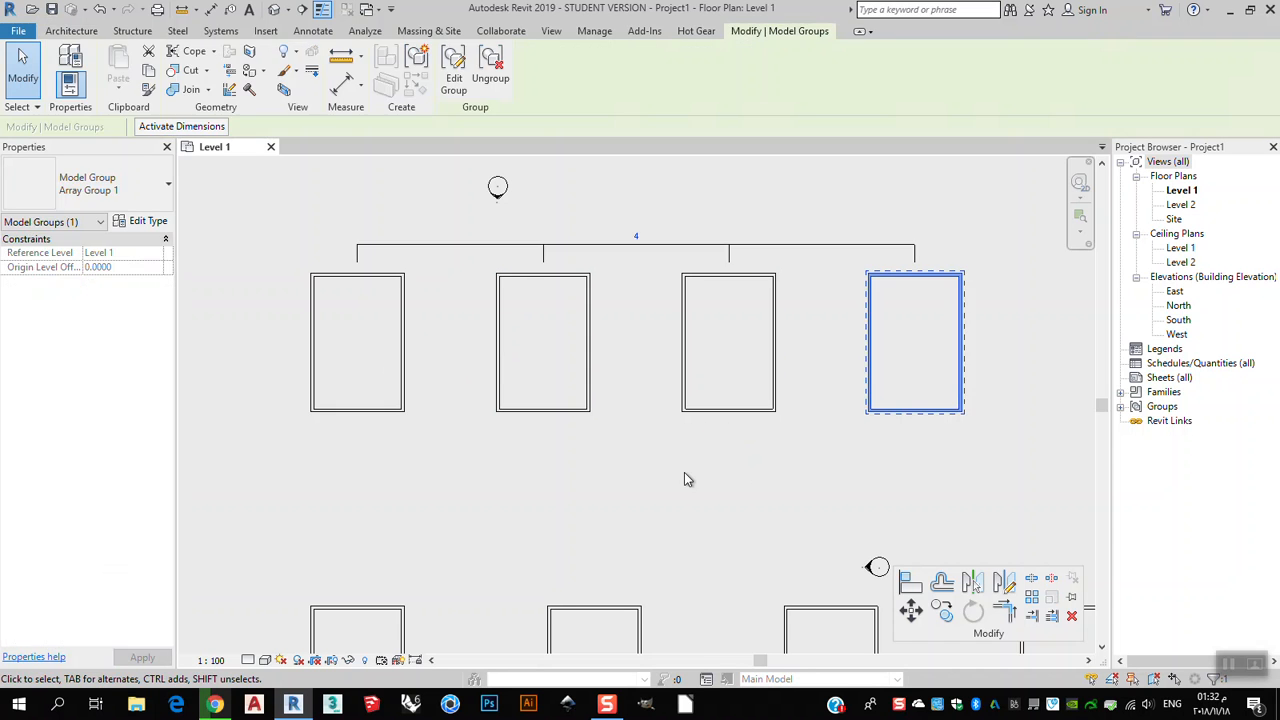
scroll(685, 471, down, 2)
drag(894, 402, 1076, 402)
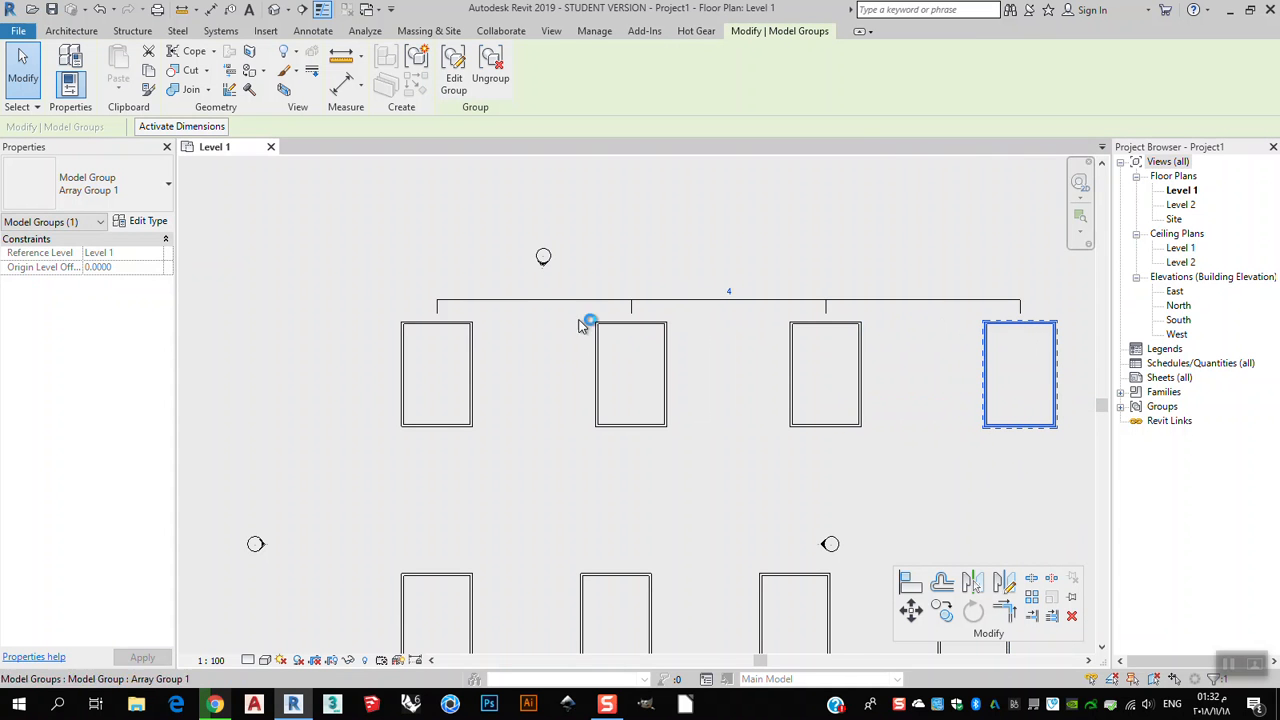
middle_drag(865, 460, 716, 425)
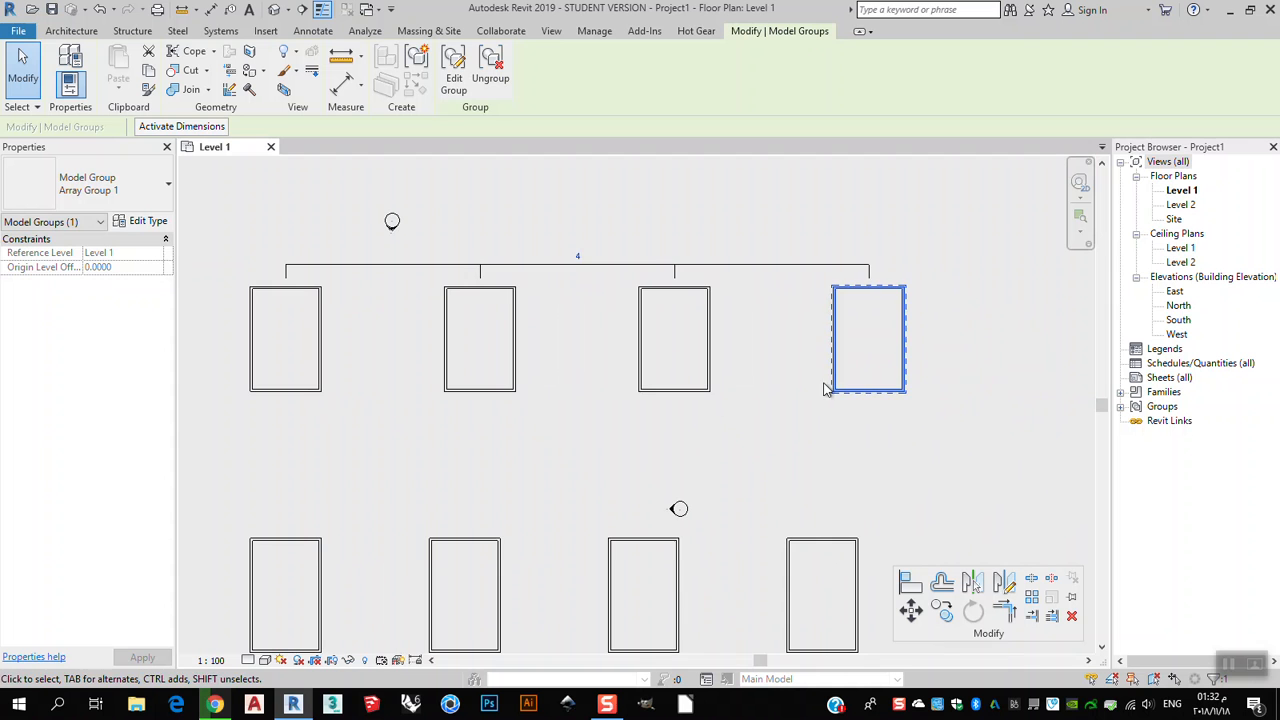
drag(906, 345, 959, 335)
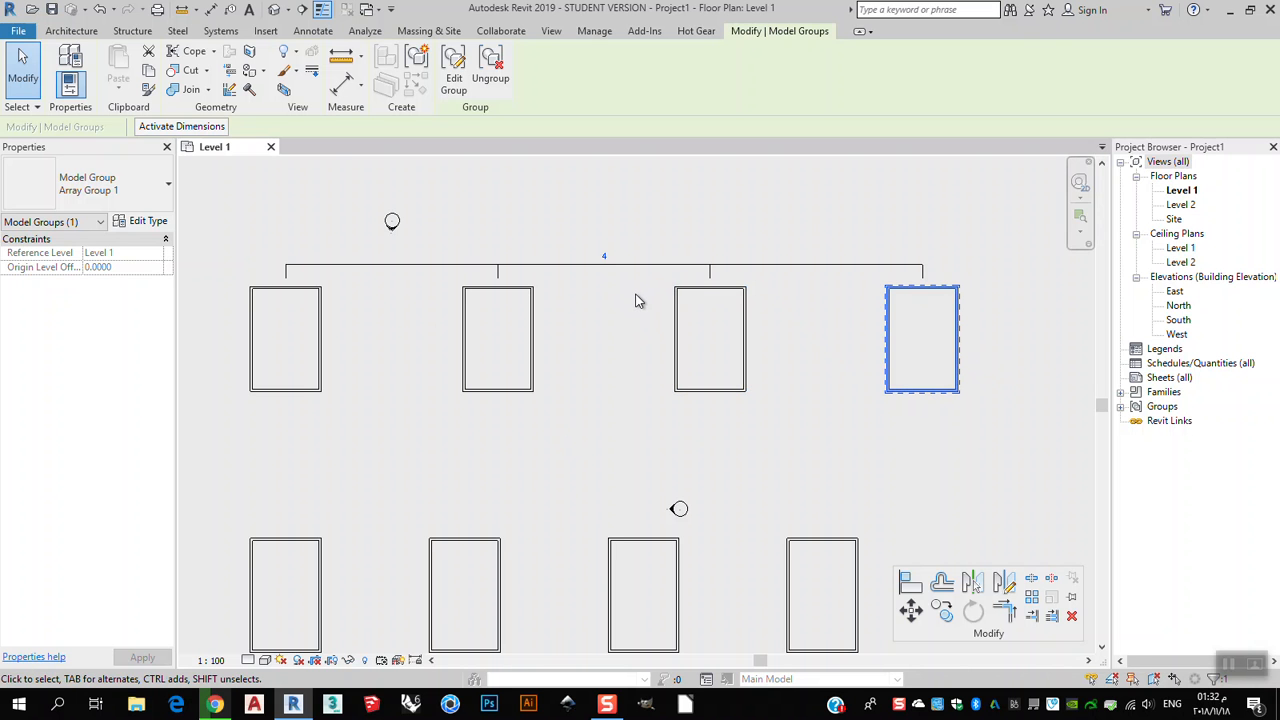
drag(945, 337, 886, 337)
middle_drag(737, 412, 880, 423)
click(897, 451)
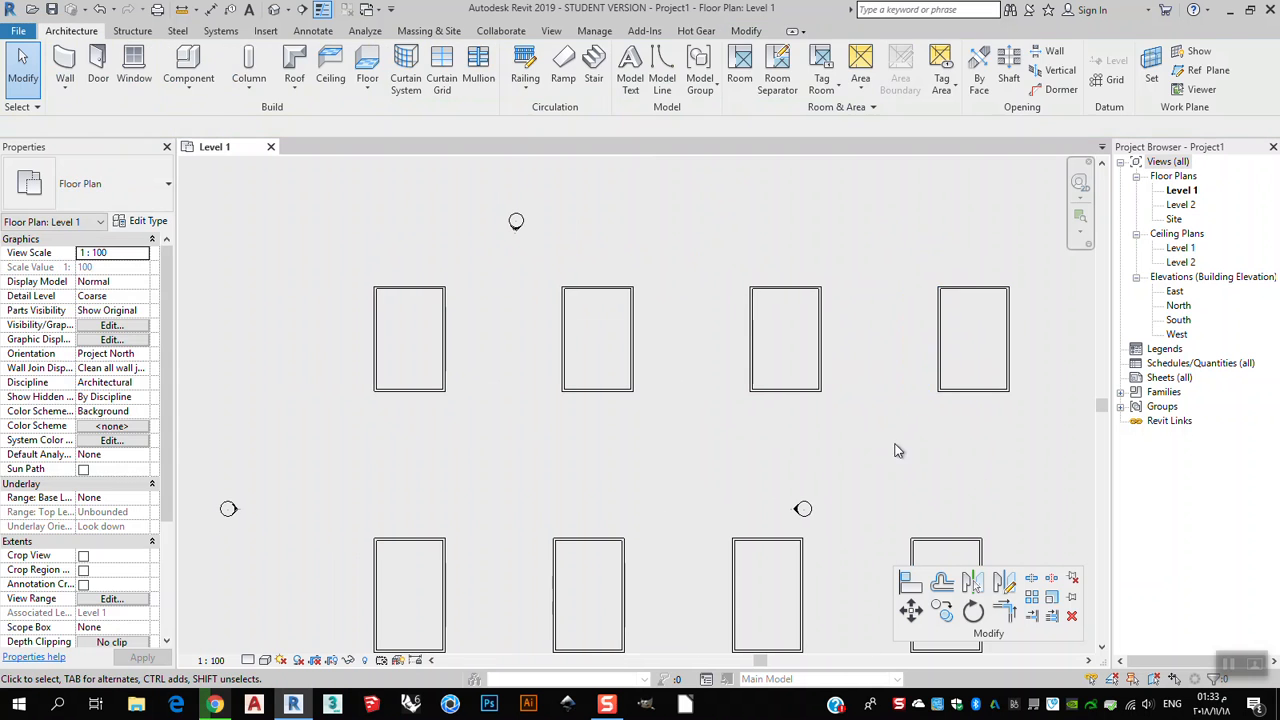
Drag the upper array's copies to readjust the spacing between them.
click(820, 388)
drag(818, 393, 703, 395)
scroll(665, 404, down, 1)
middle_drag(652, 402, 801, 401)
middle_drag(959, 414, 943, 416)
middle_drag(728, 428, 648, 426)
drag(731, 396, 831, 410)
middle_drag(808, 448, 734, 437)
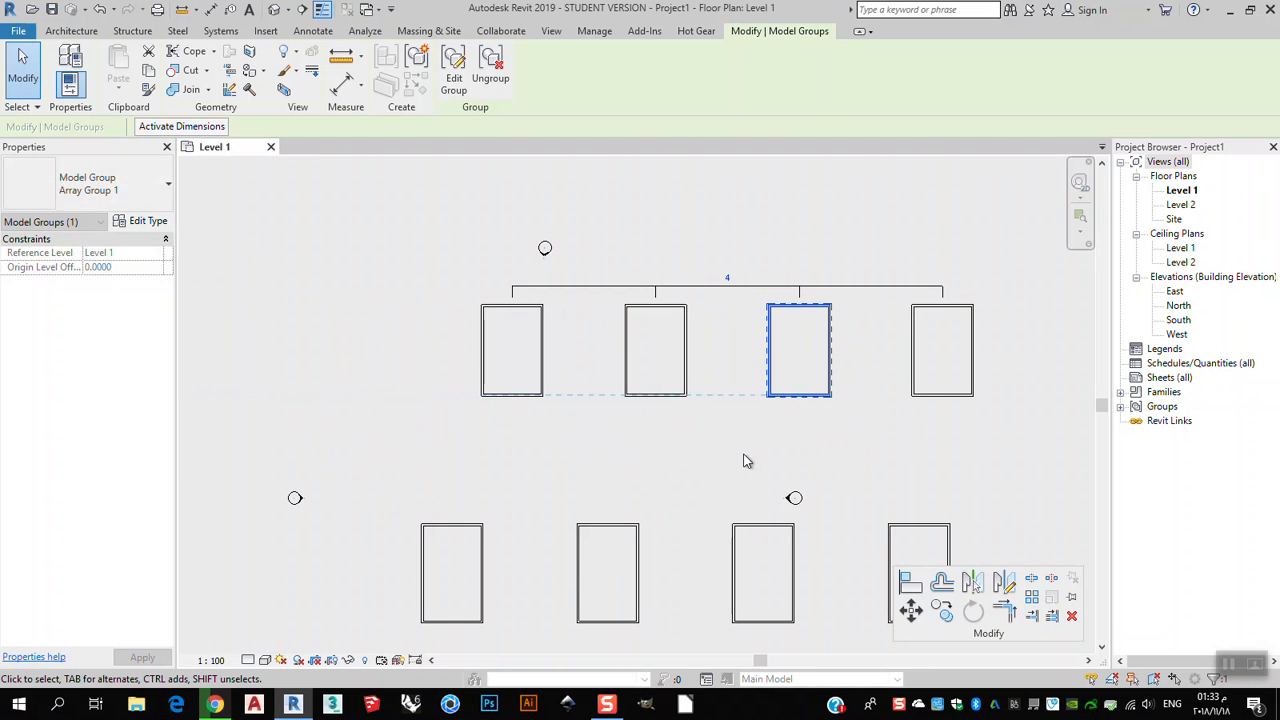
click(632, 413)
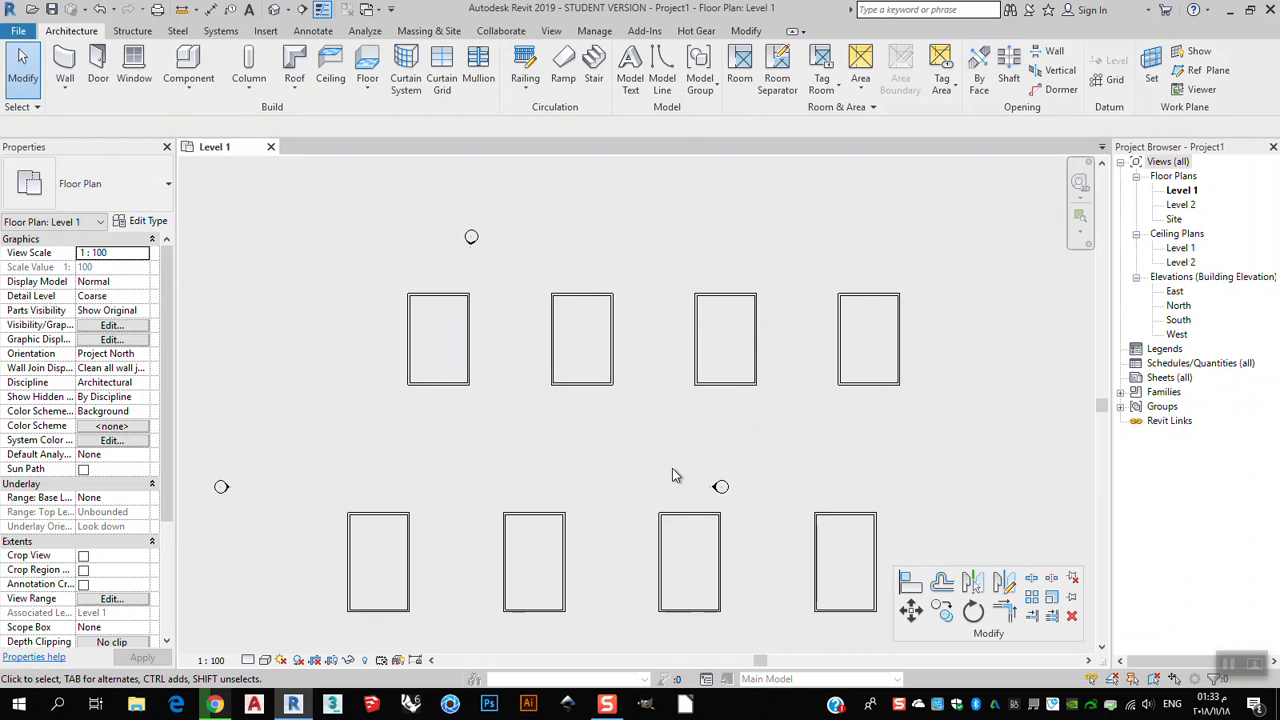
Select the upper array group and open it for group editing.
click(876, 389)
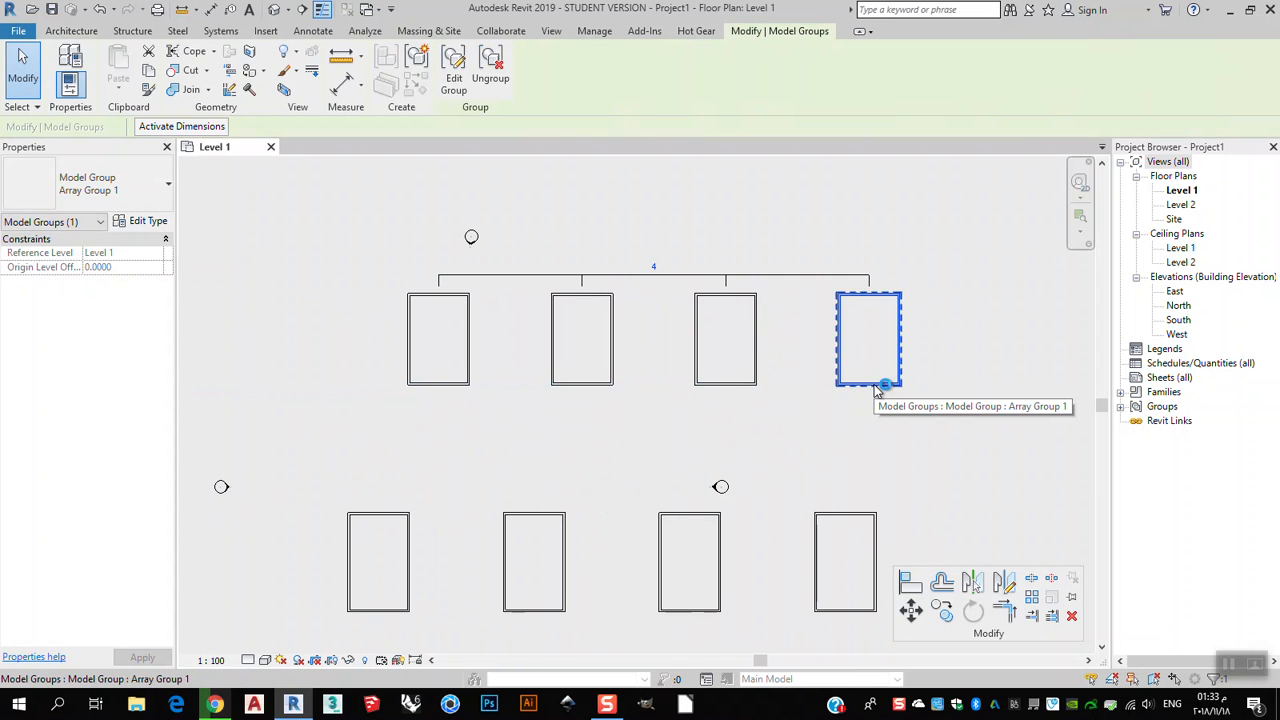
scroll(877, 408, up, 1)
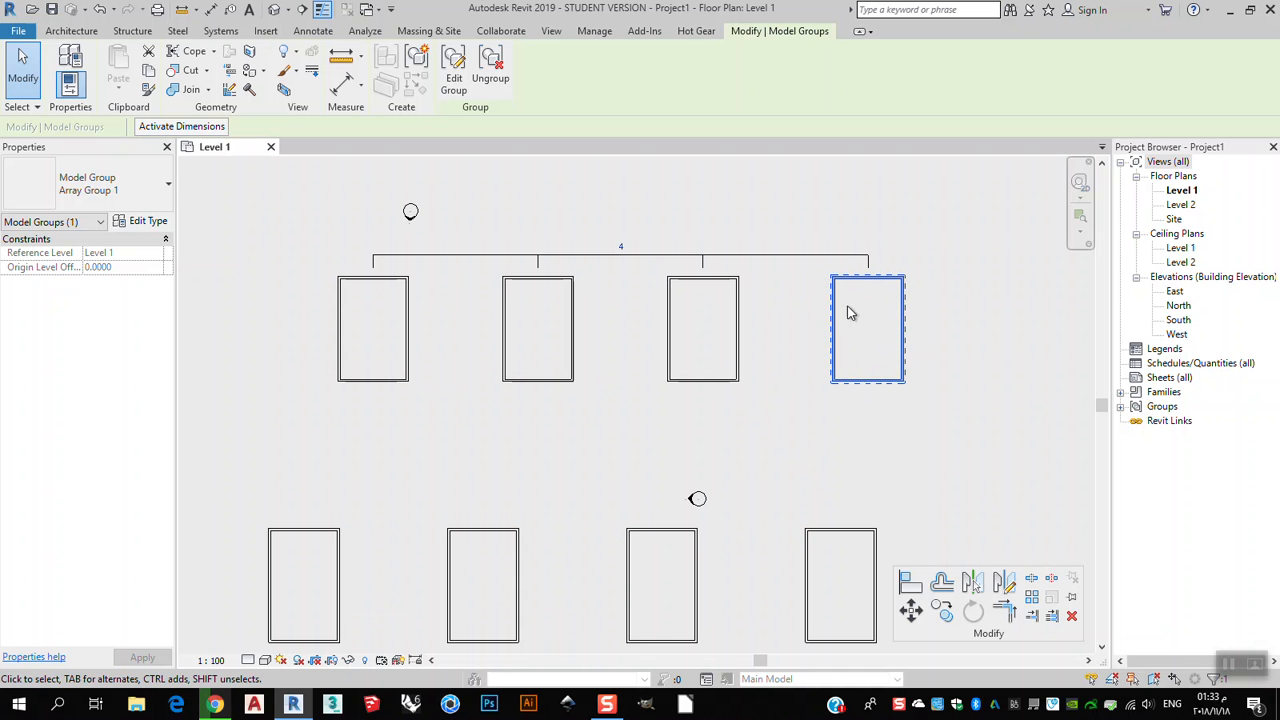
click(884, 398)
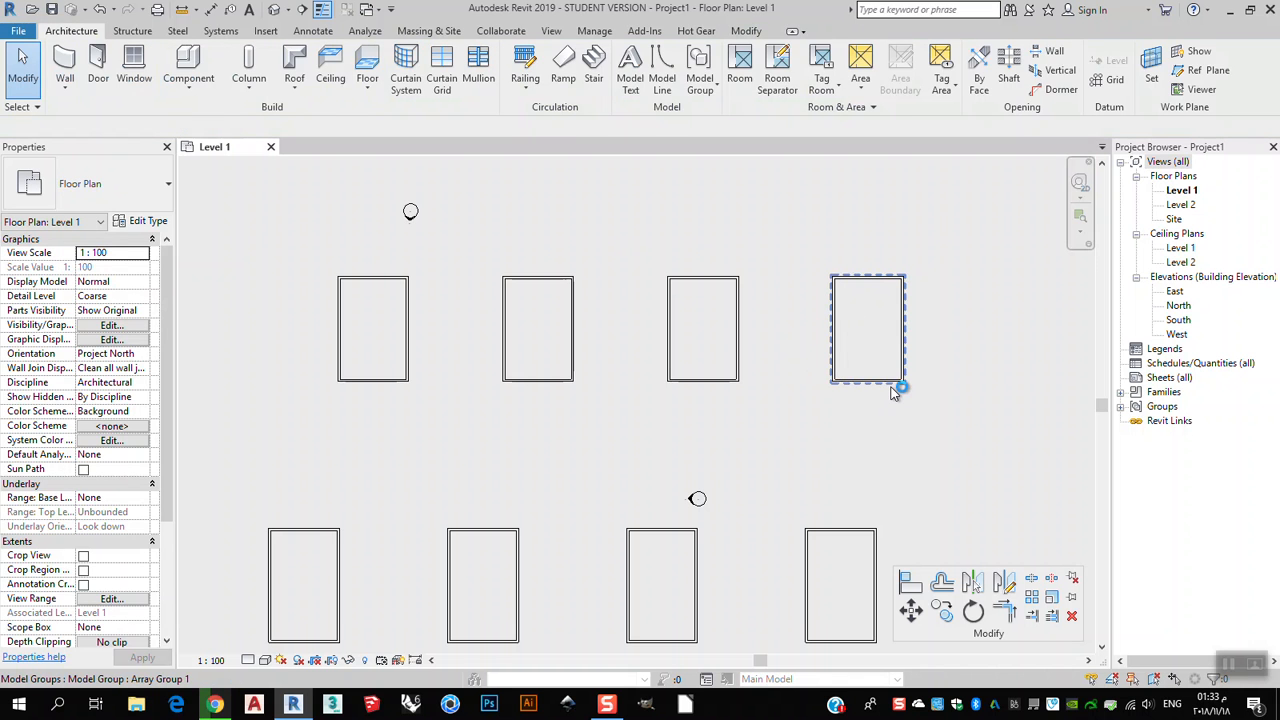
click(893, 392)
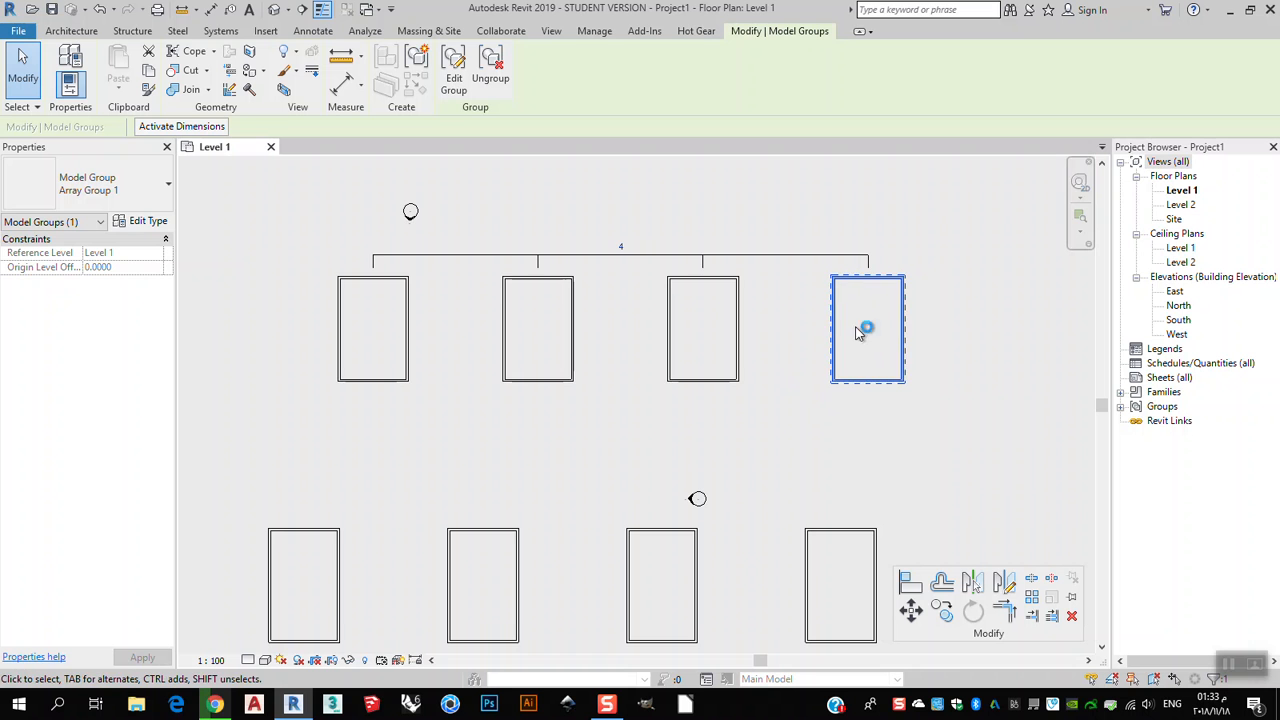
middle_drag(852, 344, 858, 363)
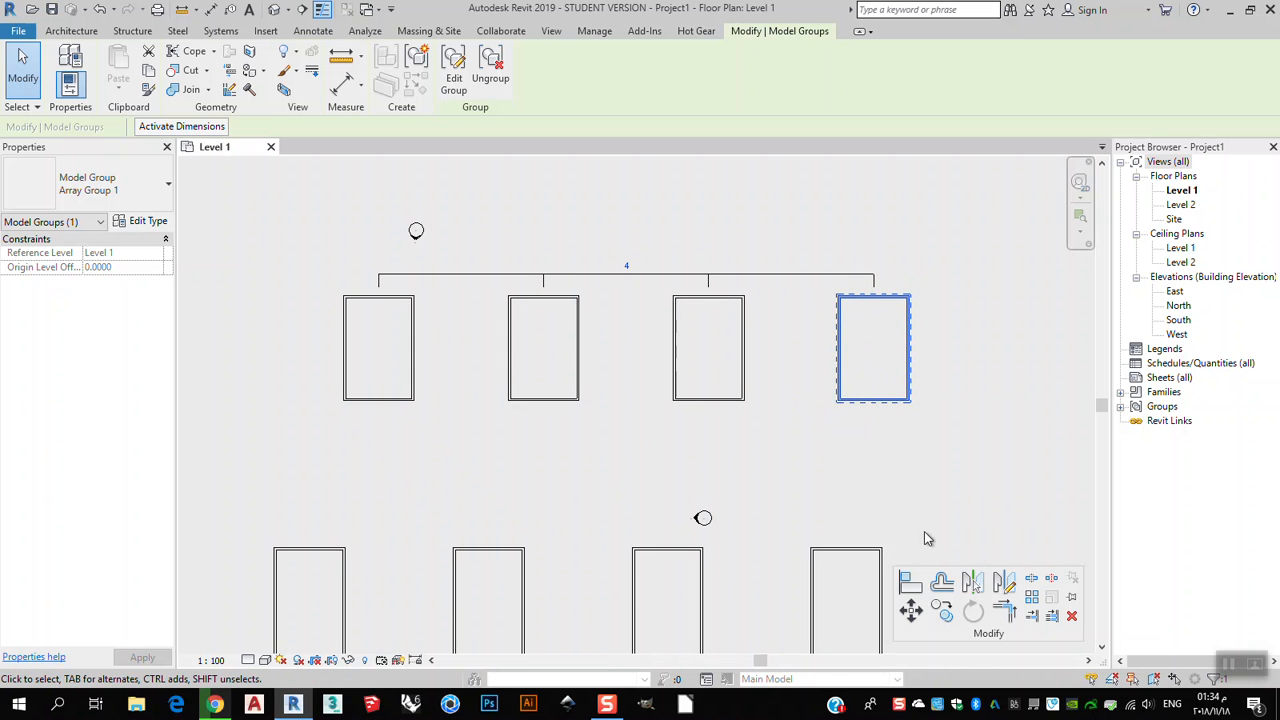
click(901, 451)
click(893, 409)
click(453, 80)
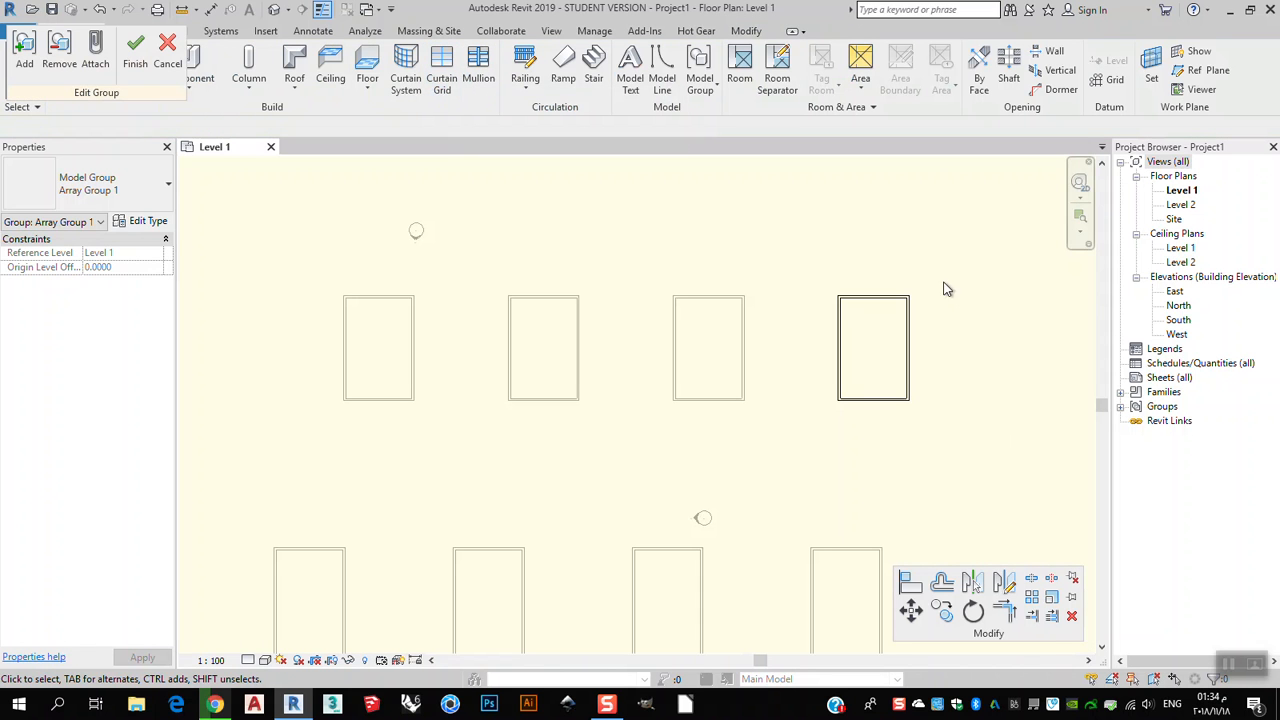
Drag the rectangle's bottom wall down to make it about 13.3 units tall, and finish editing the group.
scroll(900, 330, up, 2)
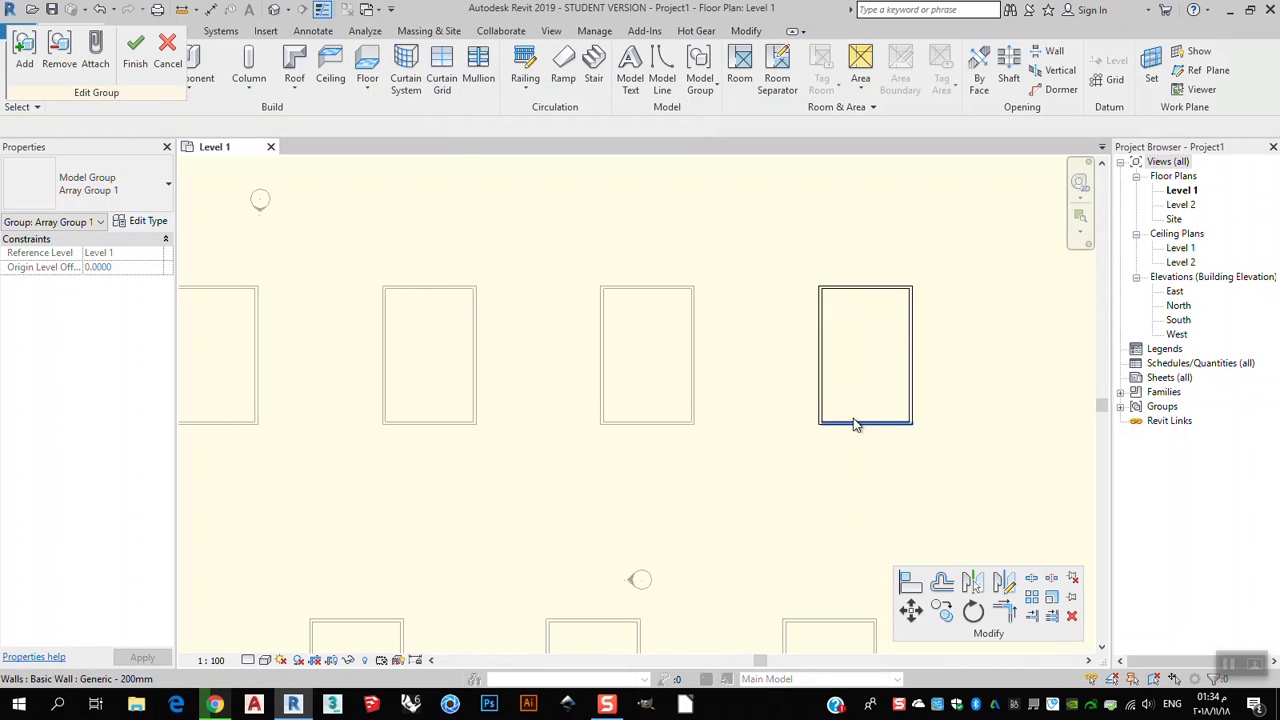
click(866, 425)
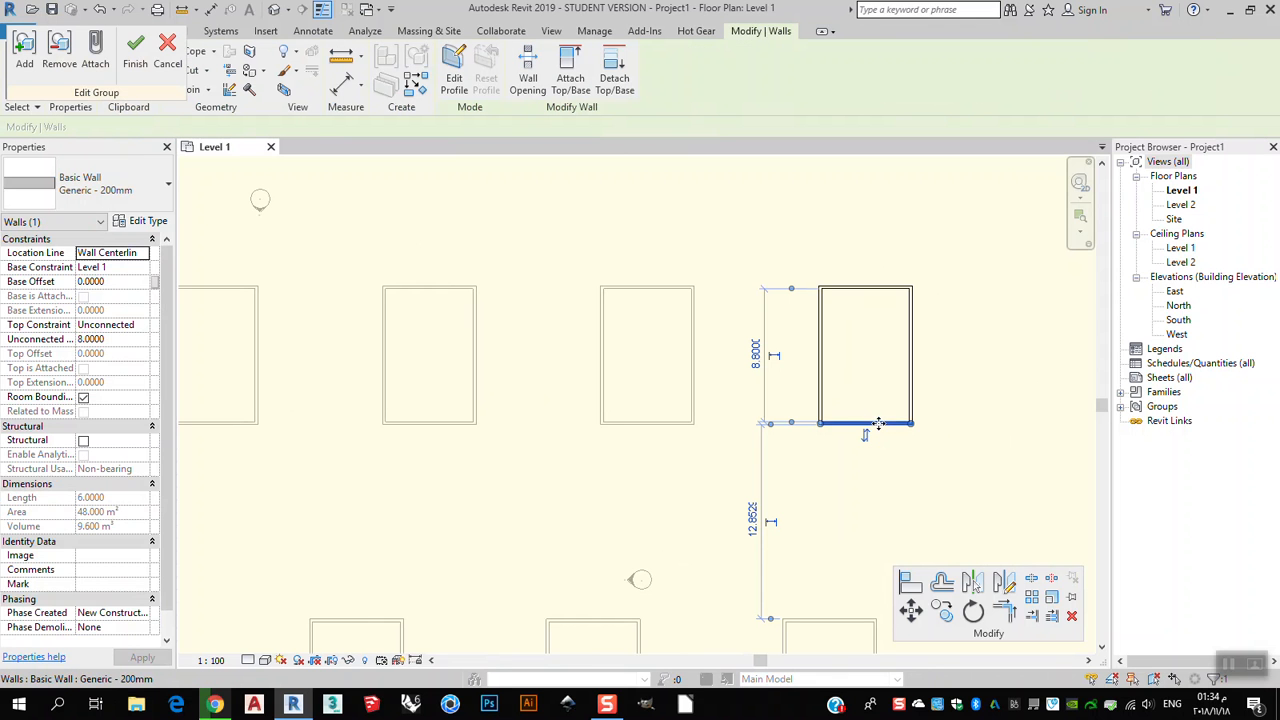
drag(878, 423, 876, 492)
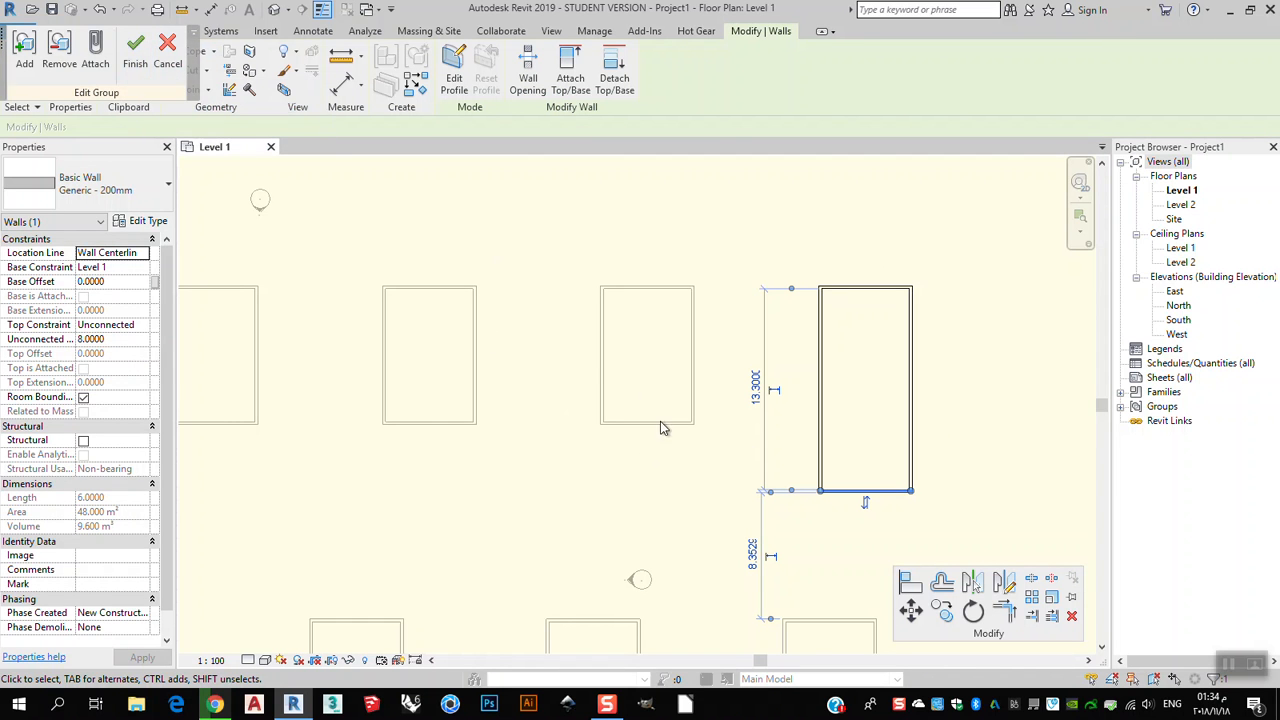
click(136, 64)
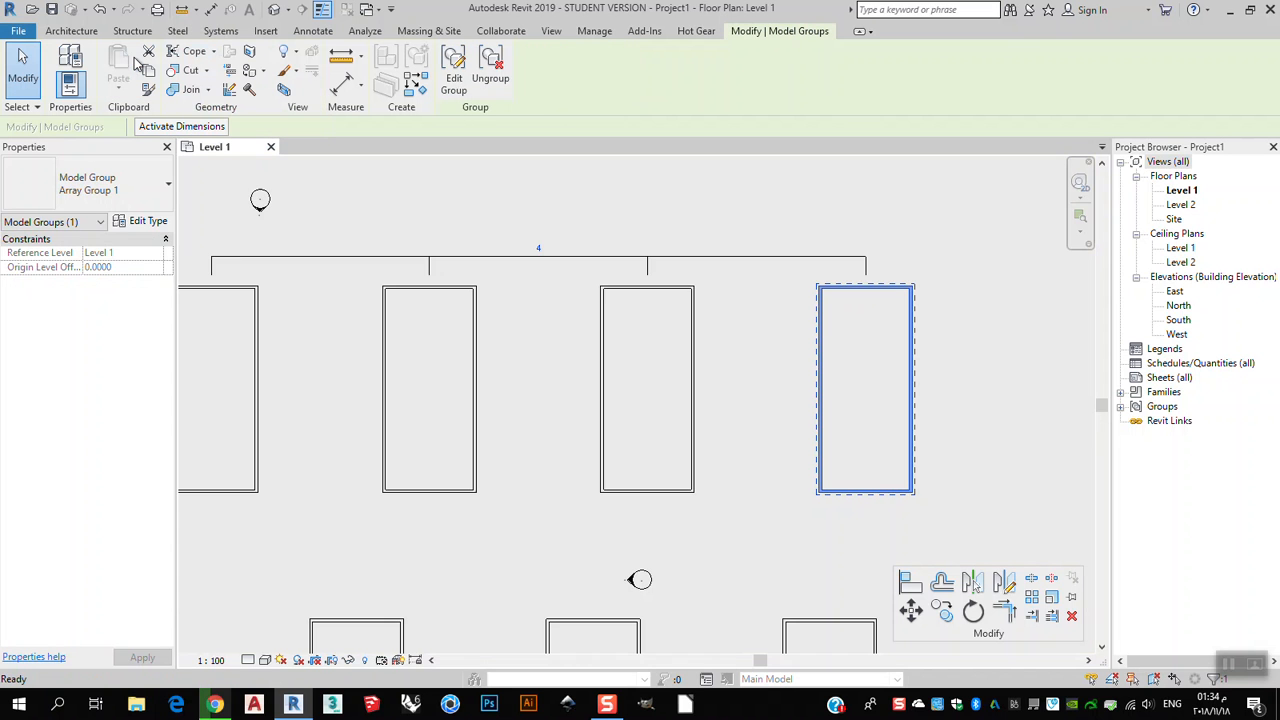
middle_drag(502, 430, 745, 405)
middle_drag(817, 450, 642, 415)
scroll(882, 398, down, 1)
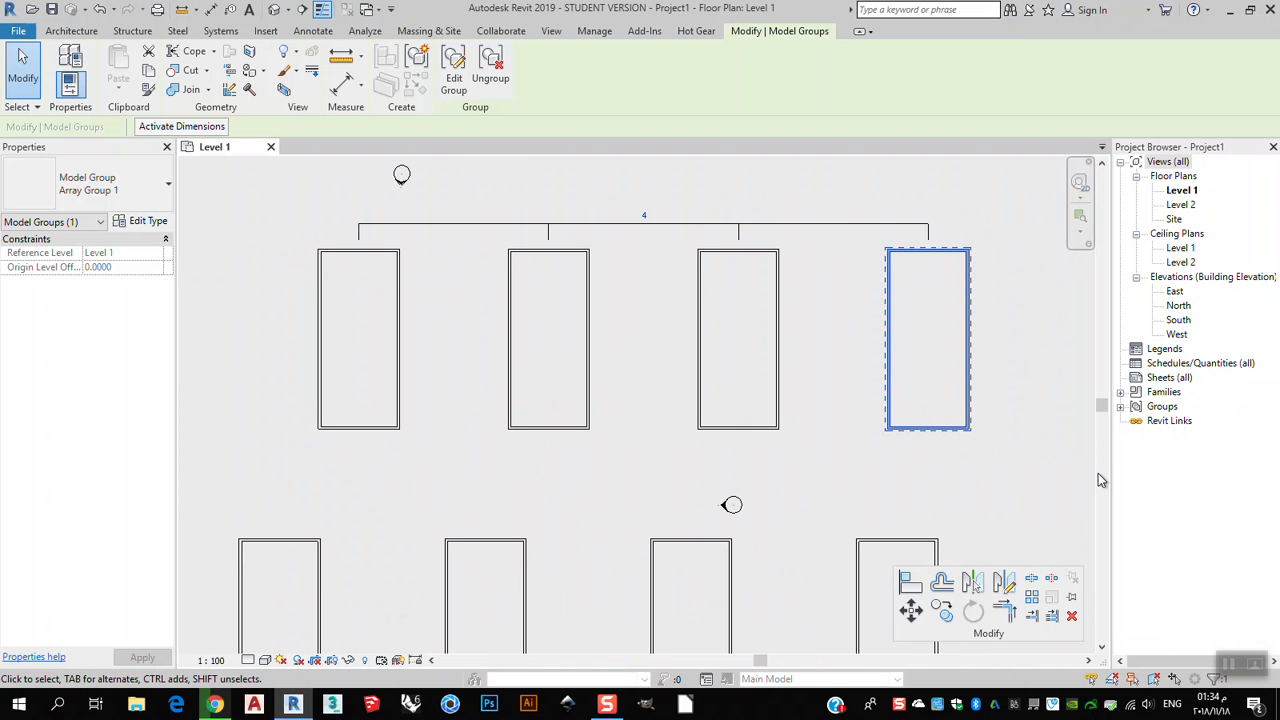
click(1058, 463)
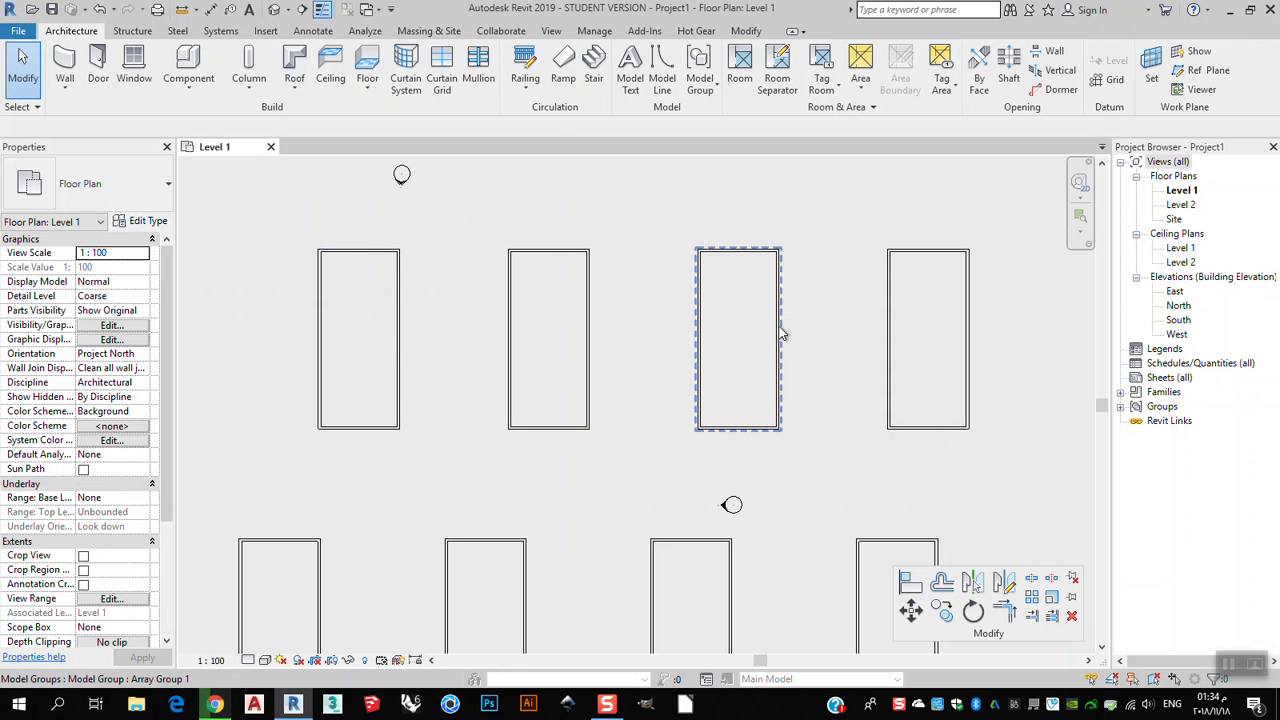
Edit the upper array group and drag the rectangle's bottom wall up to make it about 1 unit tall, then finish.
scroll(822, 391, down, 1)
scroll(921, 422, up, 1)
click(921, 422)
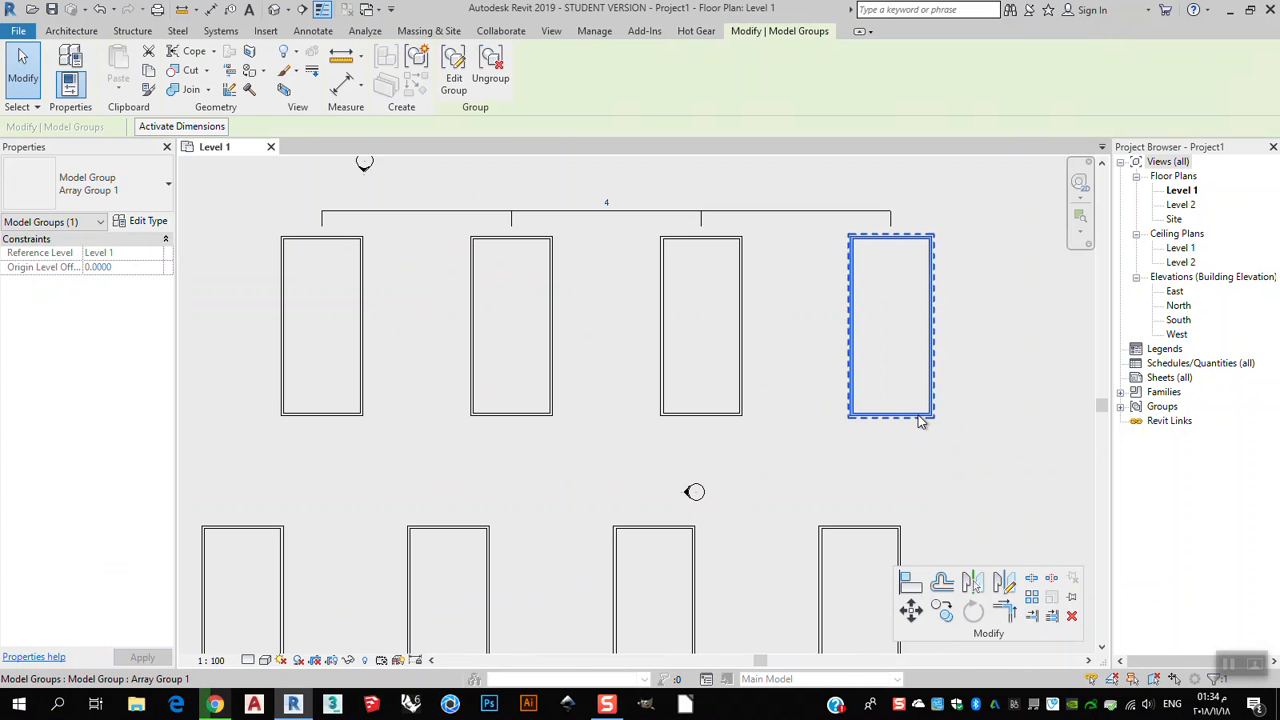
click(456, 92)
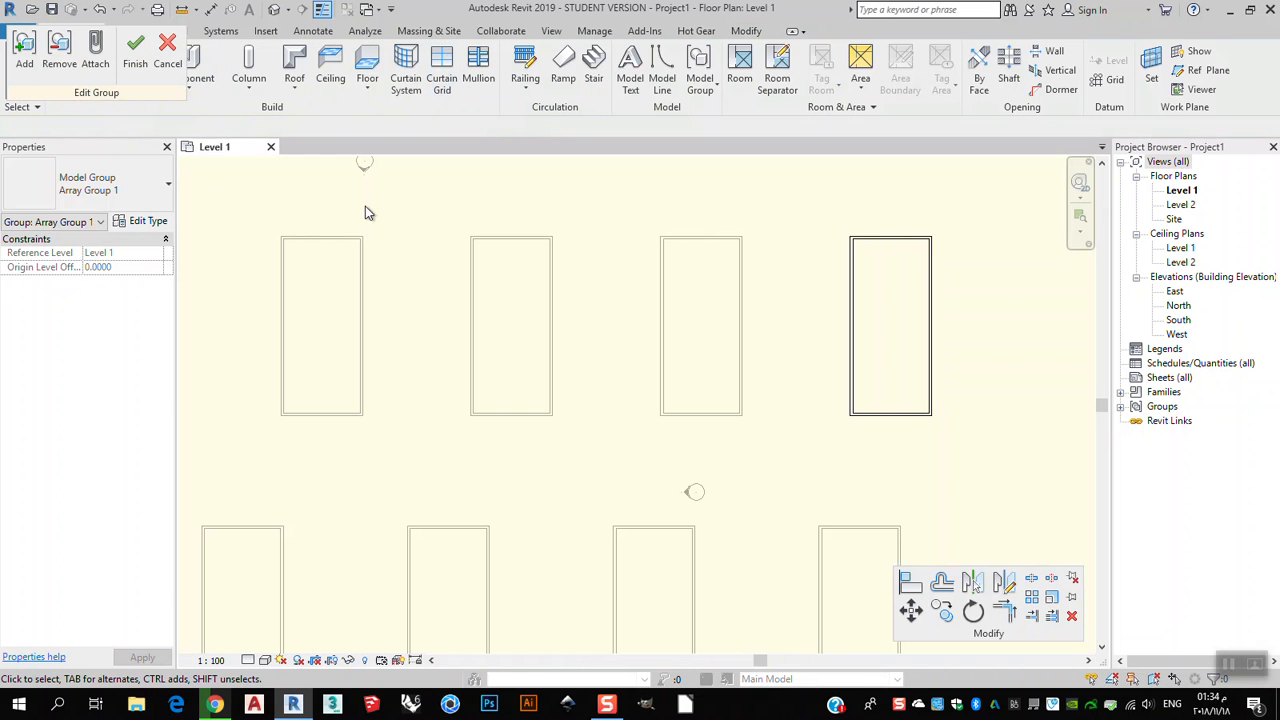
click(885, 414)
drag(888, 414, 902, 248)
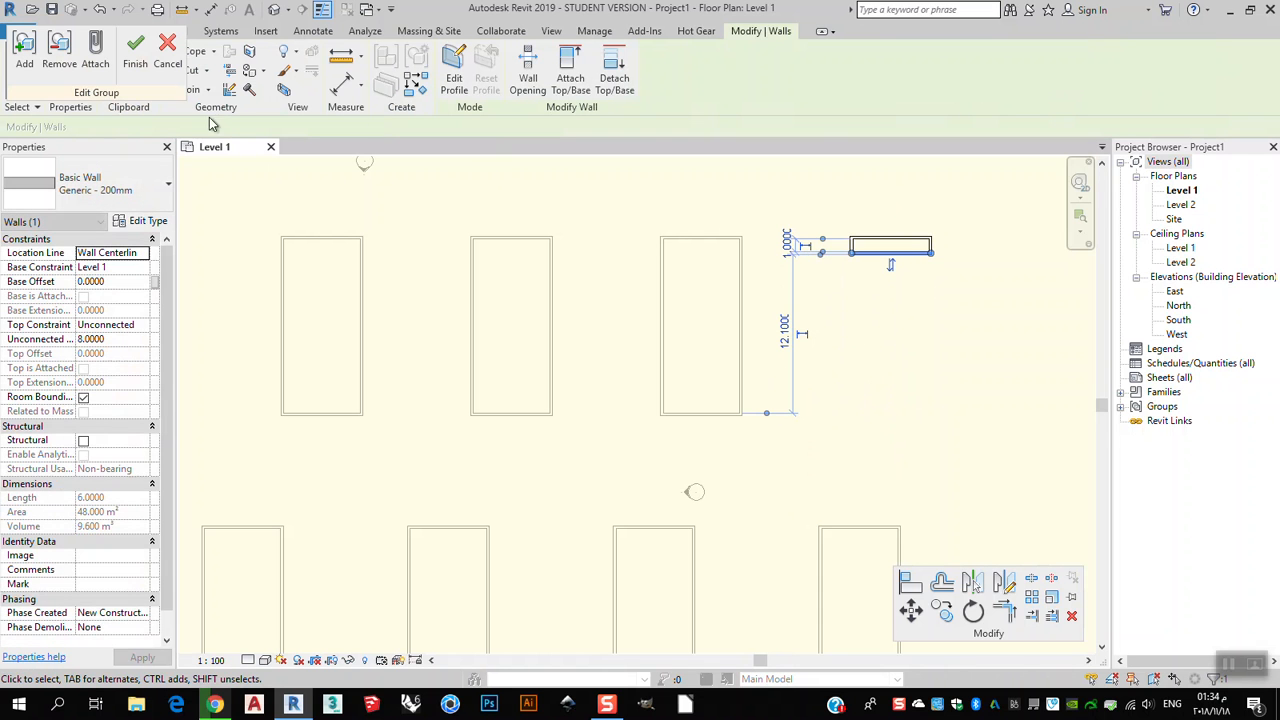
click(146, 63)
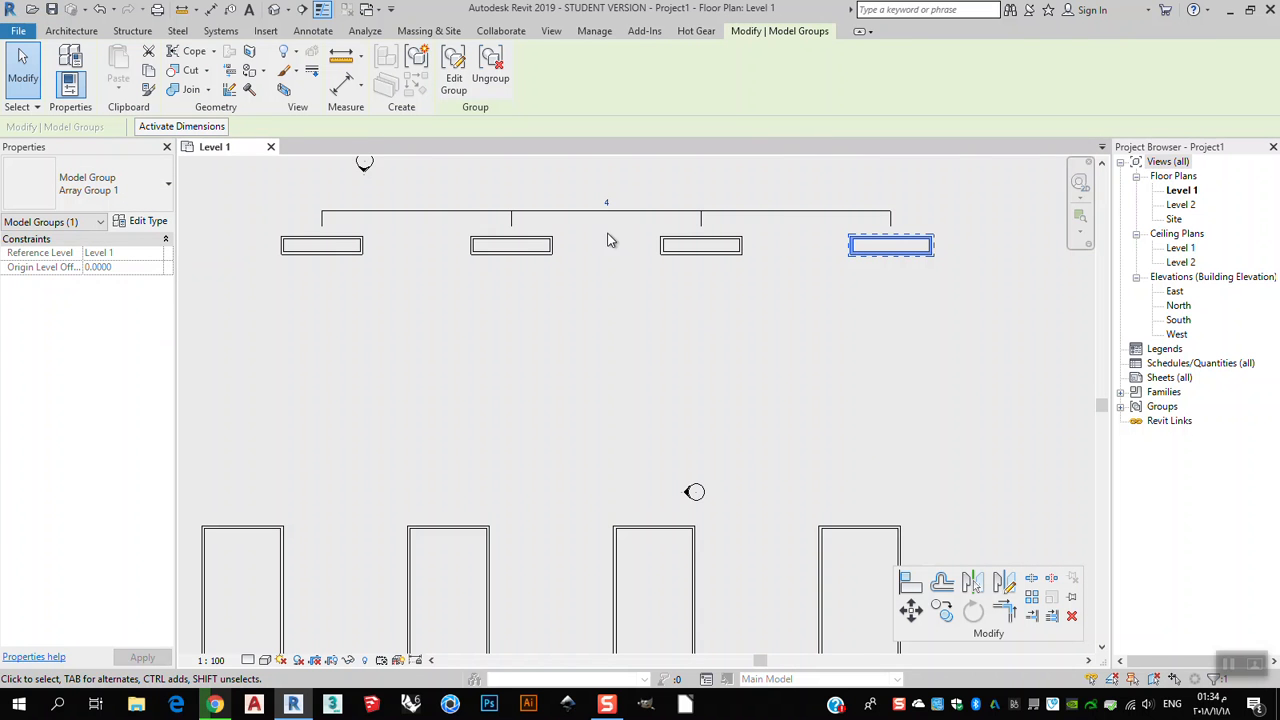
Ungroup the last copy of the upper array.
click(646, 334)
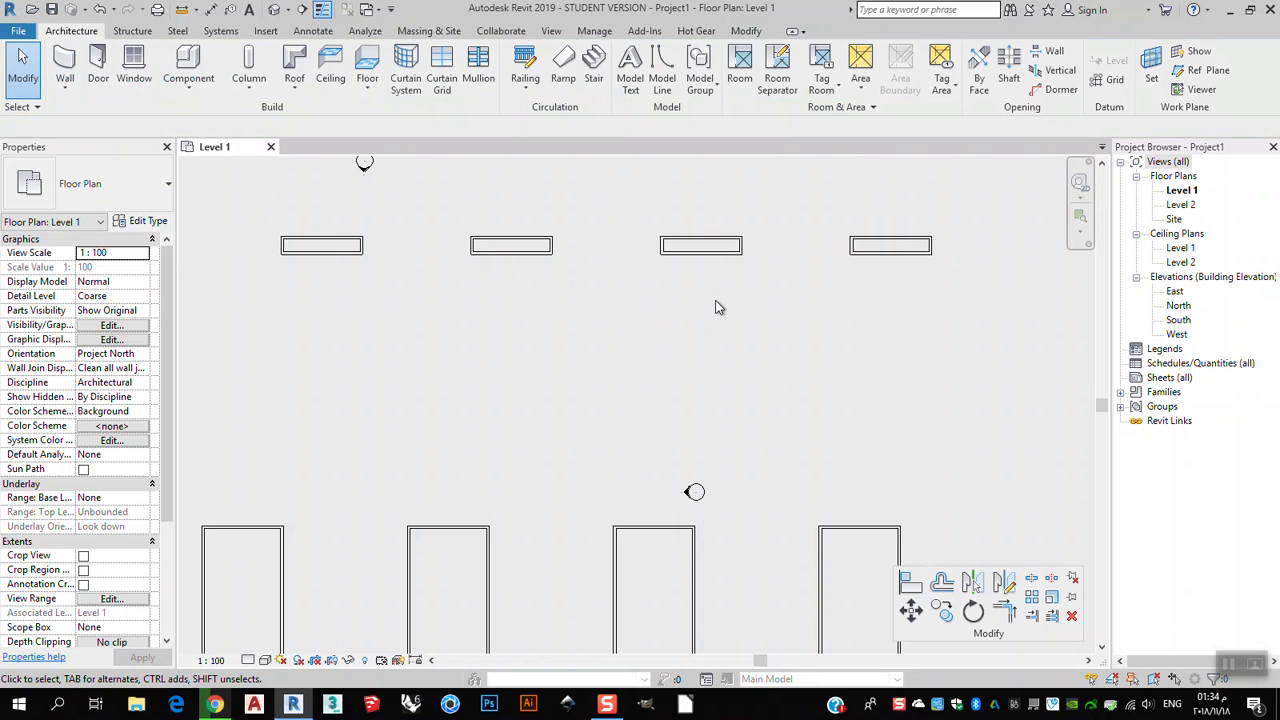
click(889, 265)
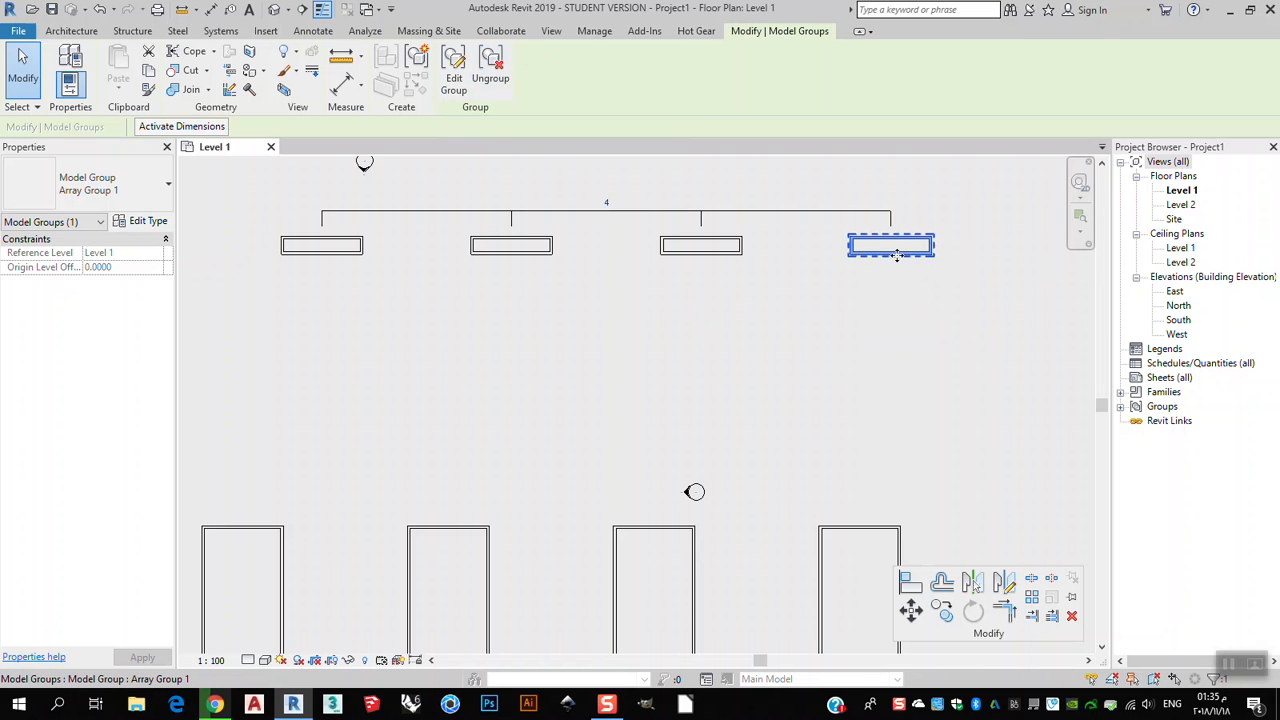
click(491, 80)
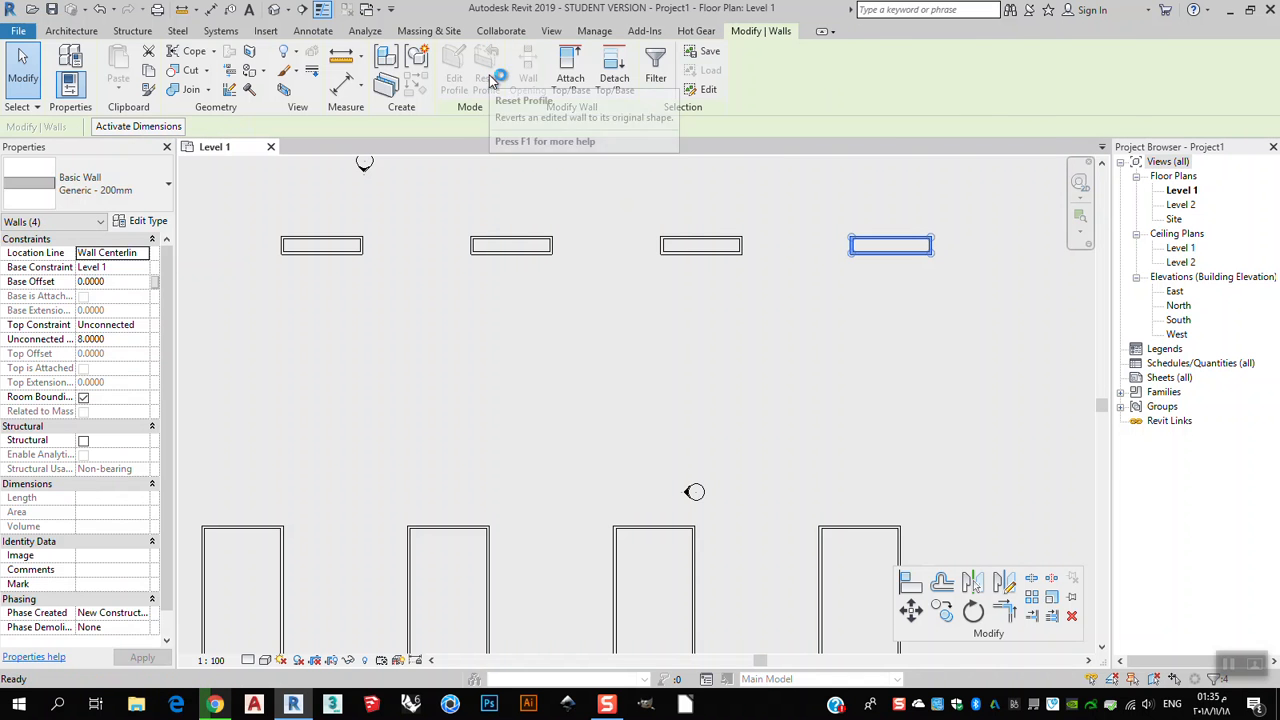
click(855, 399)
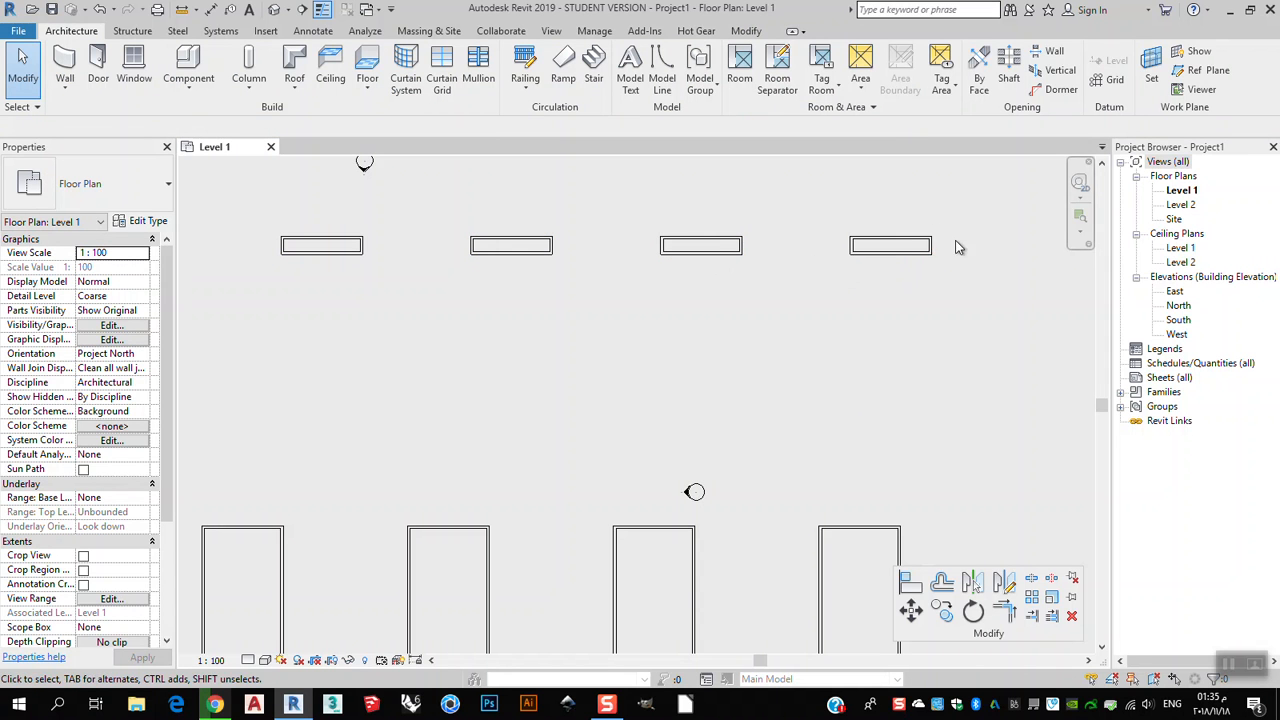
Drag the ungrouped rectangle's bottom wall down and undo the change.
click(918, 257)
drag(918, 253, 940, 385)
click(989, 357)
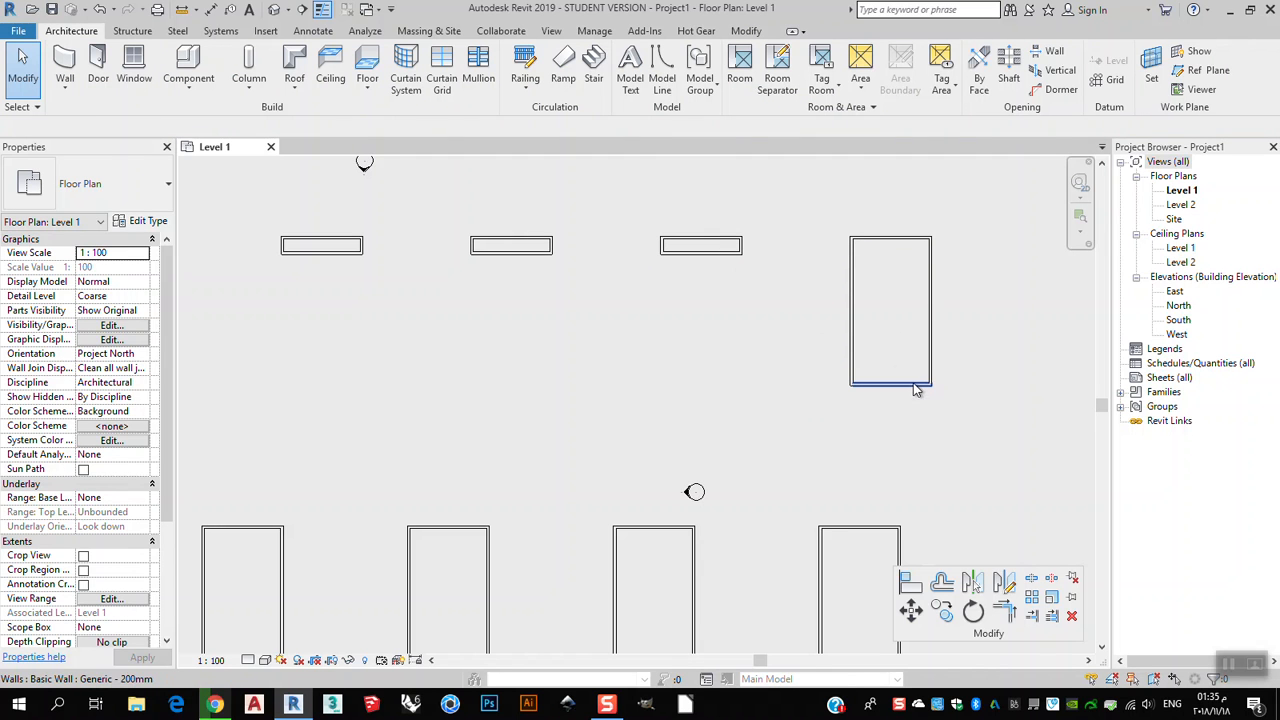
key(ctrl+z)
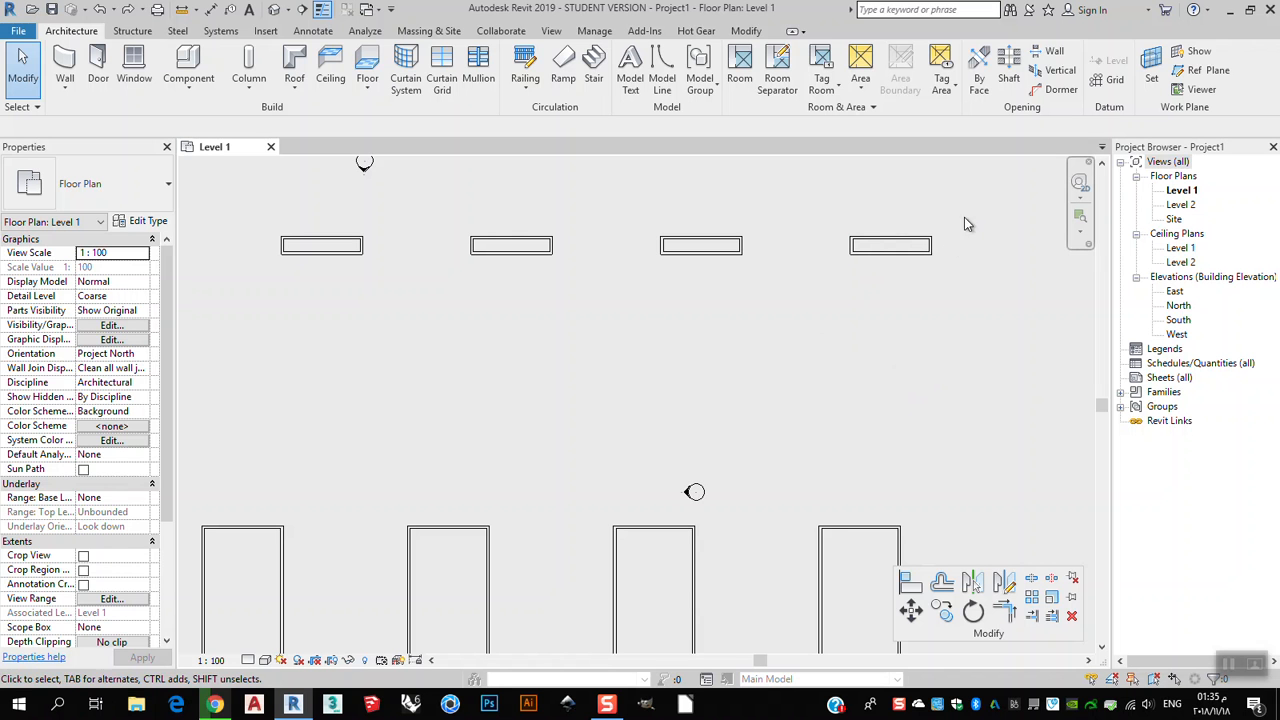
Delete all walls of the ungrouped rectangle at the end of the upper row.
click(932, 250)
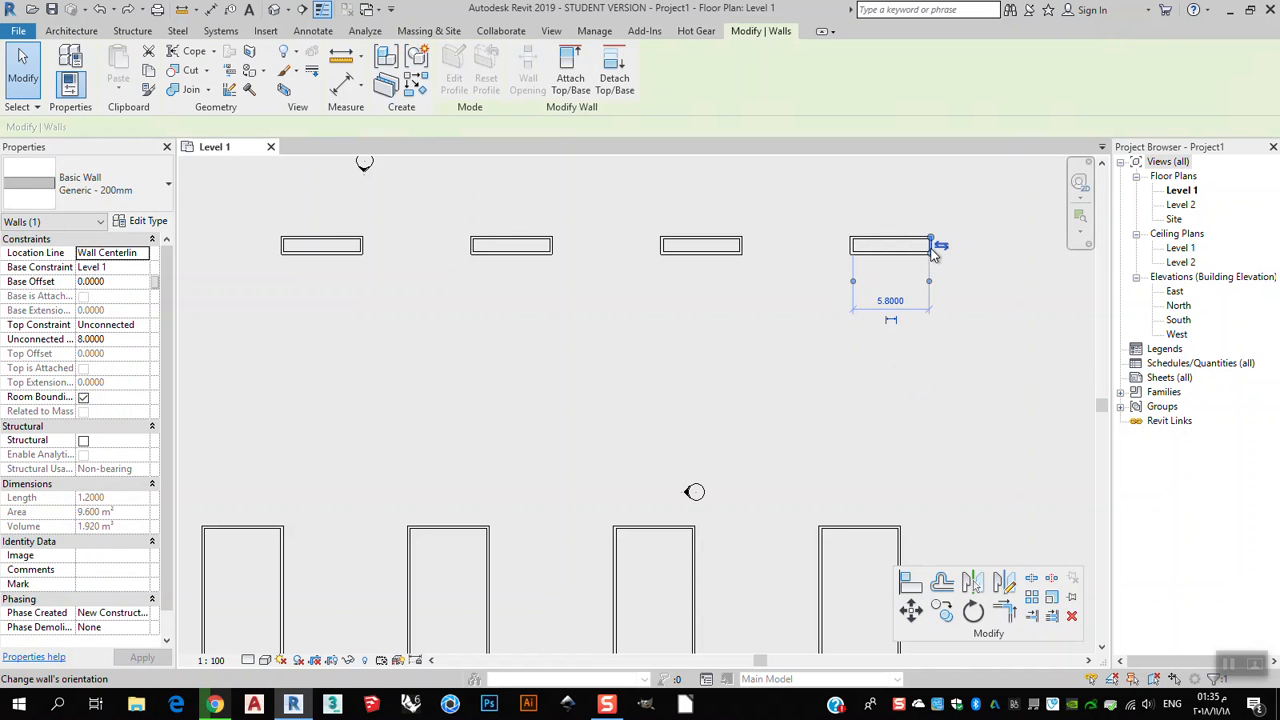
key(Delete)
click(912, 256)
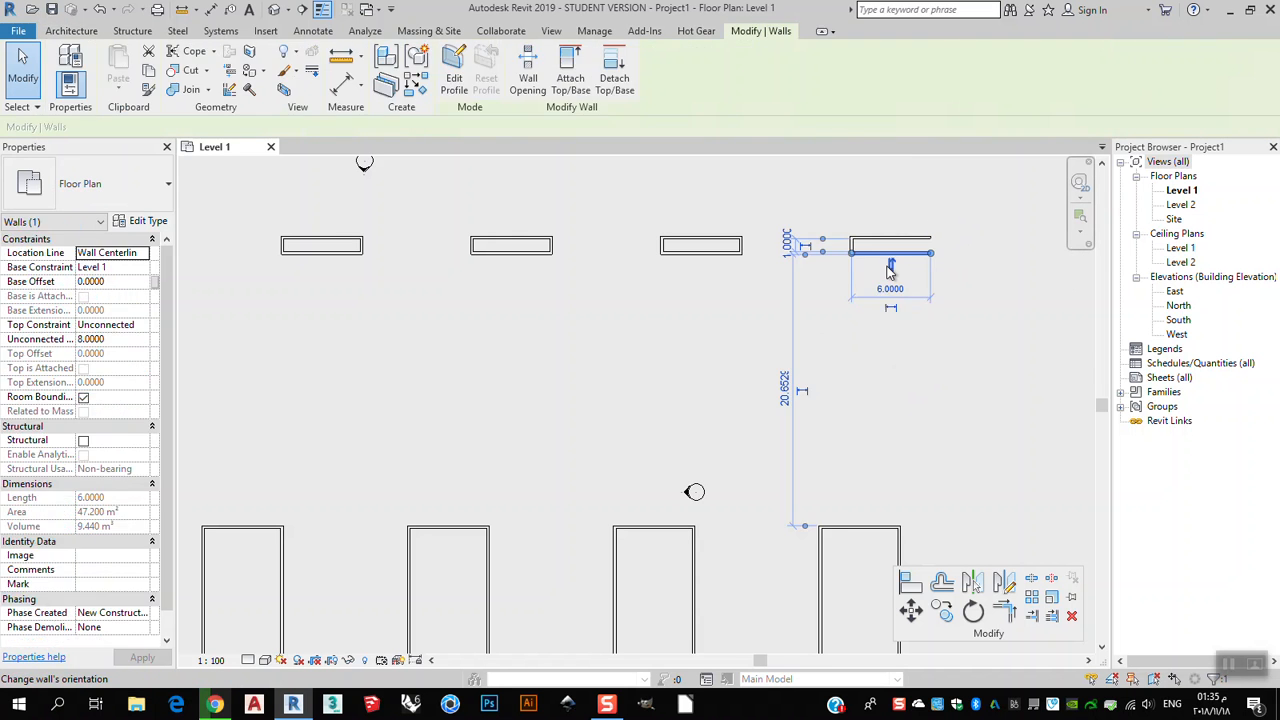
key(Delete)
drag(955, 206, 829, 260)
key(Delete)
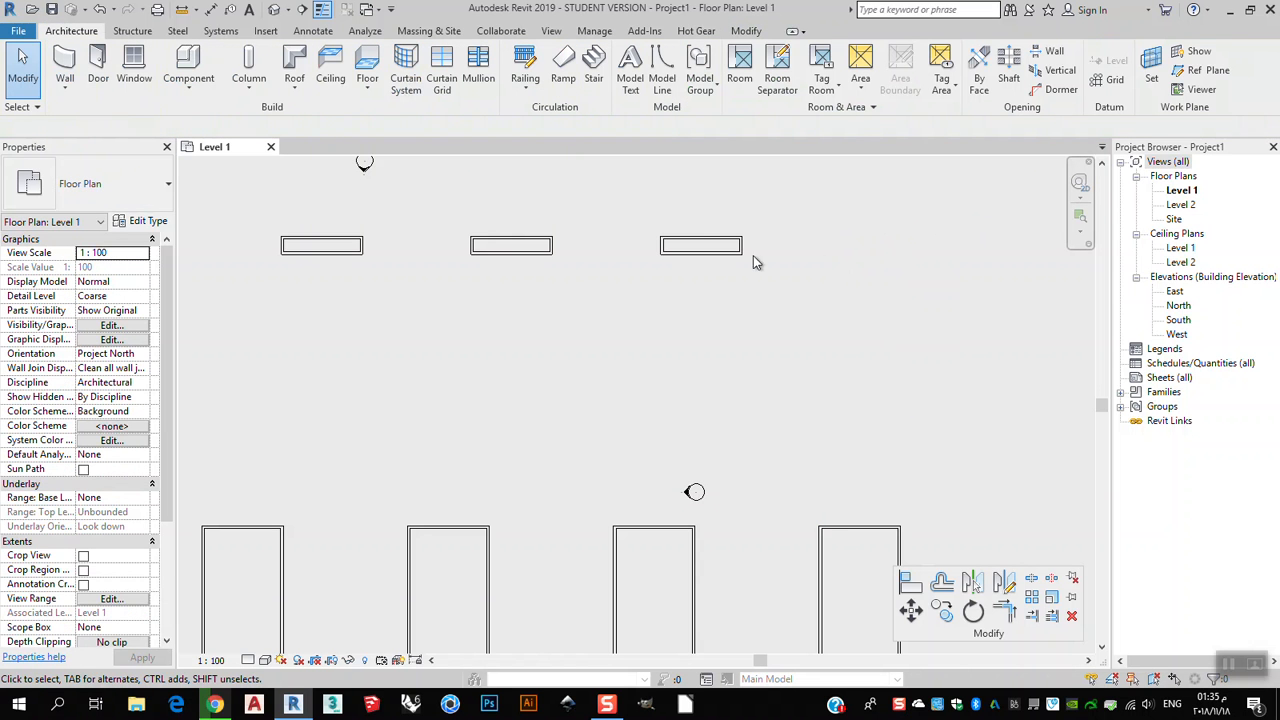
Inspect the remaining upper array copies by selecting each one in turn.
middle_drag(743, 340, 869, 335)
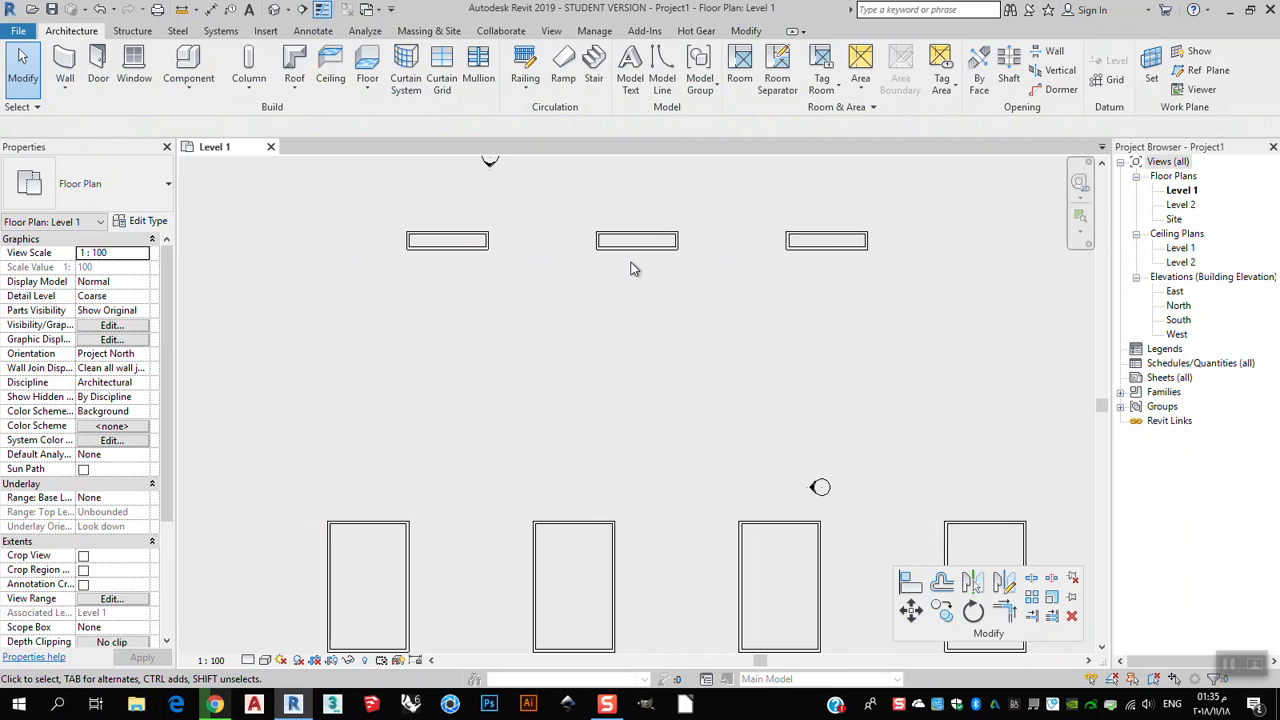
middle_drag(630, 268, 672, 291)
click(668, 271)
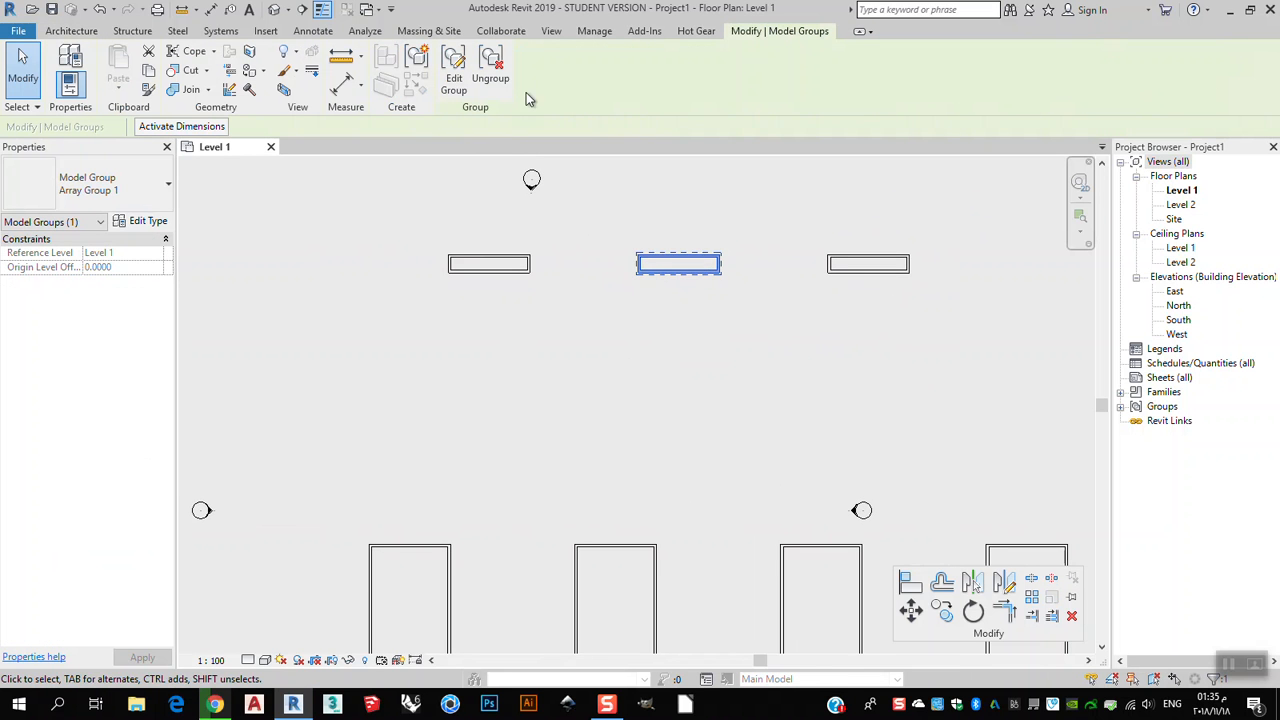
middle_drag(938, 297, 828, 275)
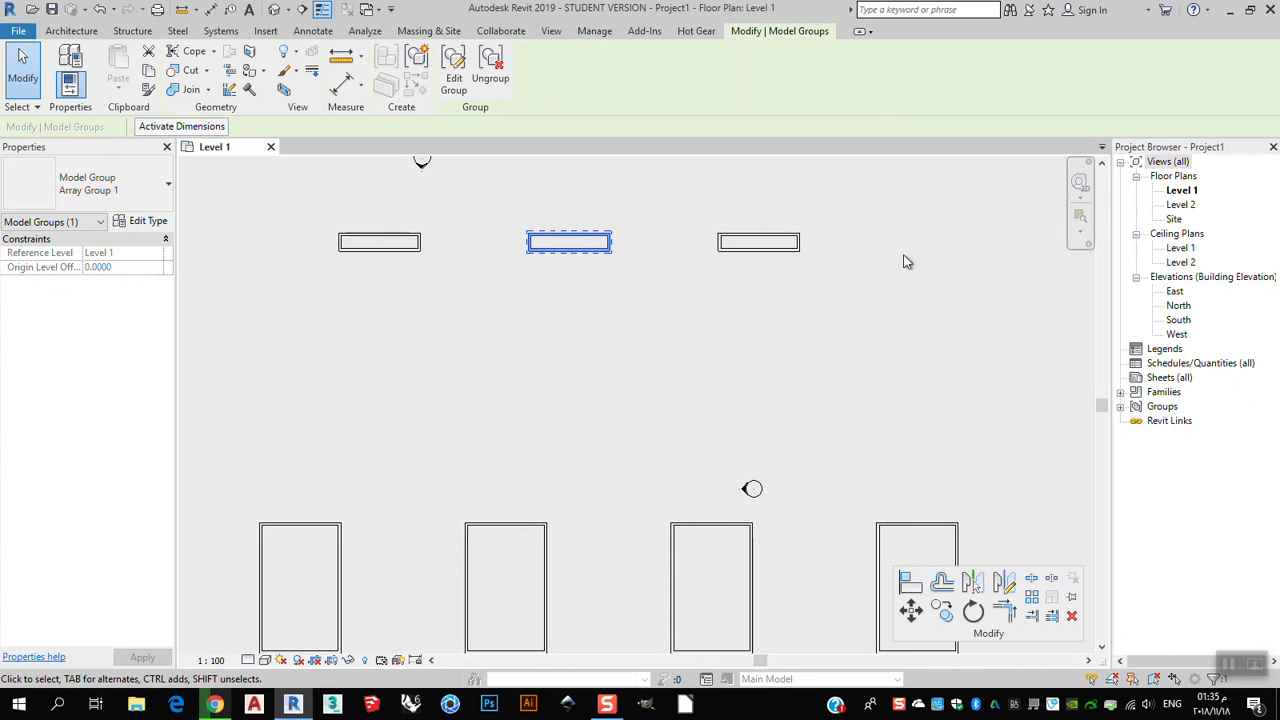
click(957, 262)
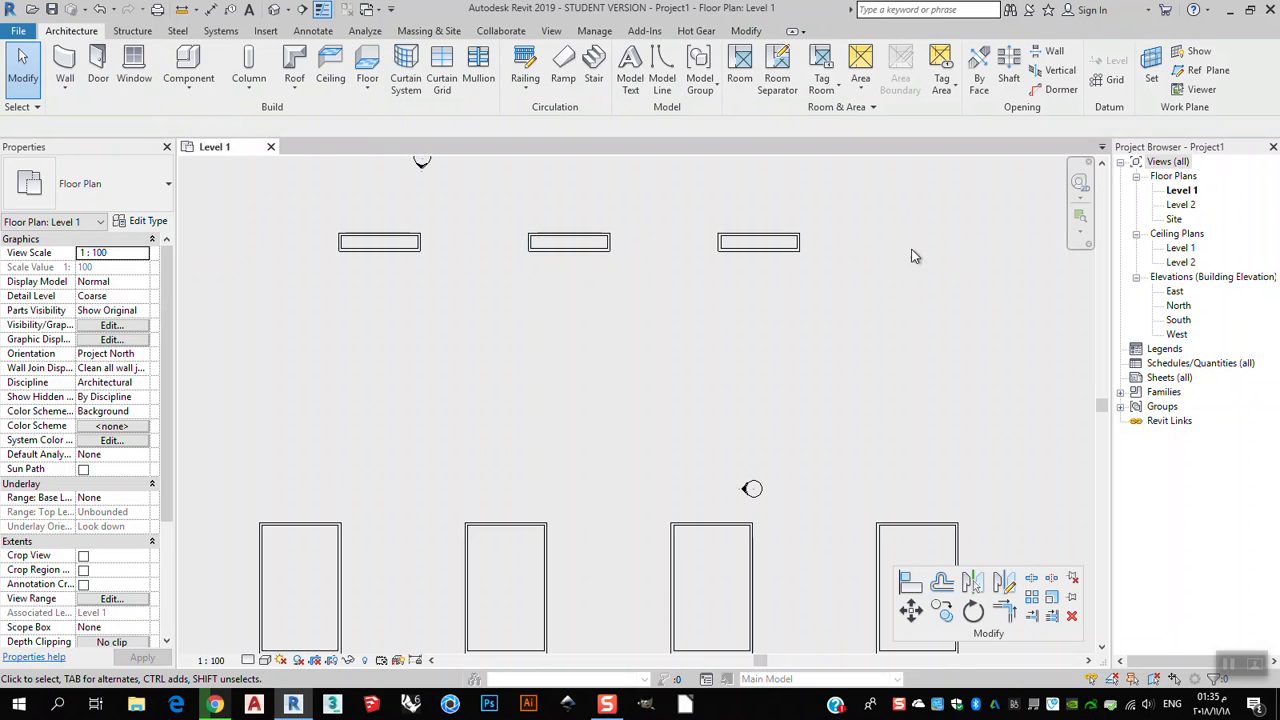
middle_drag(740, 262, 853, 290)
click(878, 279)
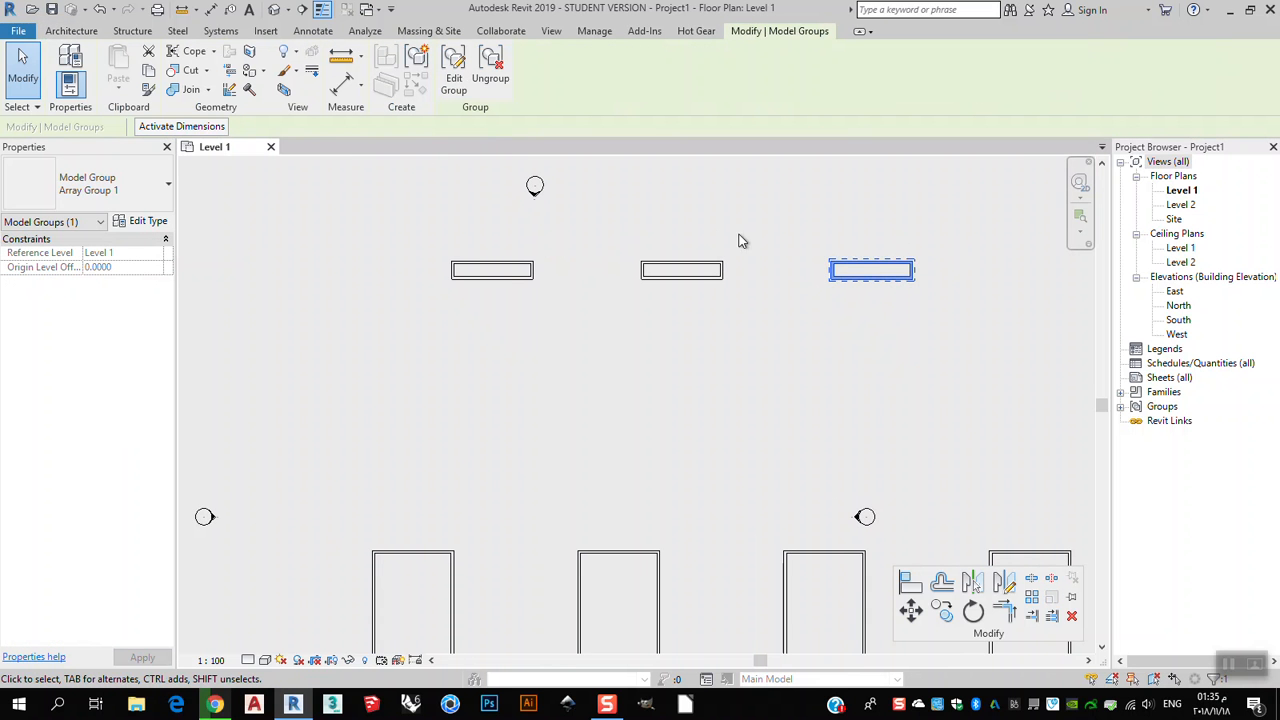
click(716, 277)
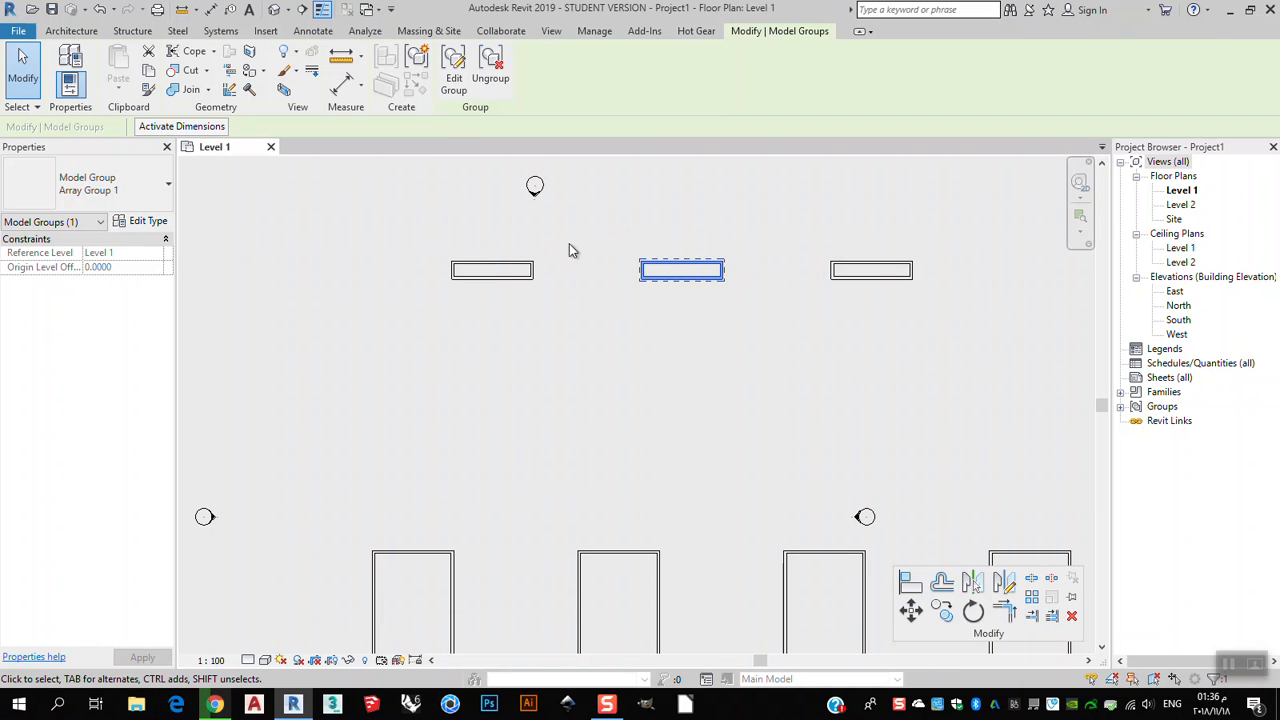
click(315, 221)
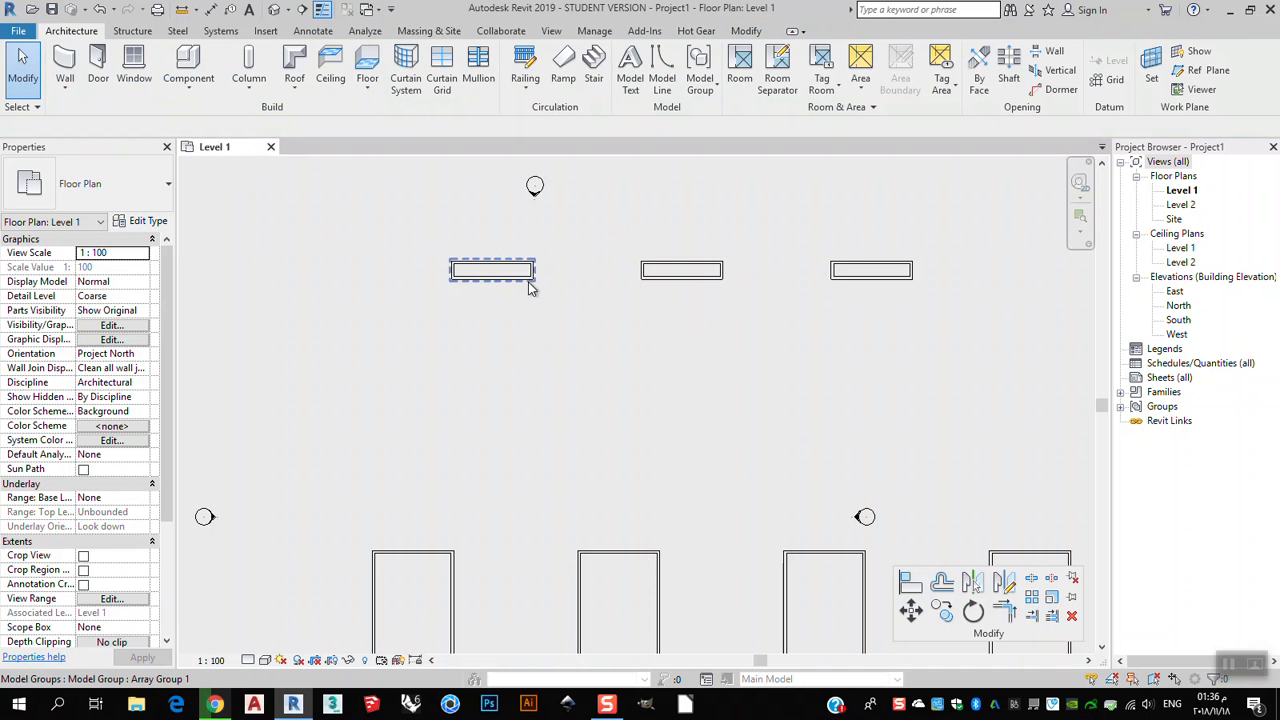
click(848, 270)
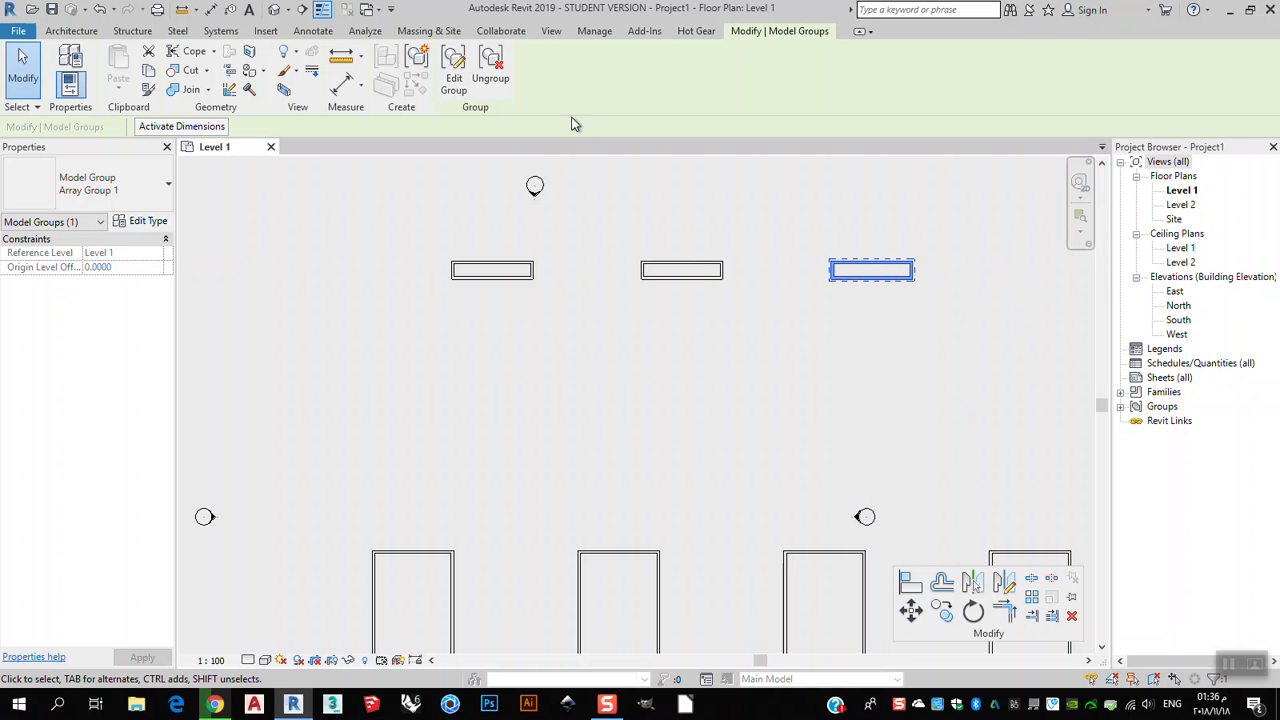
click(750, 350)
click(720, 278)
click(862, 277)
click(494, 277)
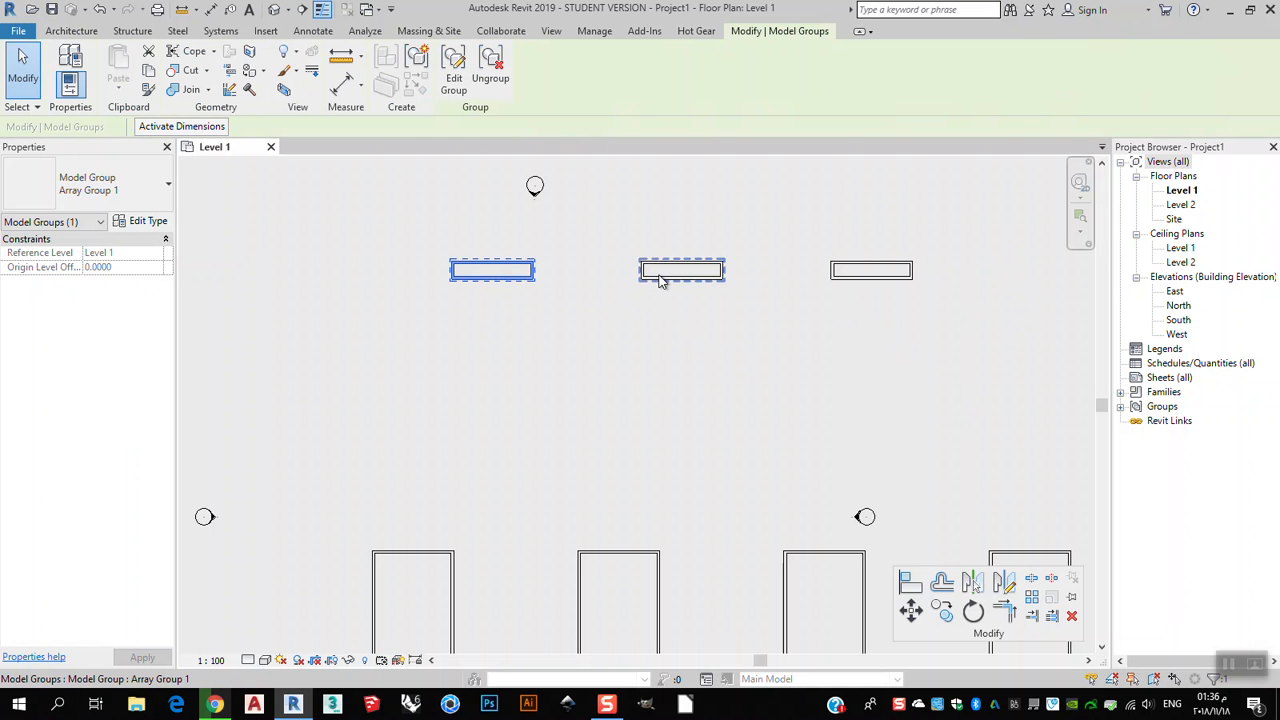
click(672, 292)
Edit the upper array group and drag the rectangle's bottom wall down to make it about 7 units tall, then finish.
click(700, 277)
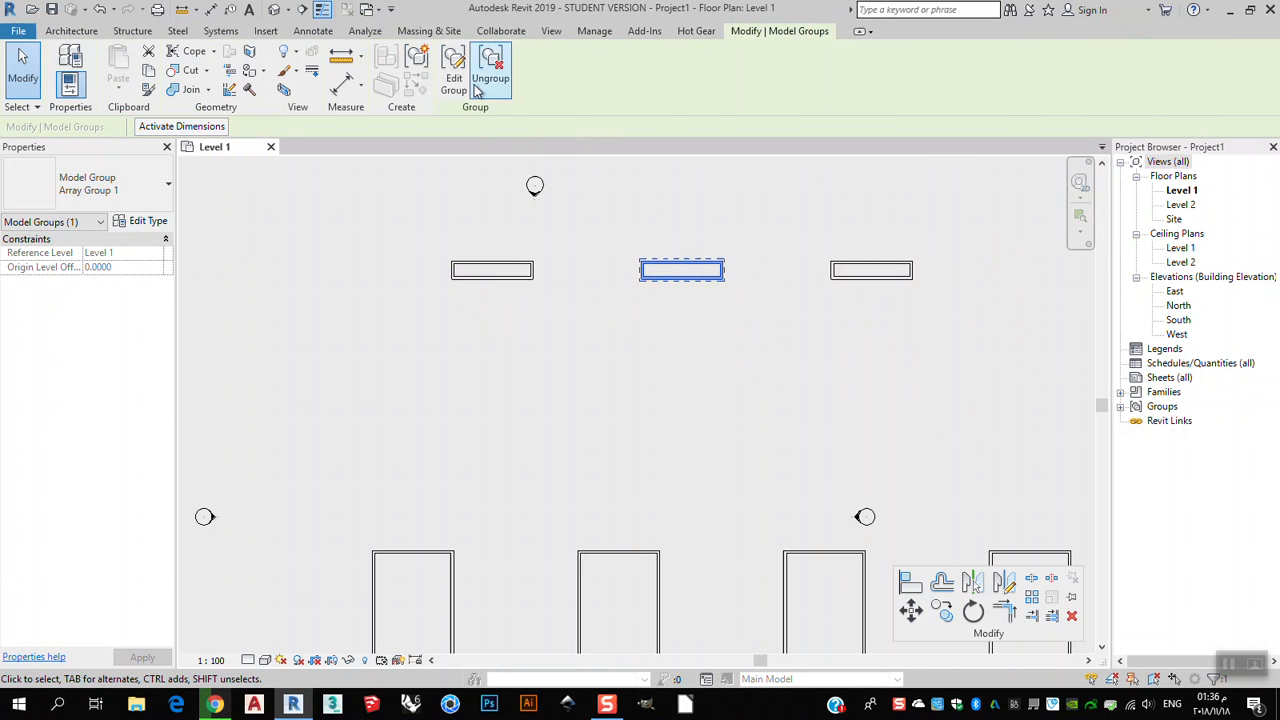
click(455, 80)
click(697, 277)
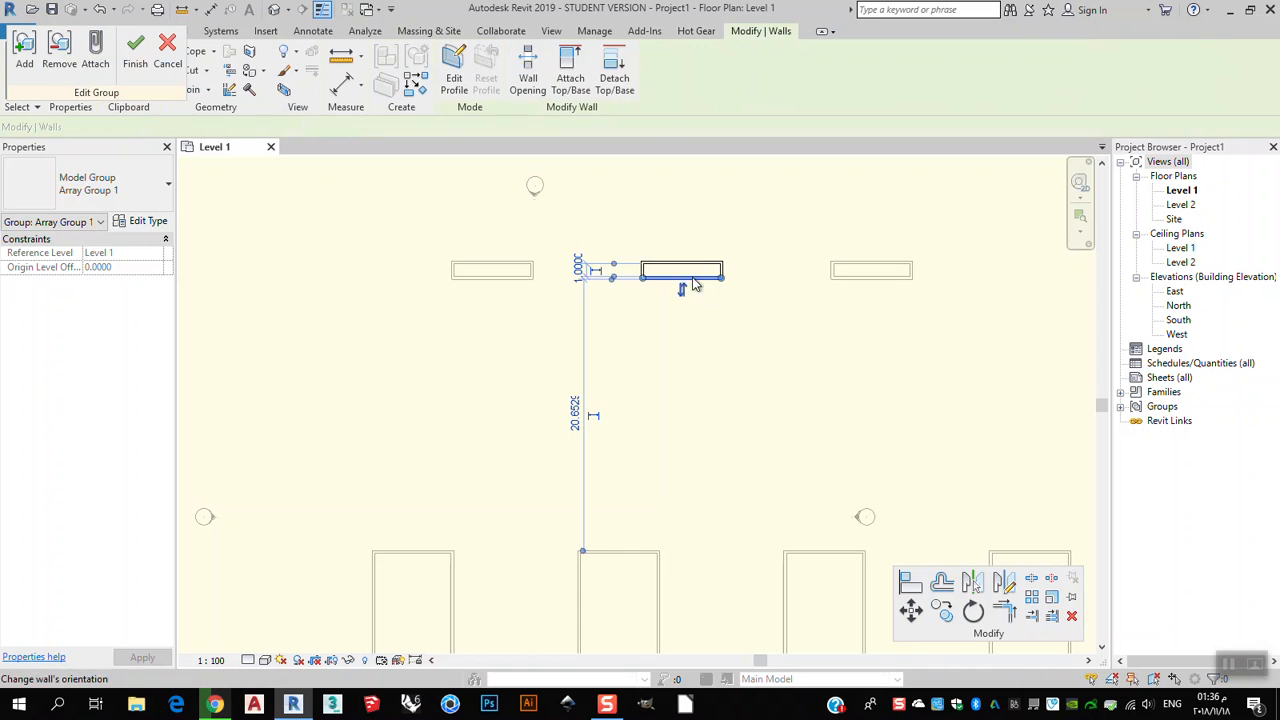
drag(697, 277, 703, 354)
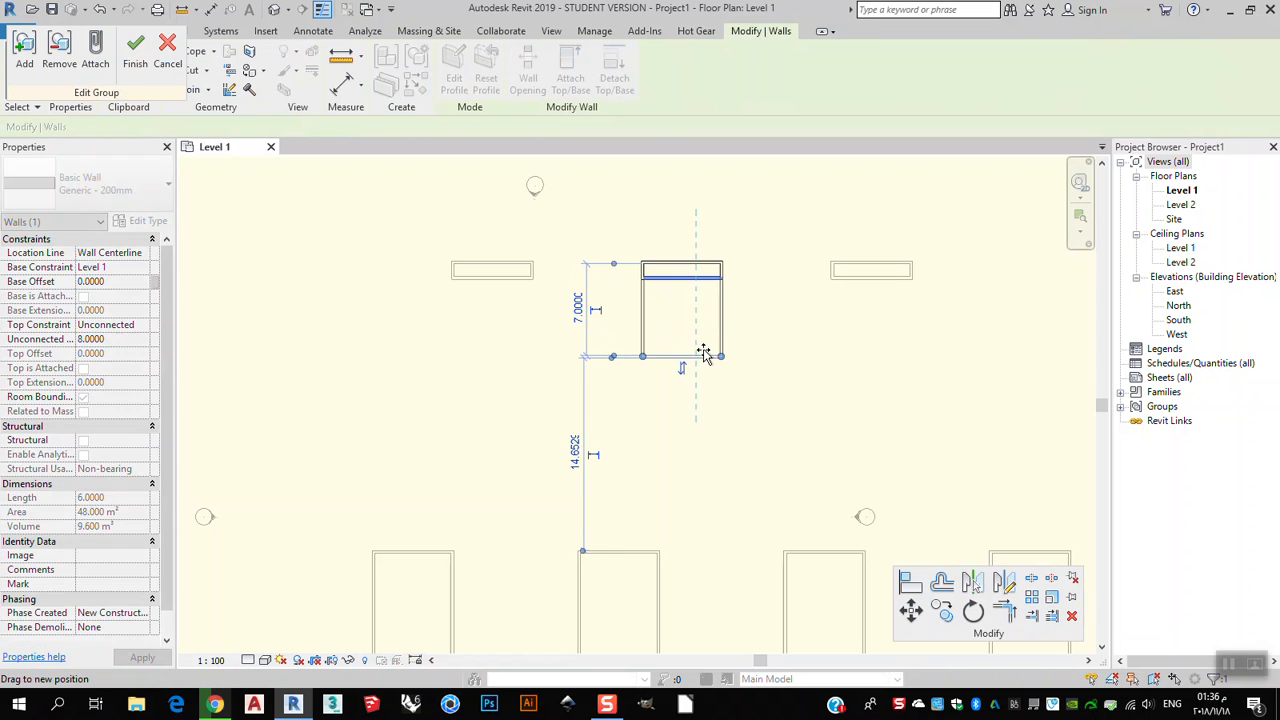
click(140, 60)
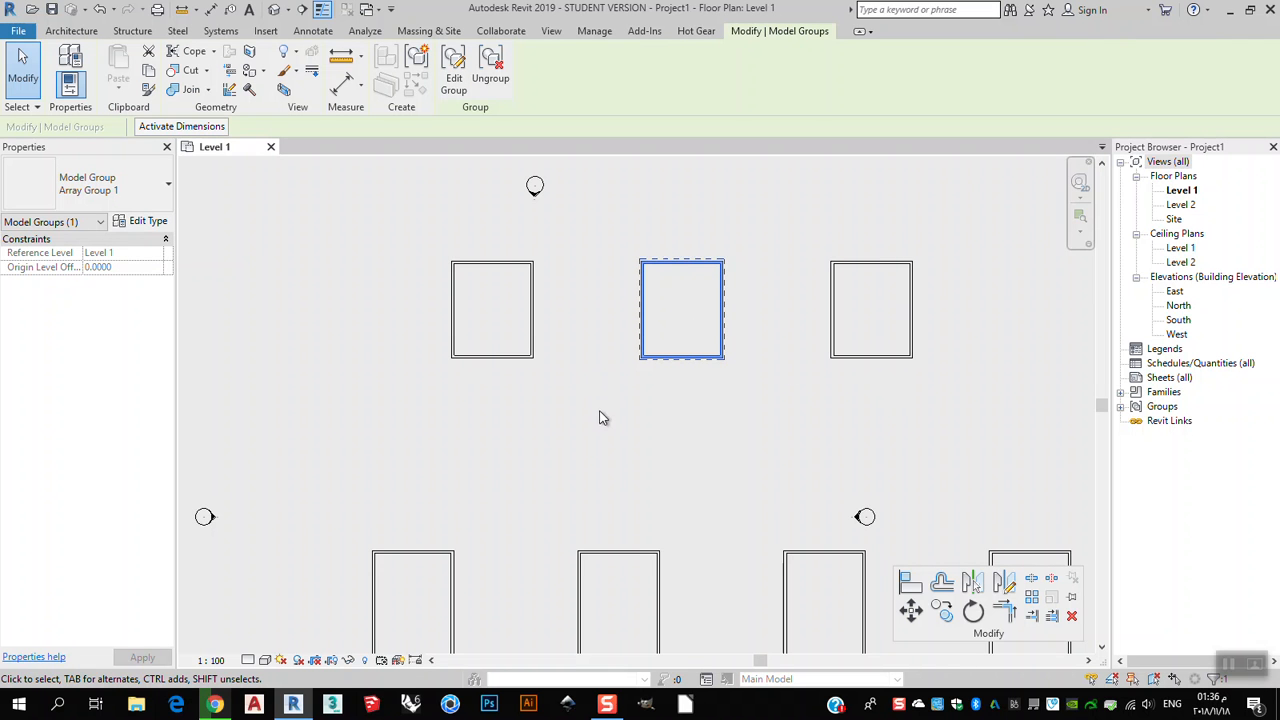
Drag the three upper array copies apart to scattered positions in the plan.
click(724, 414)
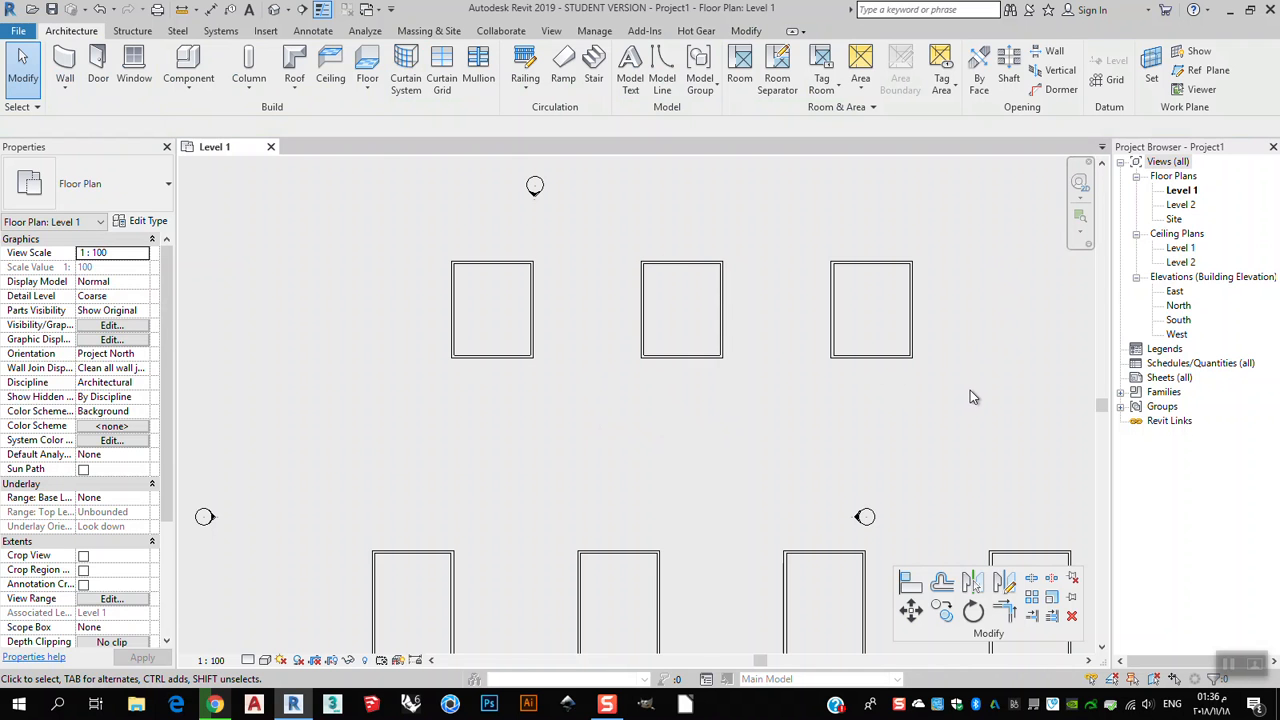
scroll(869, 377, down, 1)
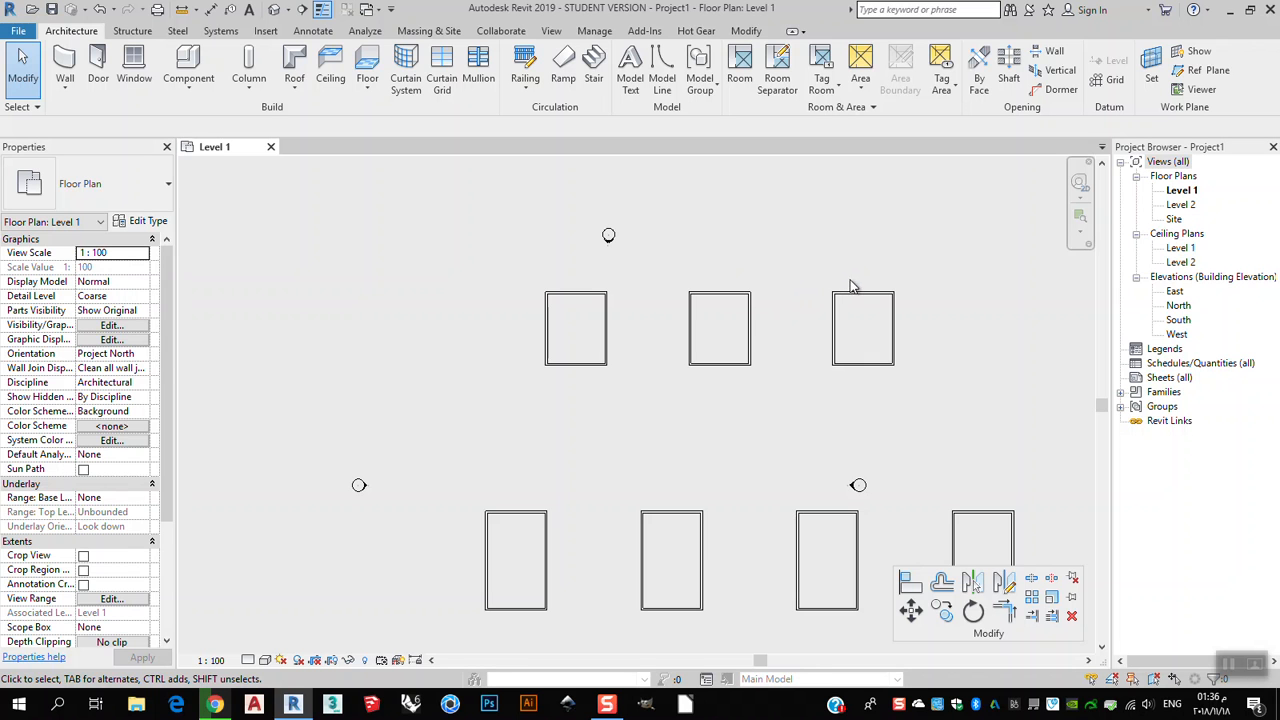
click(894, 346)
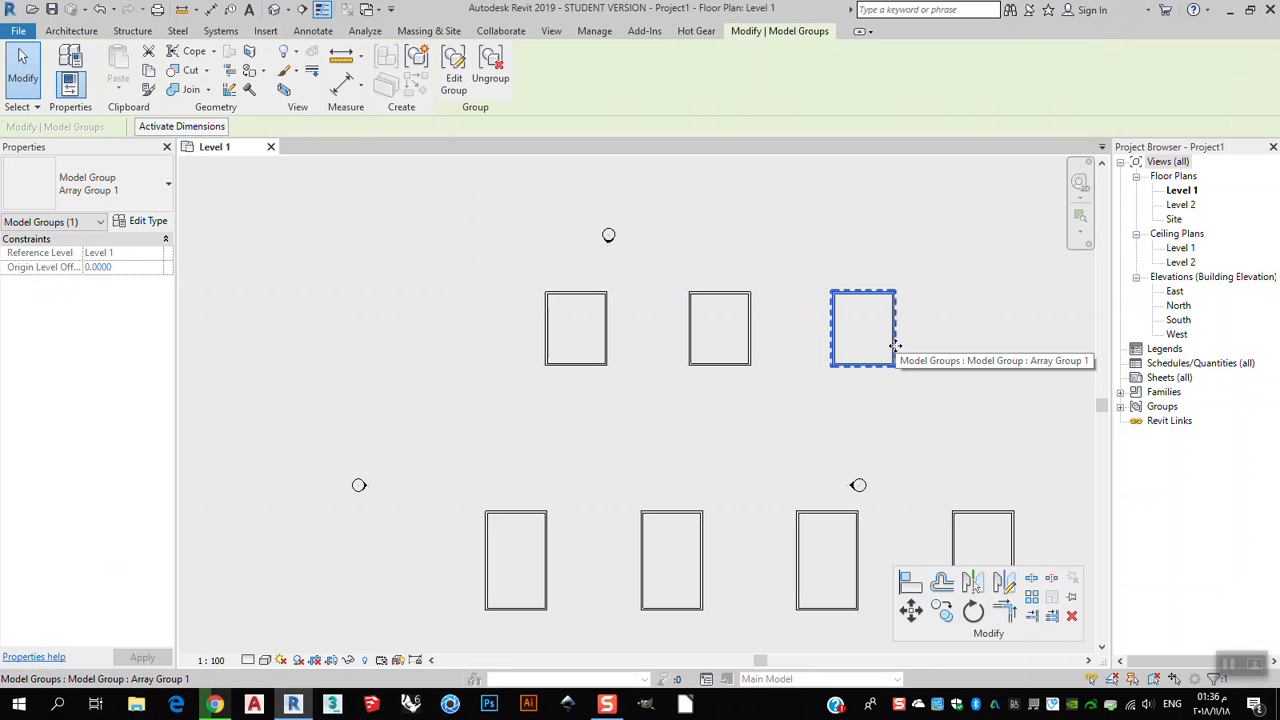
drag(894, 341, 969, 222)
drag(740, 362, 757, 474)
click(606, 366)
drag(606, 366, 433, 255)
scroll(691, 314, down, 2)
scroll(709, 537, up, 1)
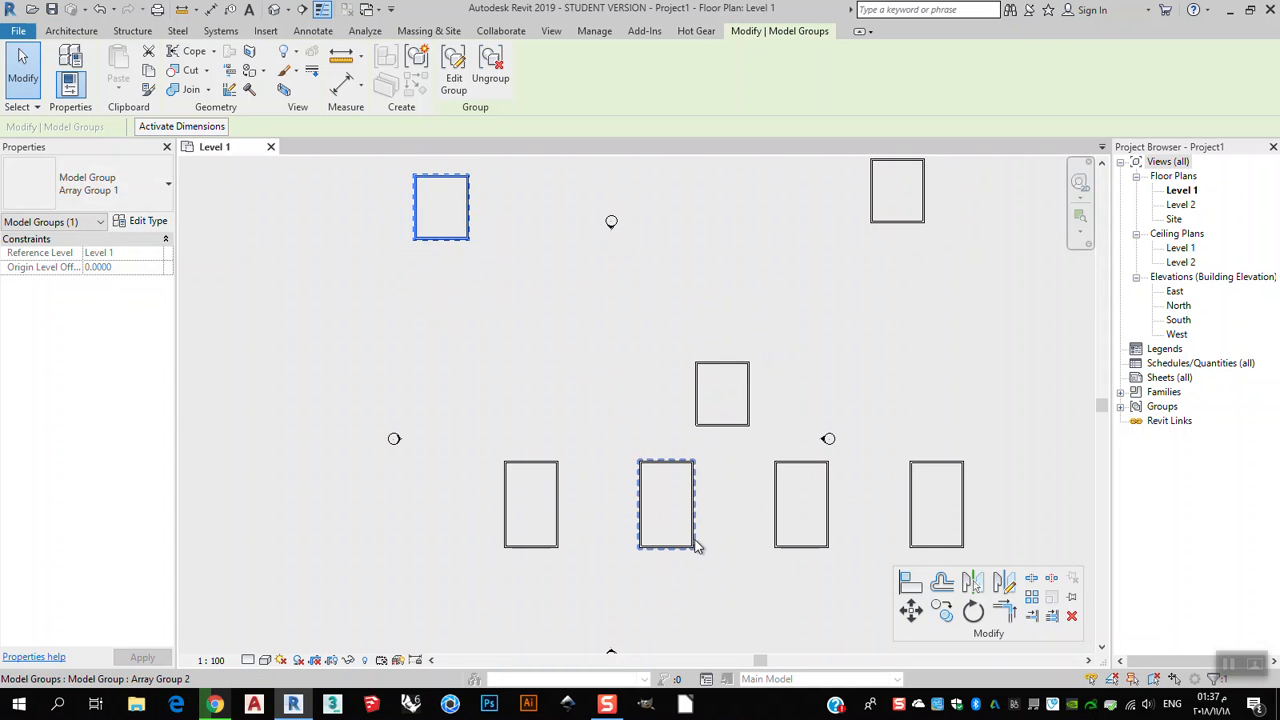
Drag the lower array's last copy up and to the right, then back into line with the row.
click(966, 522)
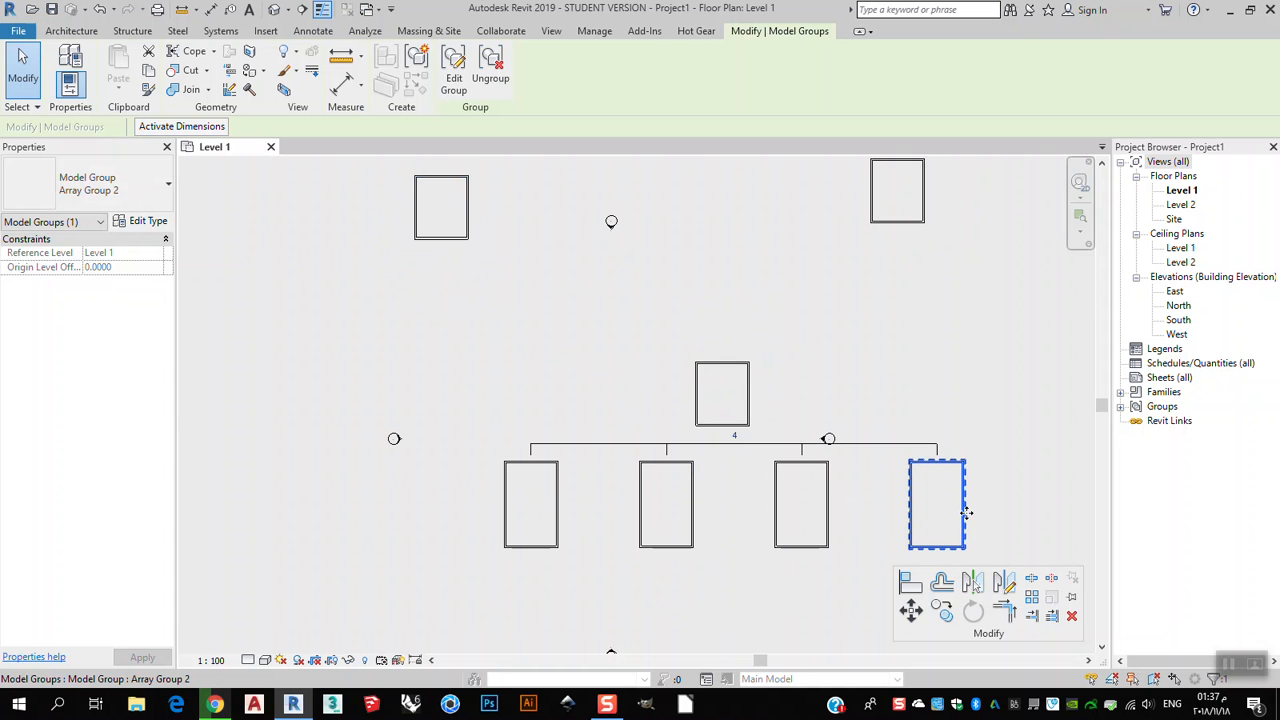
drag(975, 510, 1038, 441)
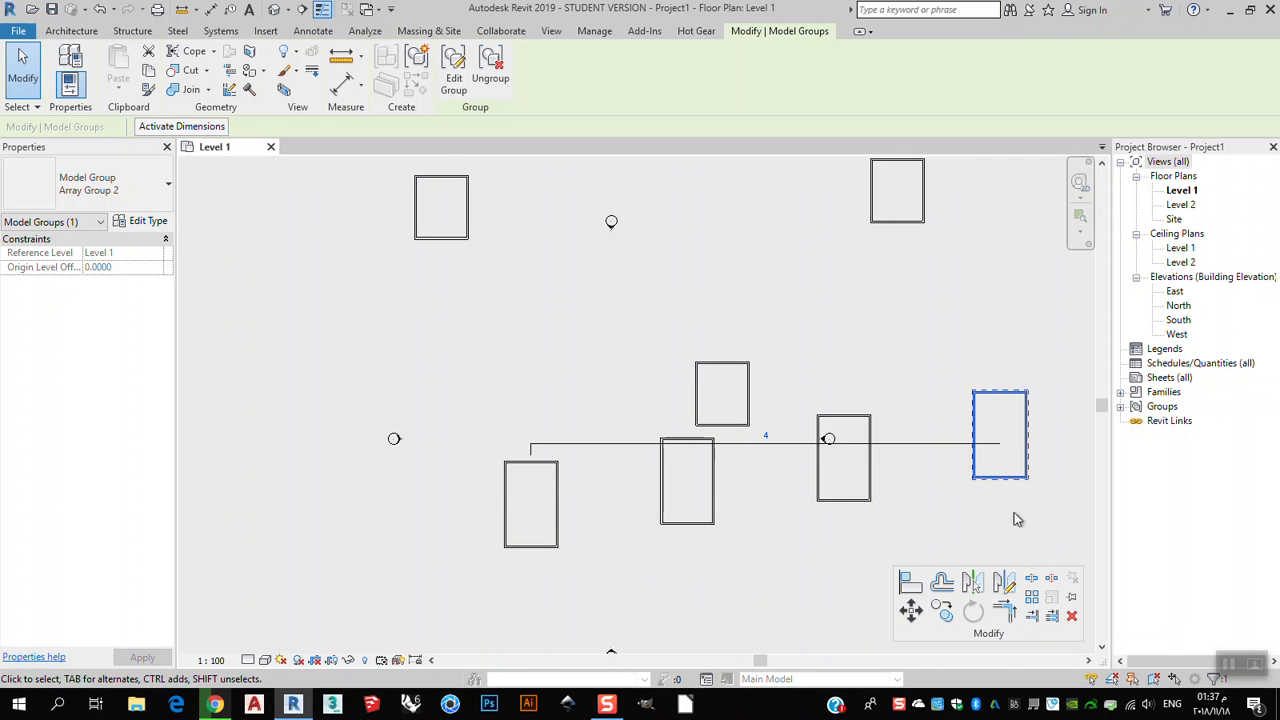
drag(1003, 491, 943, 545)
scroll(834, 350, down, 1)
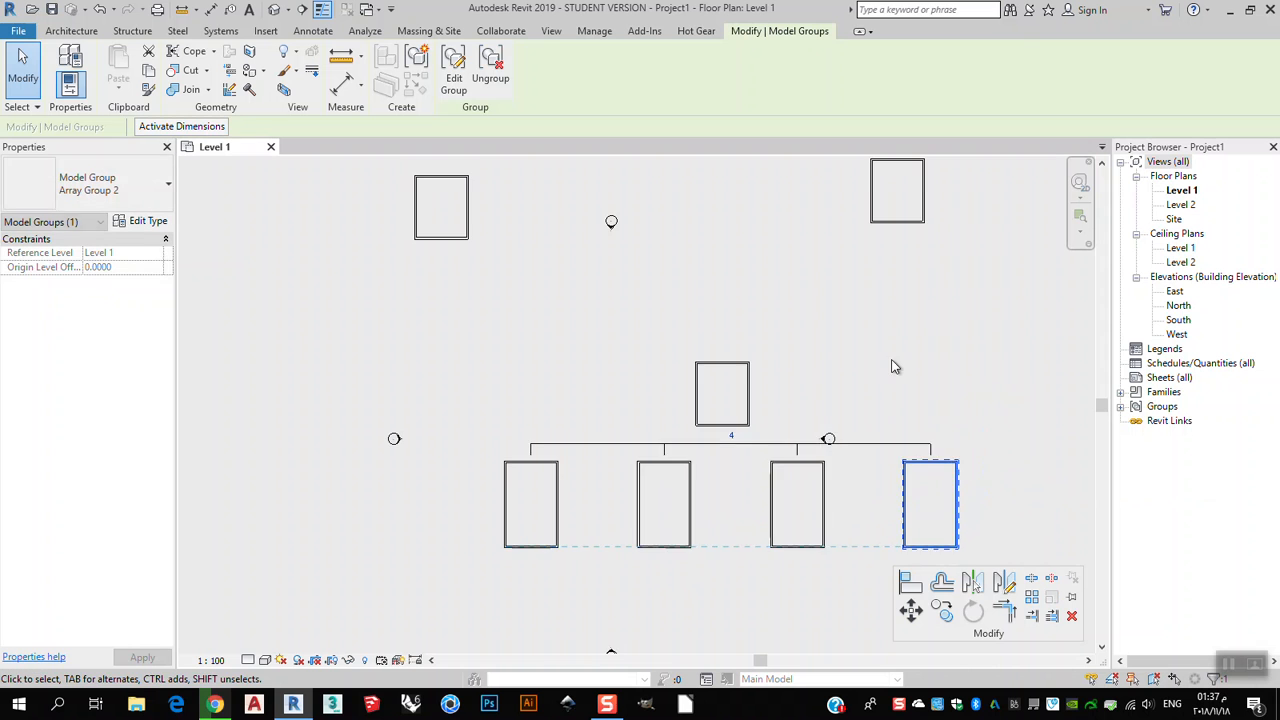
Move the middle upper array copy up in line with the other two upper copies.
scroll(760, 385, up, 1)
click(755, 372)
drag(755, 372, 755, 216)
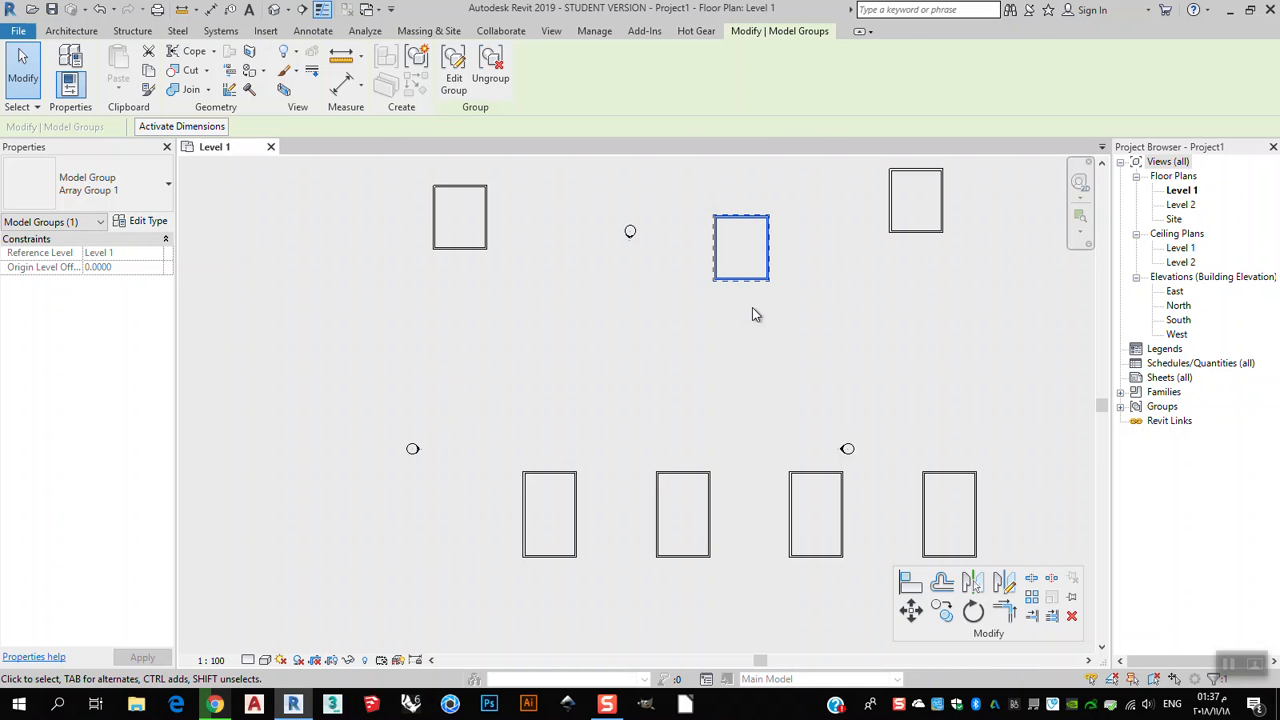
Edit the upper array group and drag the rectangle's bottom wall down to make it about 21 units tall, then finish.
click(651, 306)
click(723, 271)
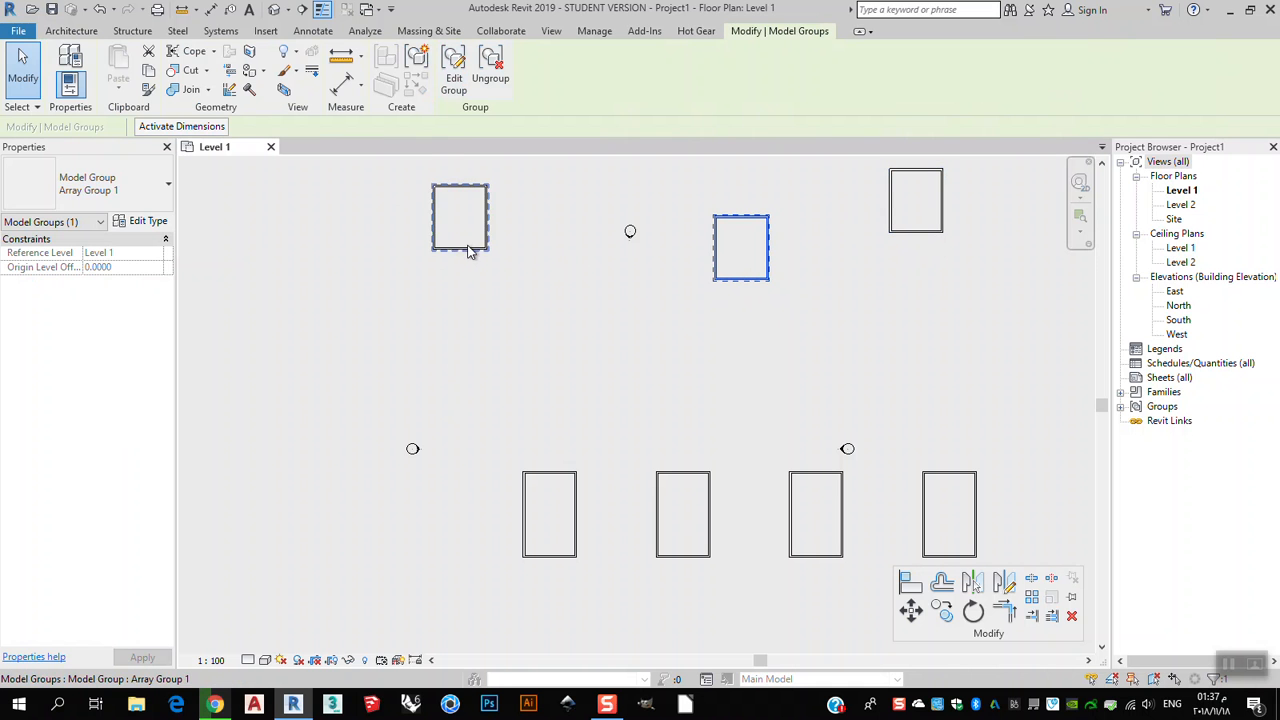
key(Escape)
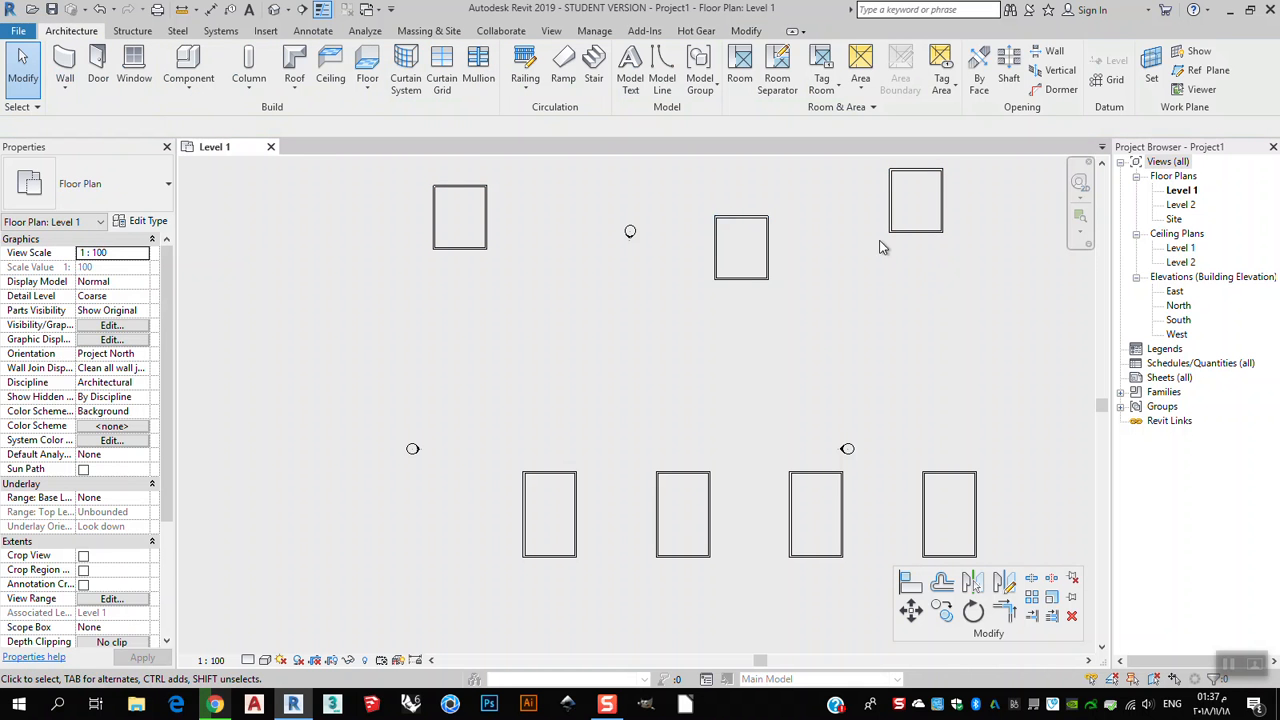
click(755, 280)
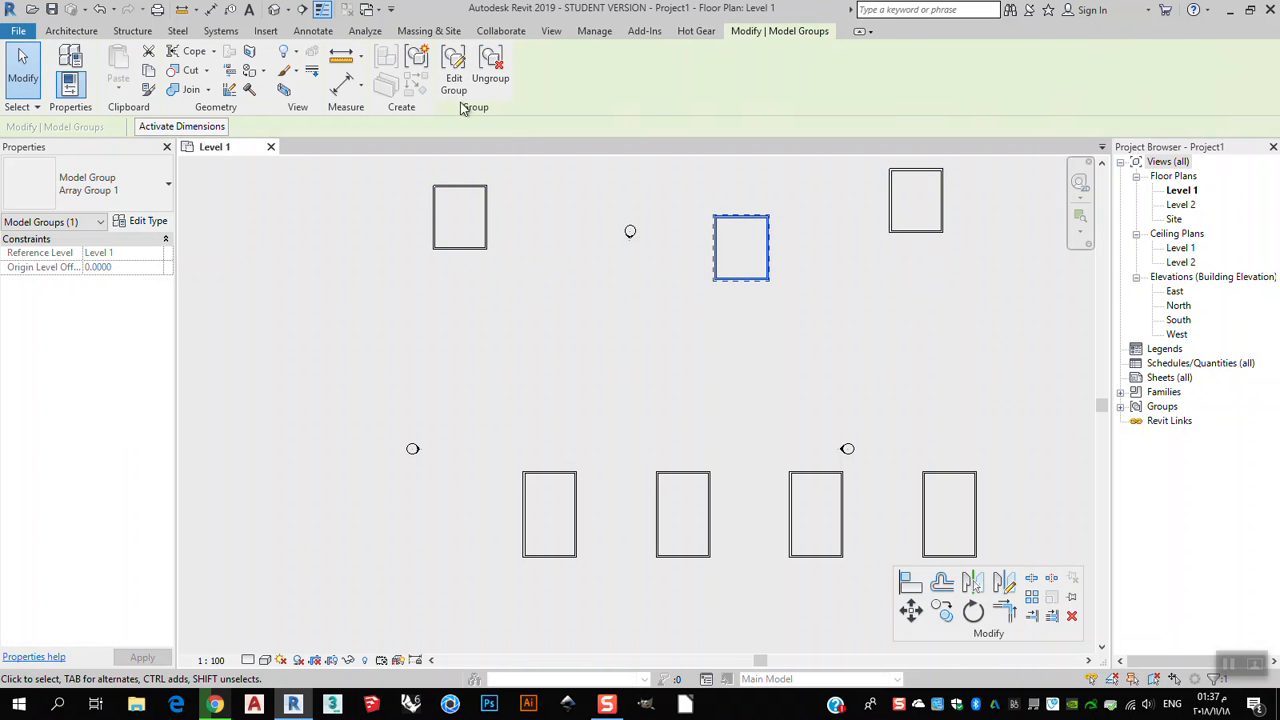
click(452, 70)
click(752, 280)
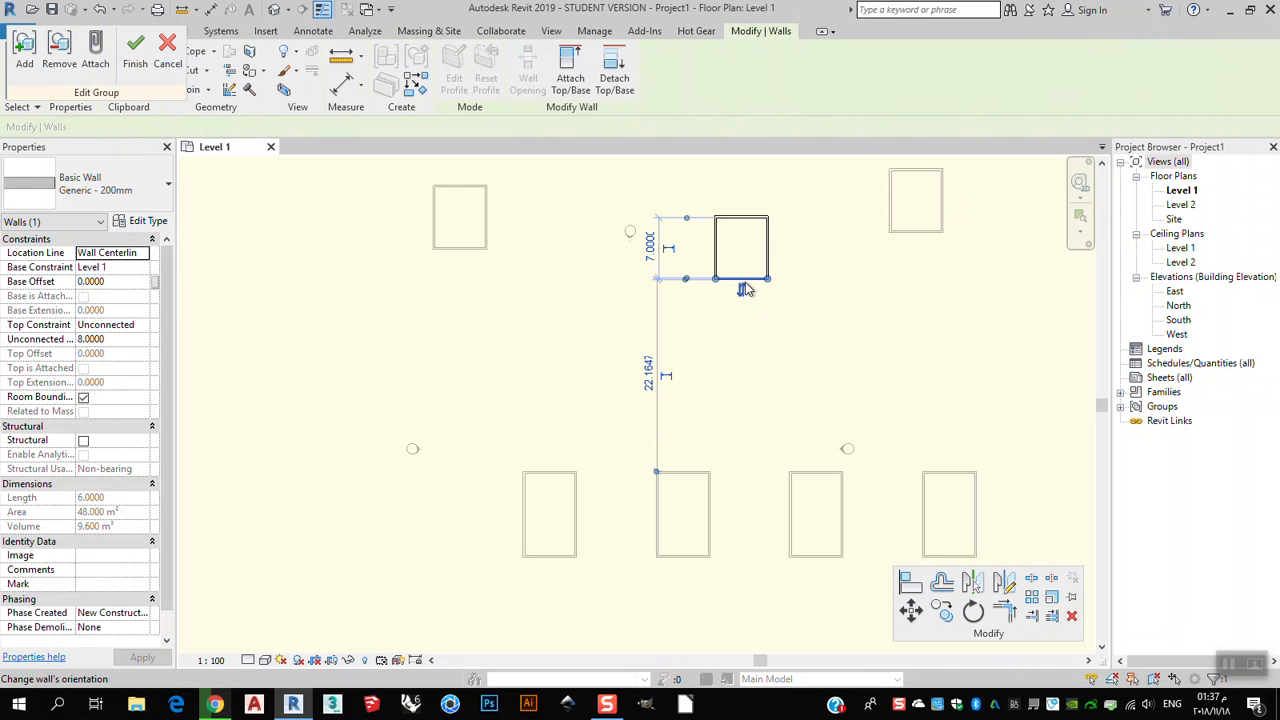
drag(752, 281, 752, 400)
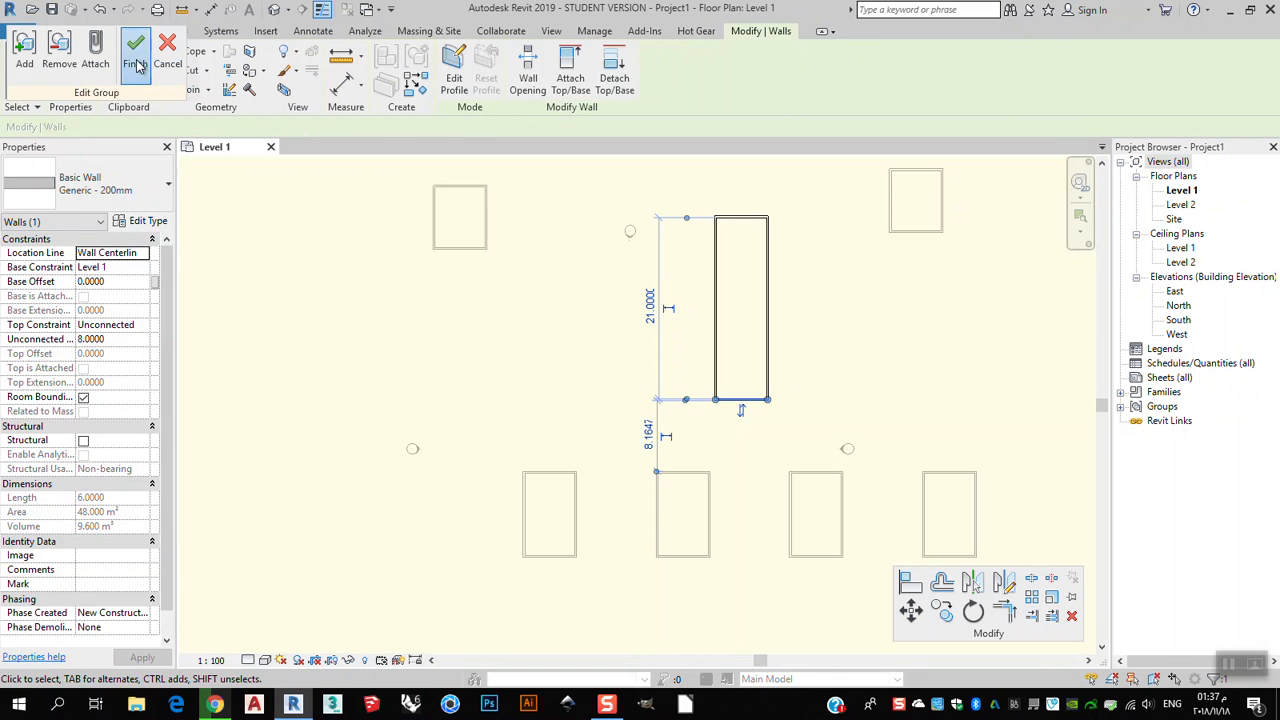
click(135, 50)
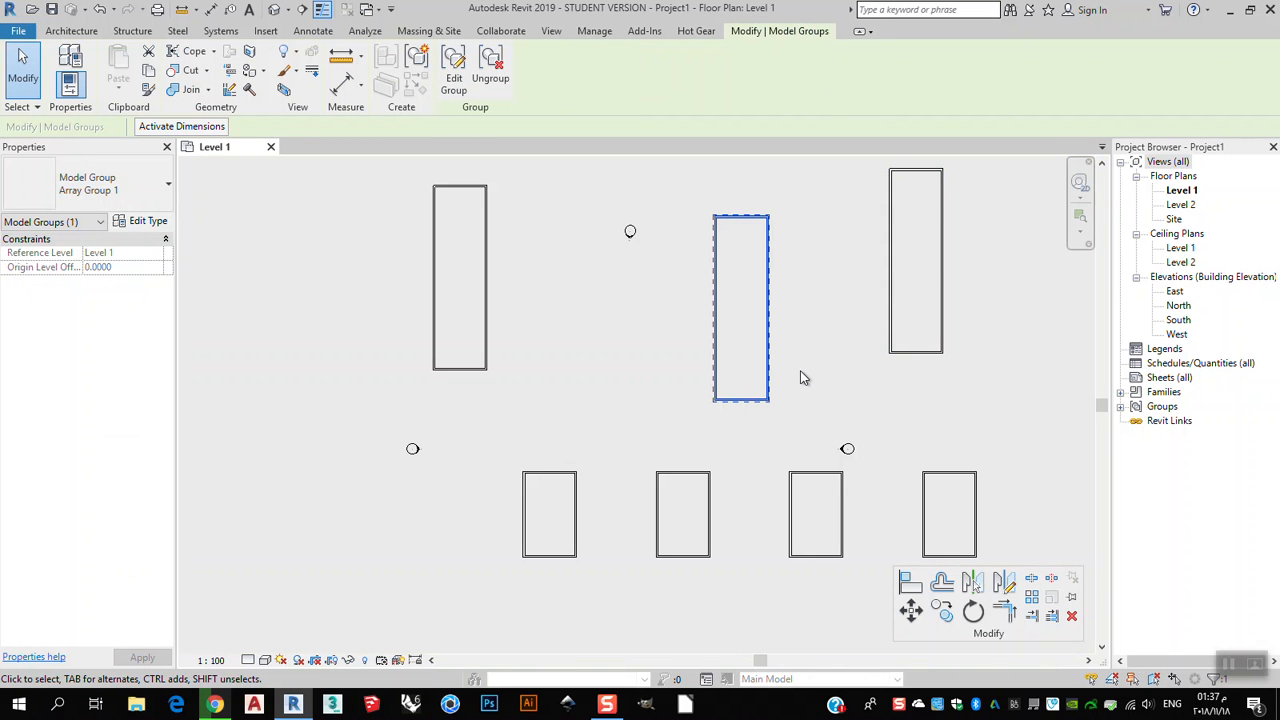
Ungroup the middle upper copy and delete its walls.
click(490, 70)
key(Delete)
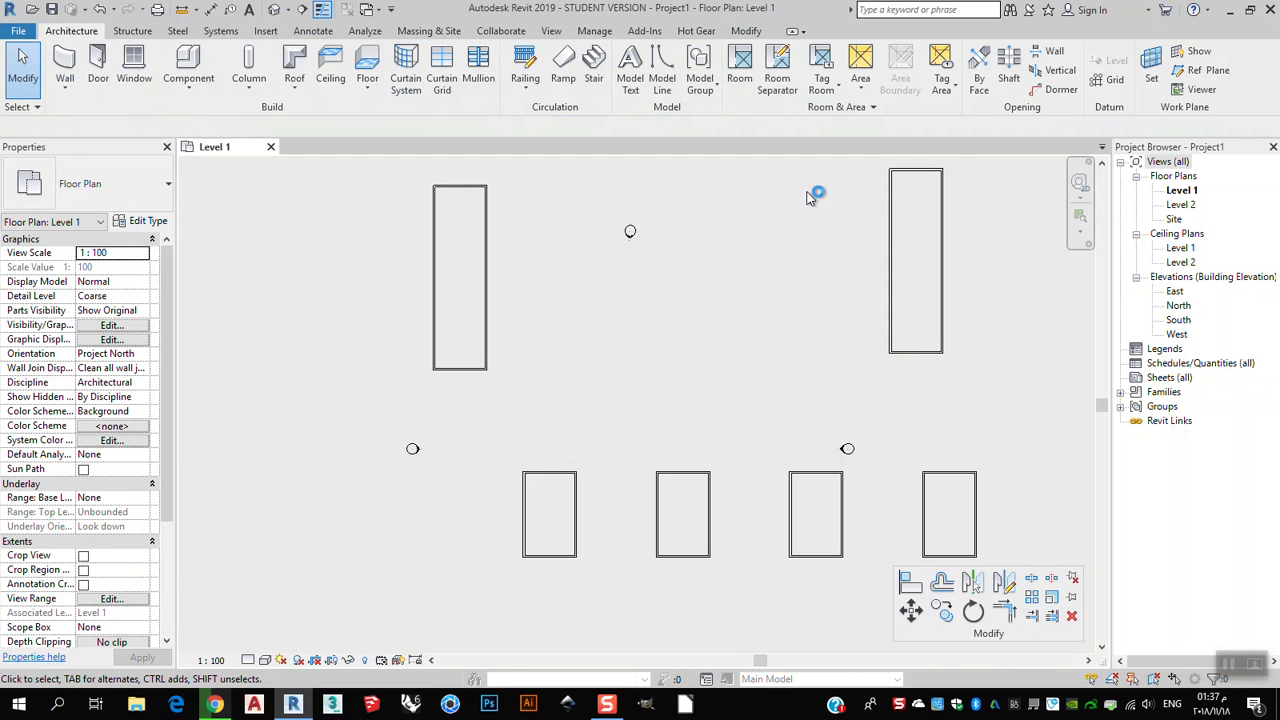
Move the right upper array copy next to the left upper copy.
click(487, 362)
click(942, 352)
drag(940, 353, 545, 356)
key(Escape)
click(534, 372)
Select both remaining upper array copies with a selection window and delete them.
scroll(603, 262, down, 3)
scroll(603, 262, up, 2)
scroll(600, 246, down, 1)
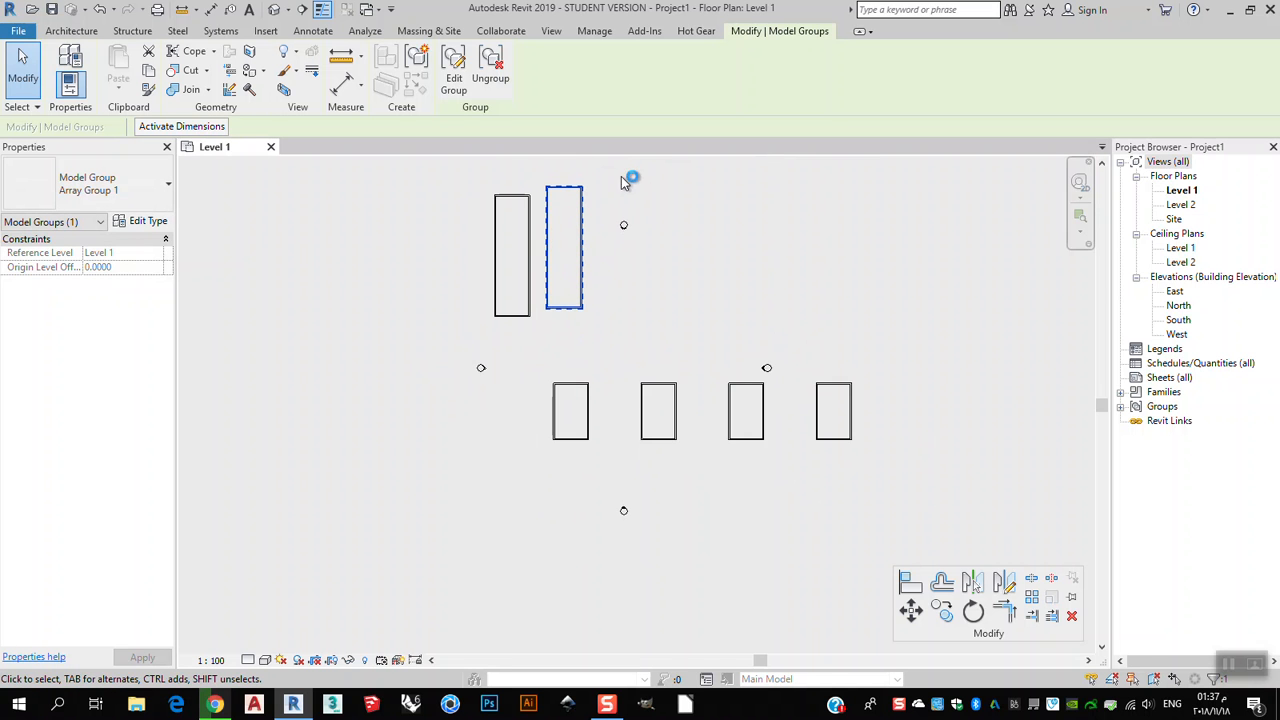
drag(603, 178, 477, 330)
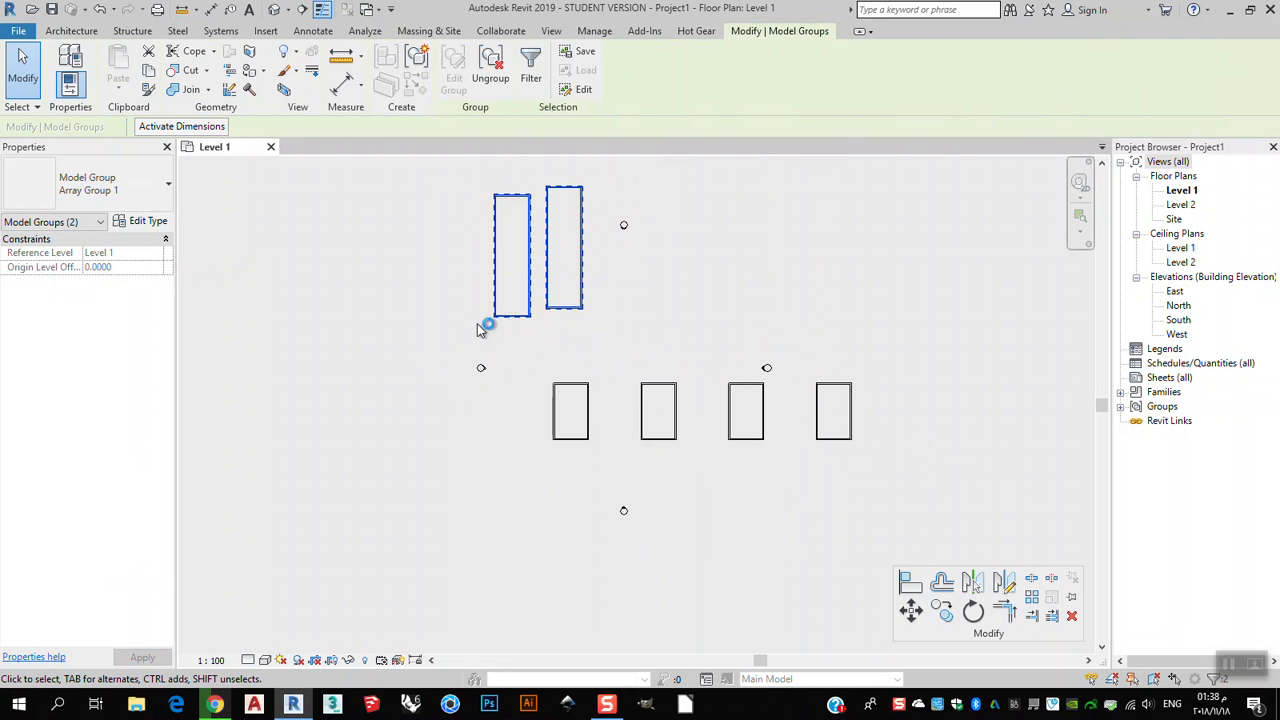
key(Delete)
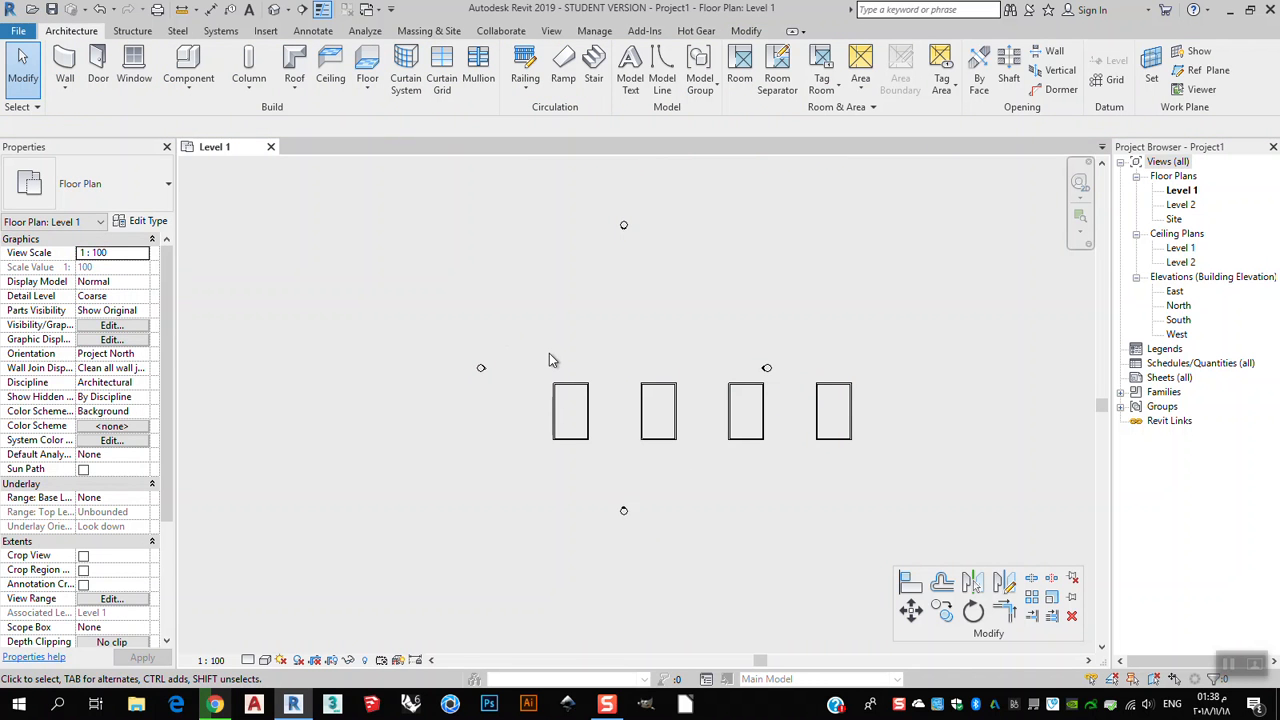
Raise the lower array's copy count step by step to 5, 6 and then 7.
middle_drag(719, 449, 671, 421)
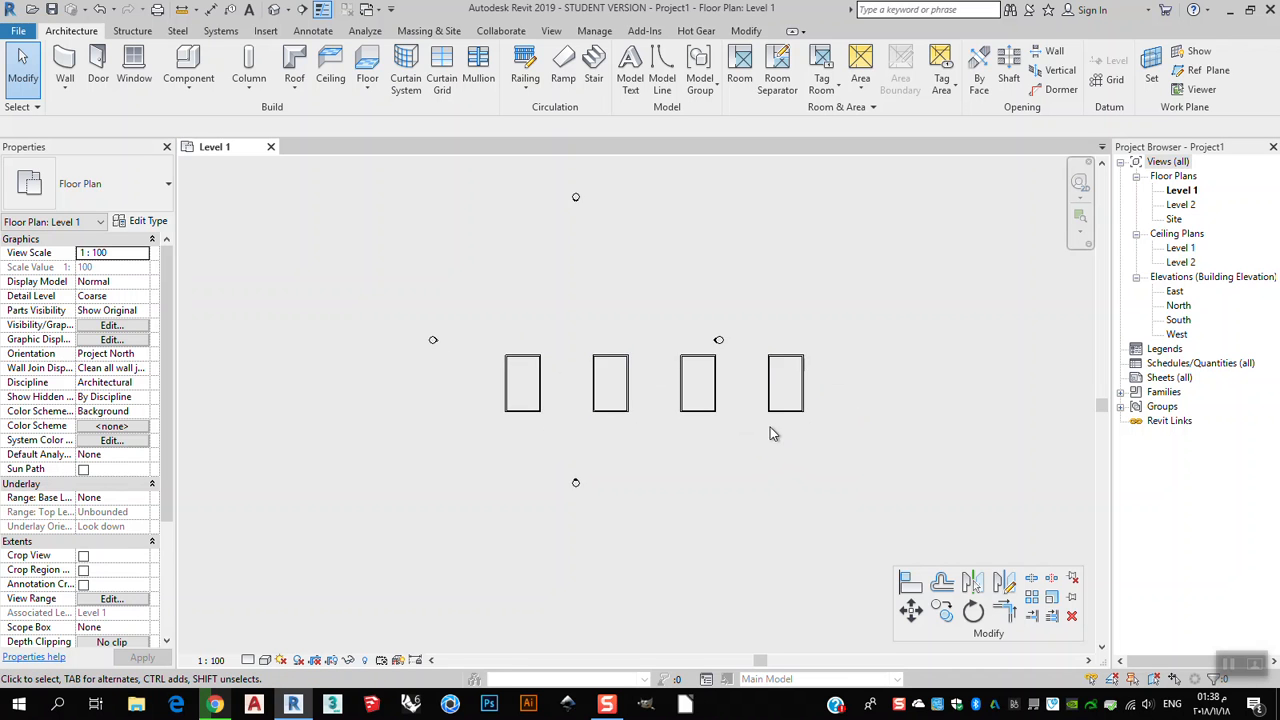
scroll(729, 424, up, 2)
scroll(790, 400, up, 1)
click(835, 418)
click(591, 281)
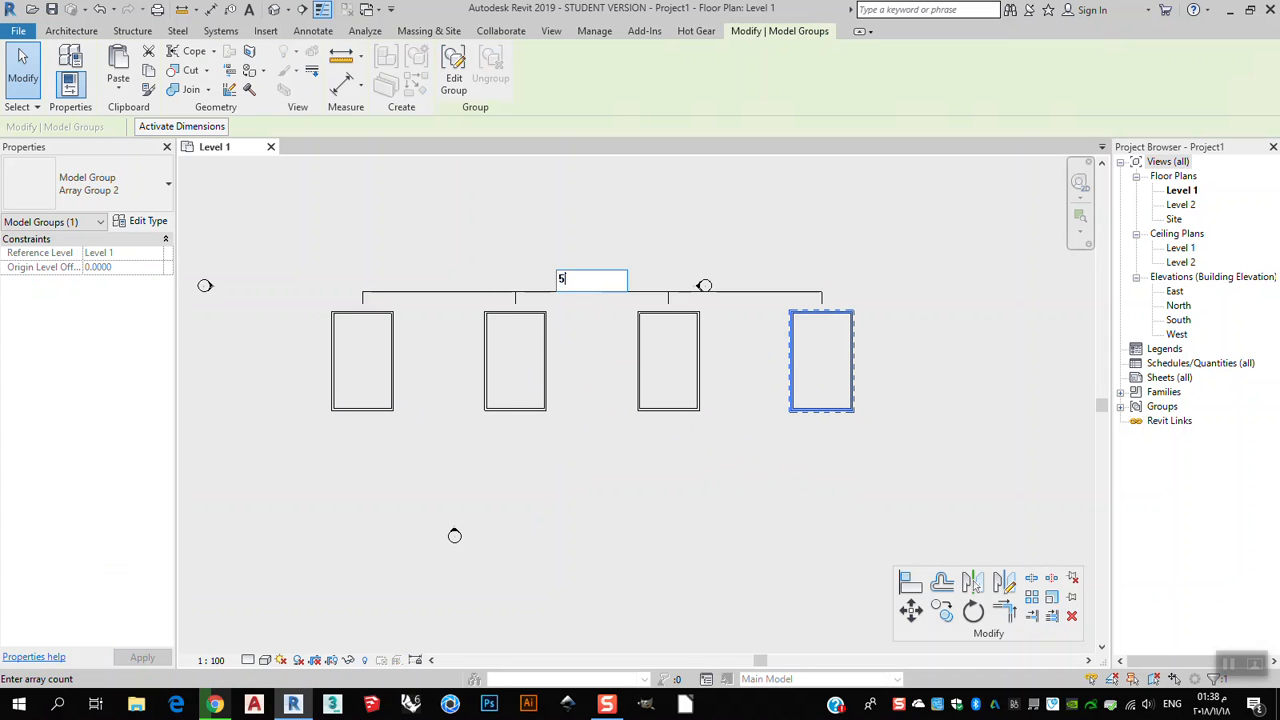
key(Return)
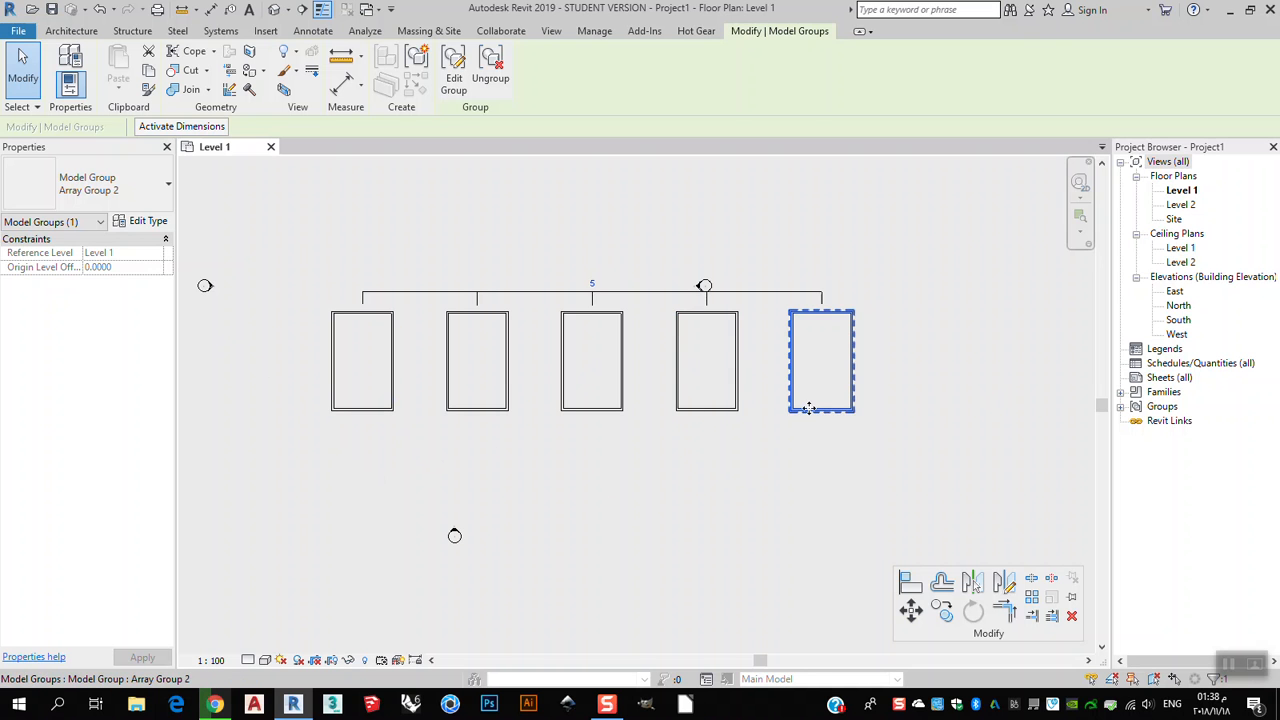
click(592, 284)
text(6)
key(Return)
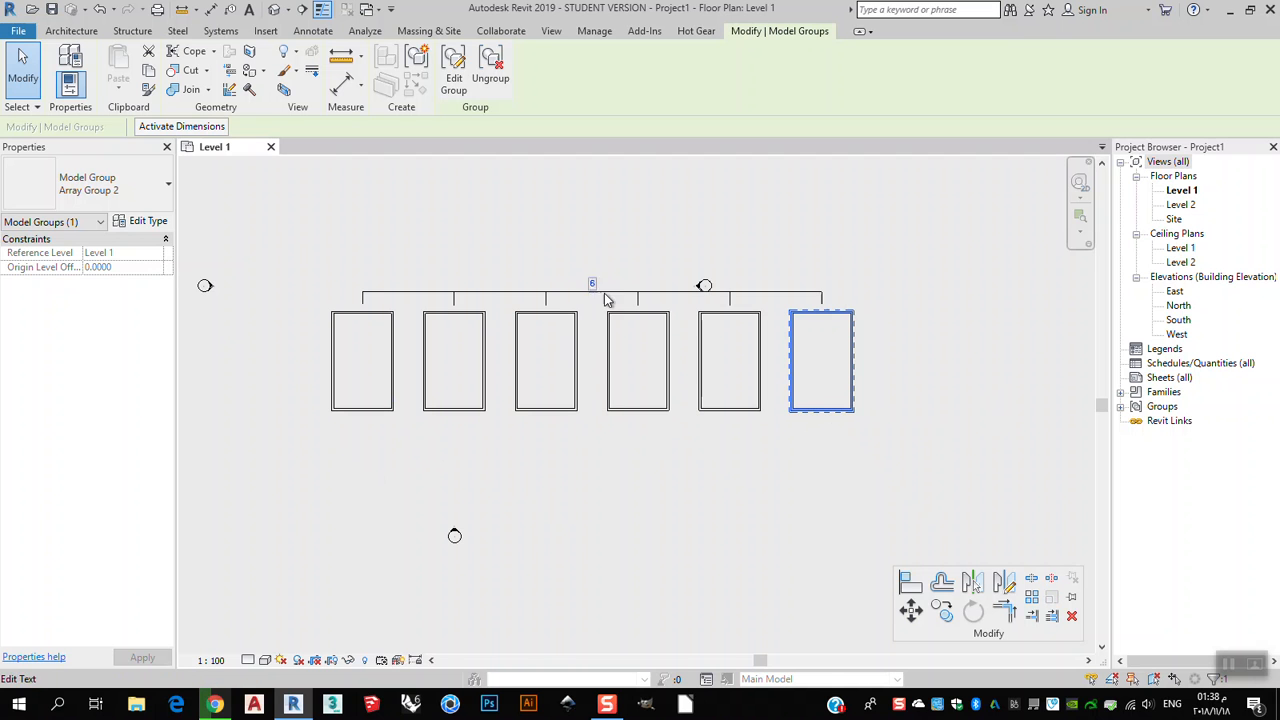
click(601, 284)
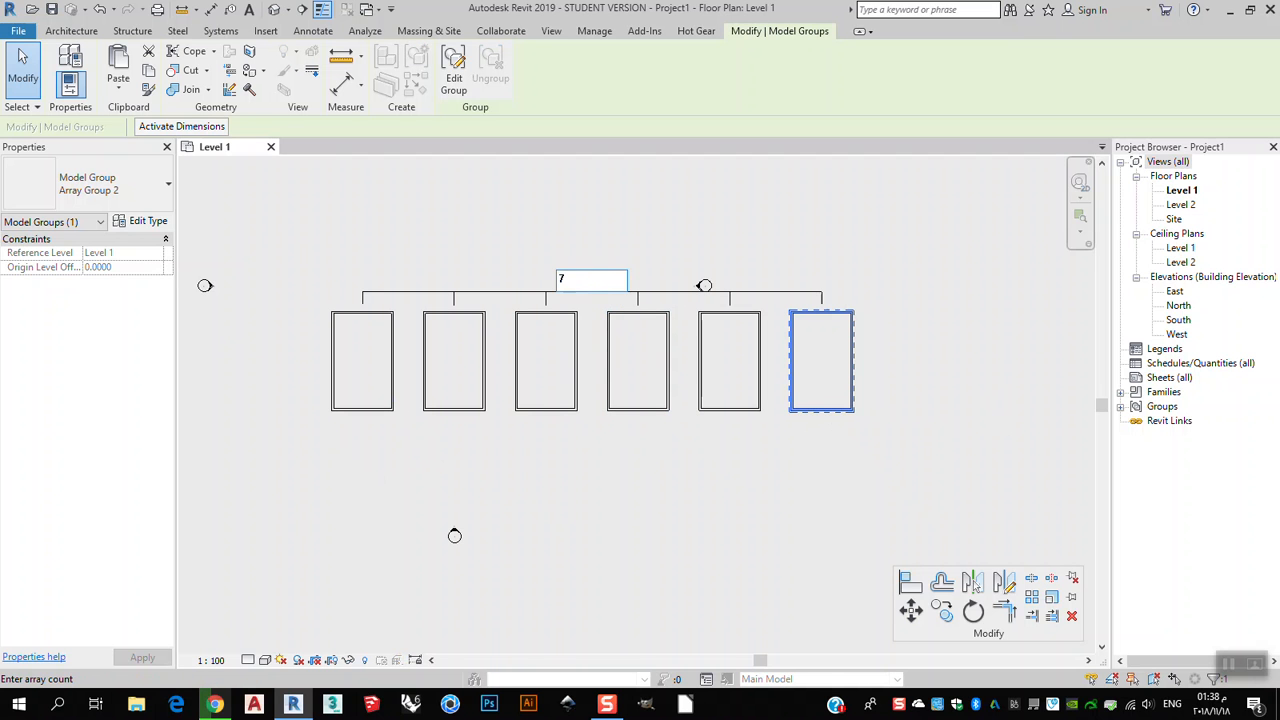
key(Return)
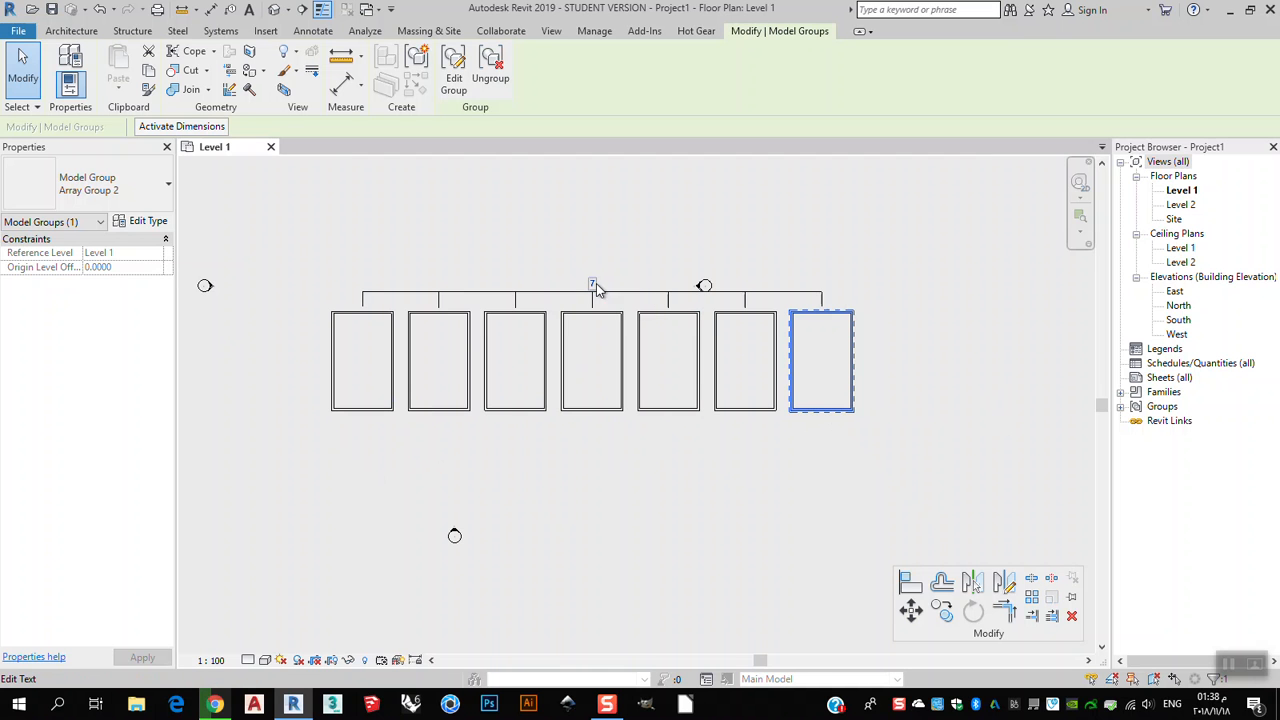
Set the lower array's count to 9 and undo that change.
click(594, 284)
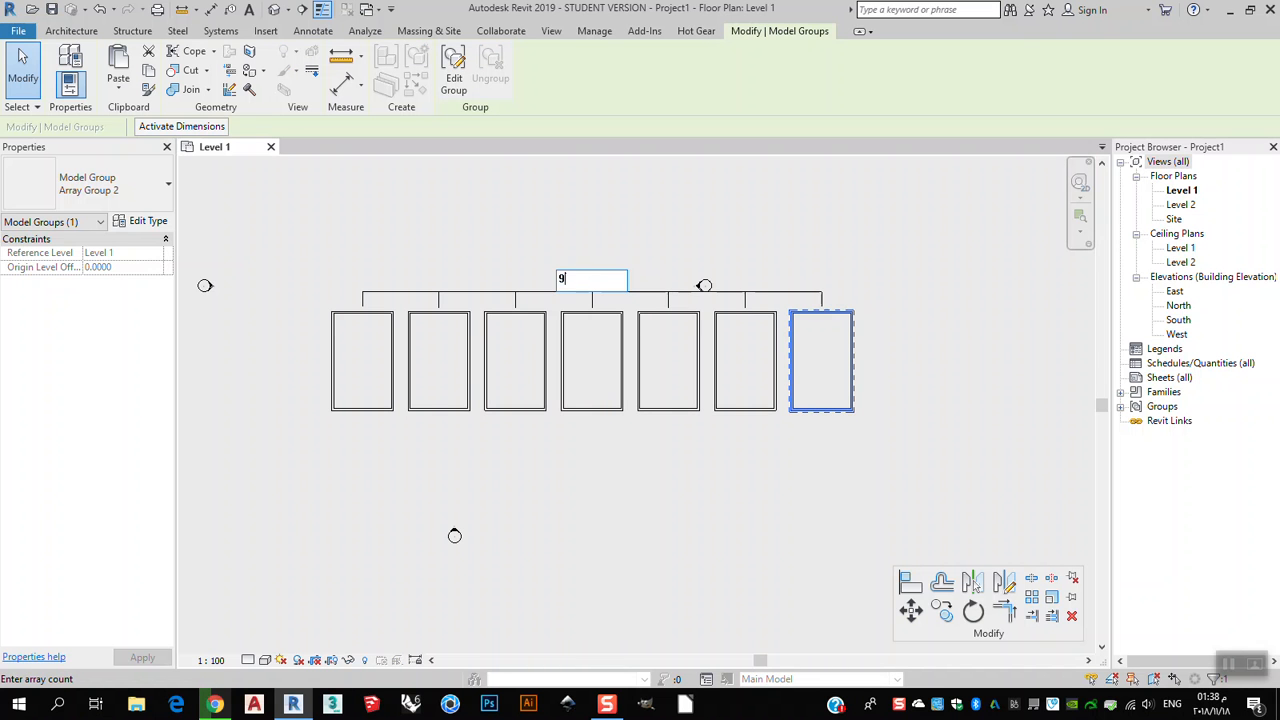
text(9)
key(Return)
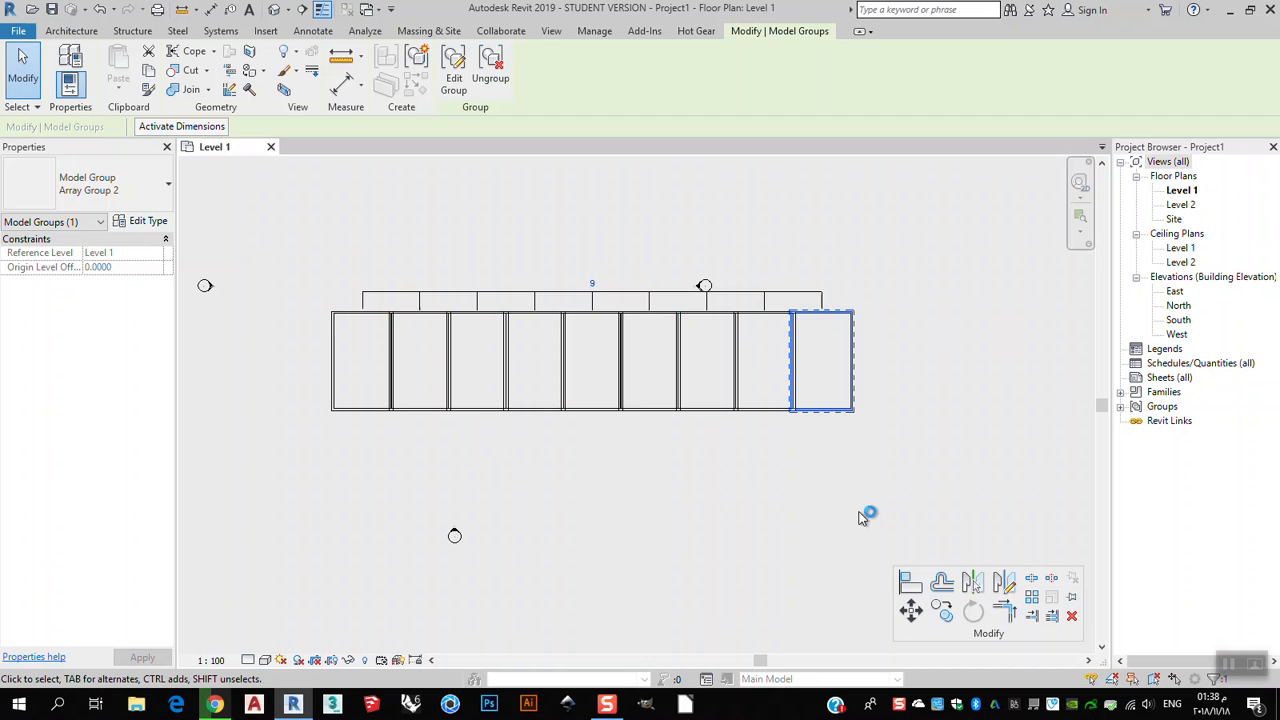
key(ctrl+z)
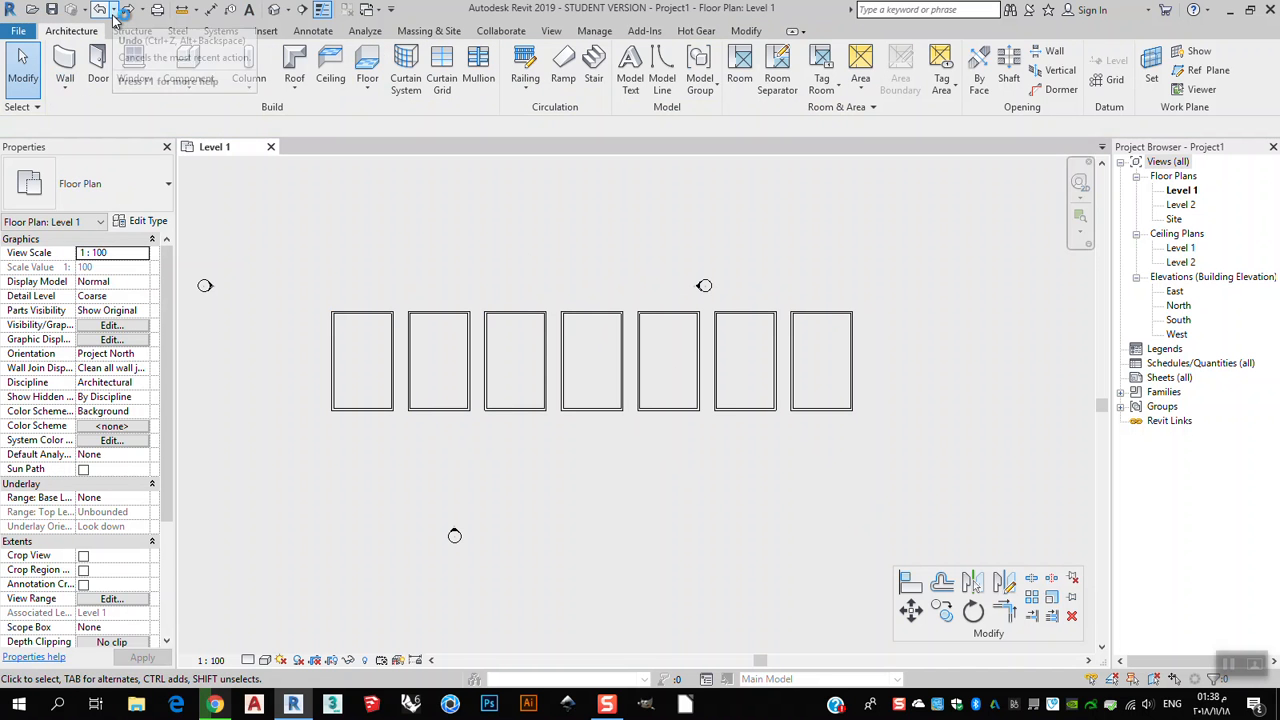
Edit the lower array group and drag the rectangle's bottom wall down to lengthen every copy, then finish.
click(801, 422)
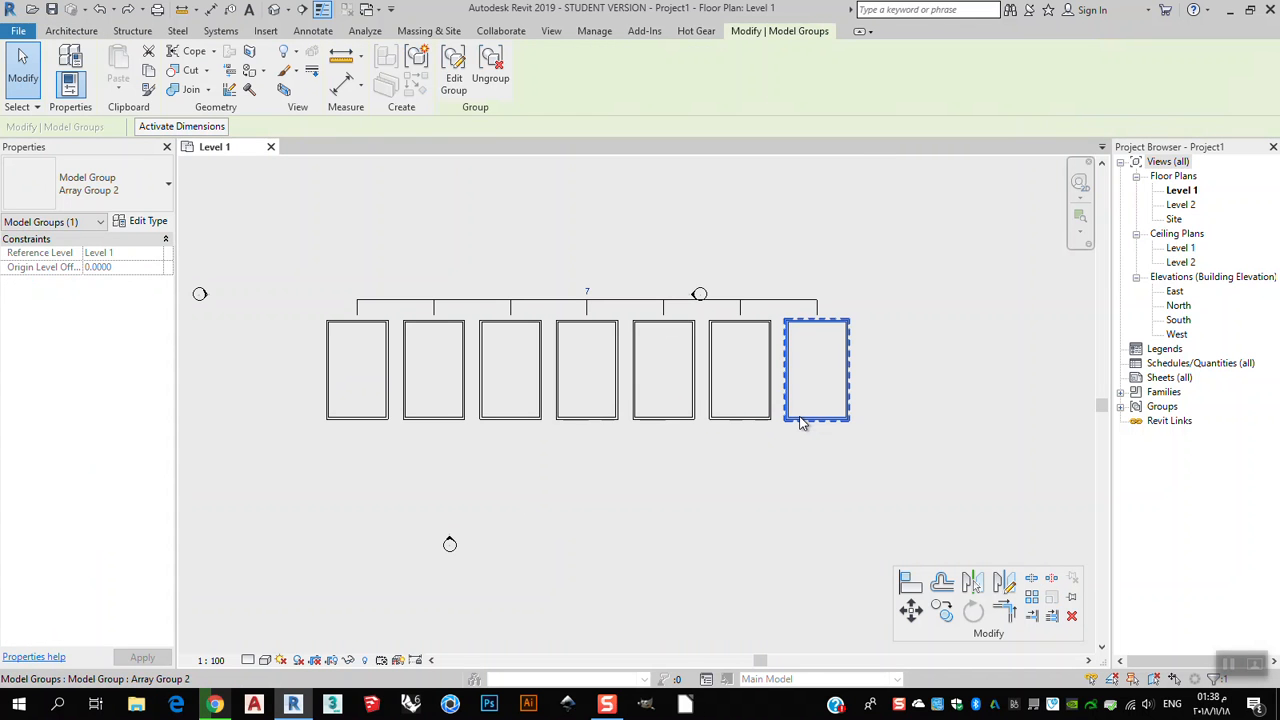
click(453, 78)
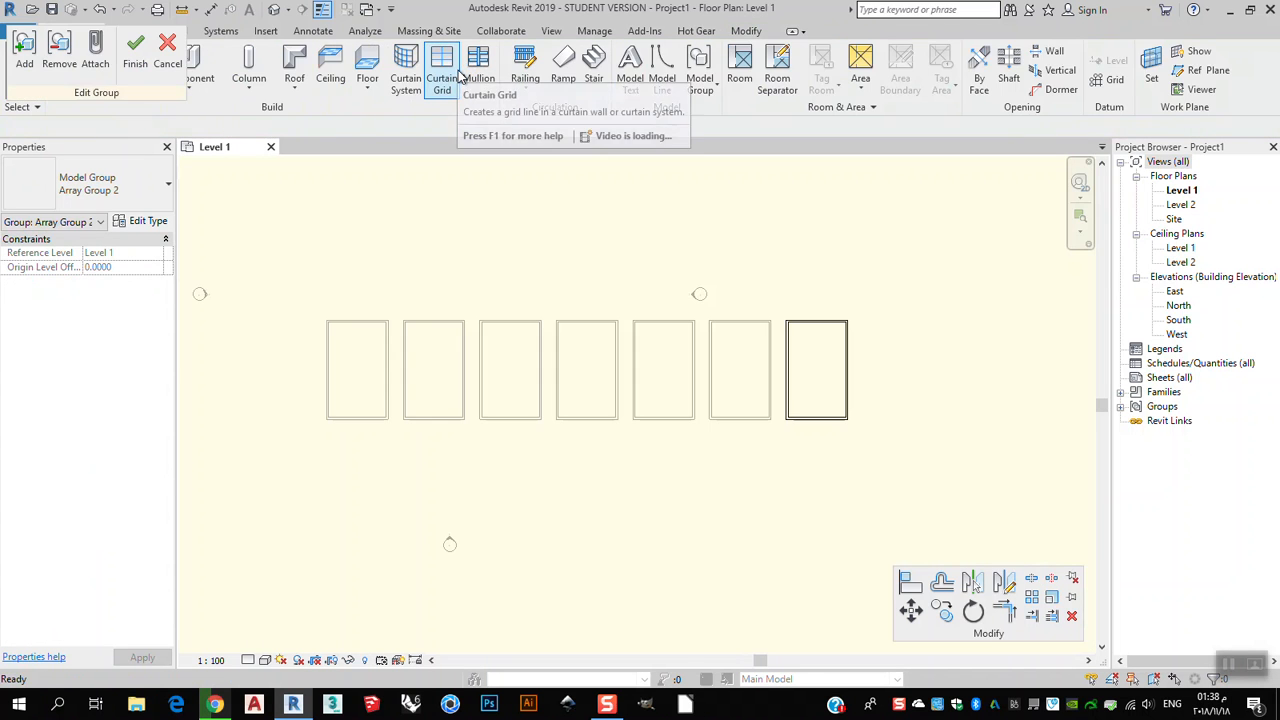
click(833, 420)
drag(833, 420, 830, 491)
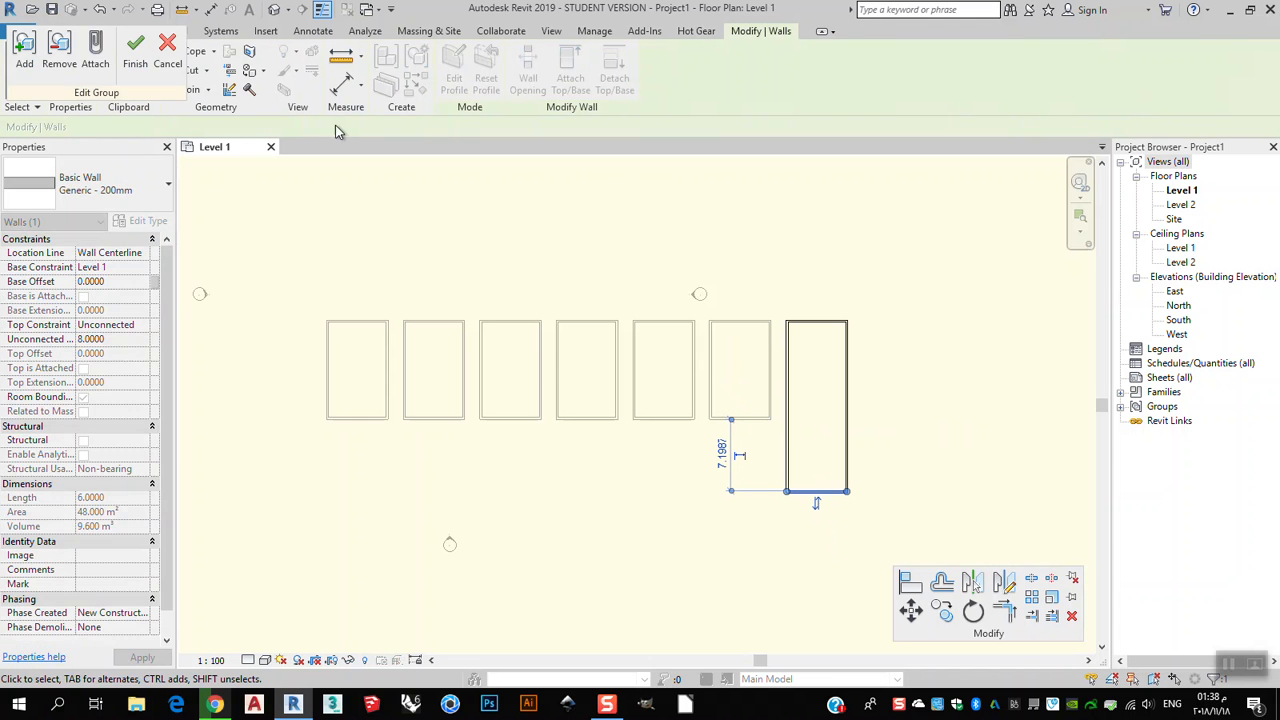
click(135, 50)
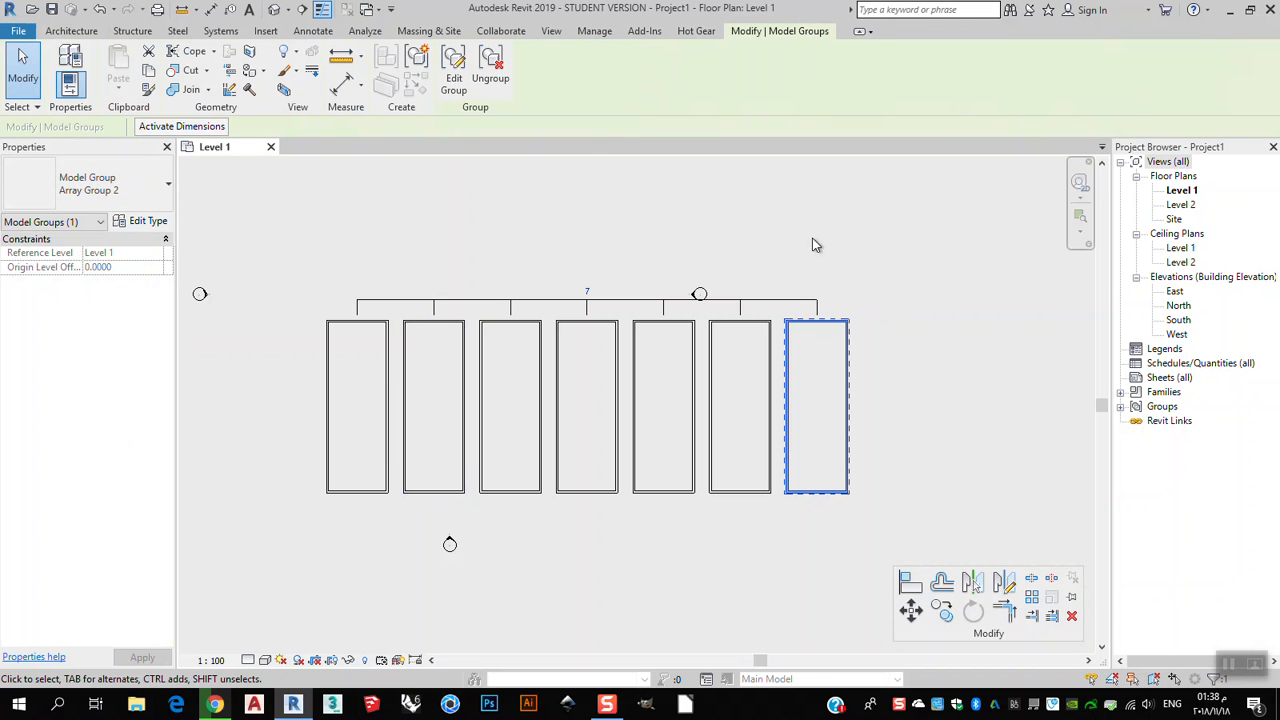
Select the last copy of the lower array and delete it.
click(949, 474)
click(841, 491)
click(505, 80)
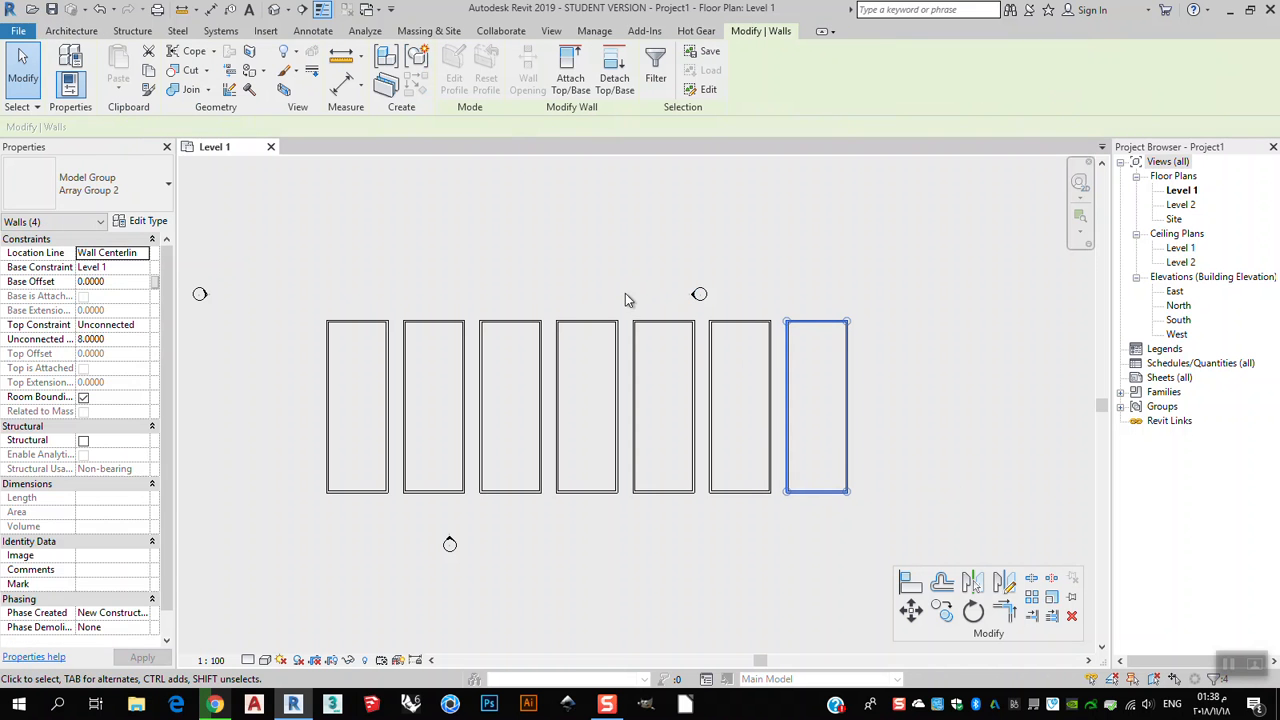
click(962, 495)
click(822, 492)
click(883, 466)
key(Tab)
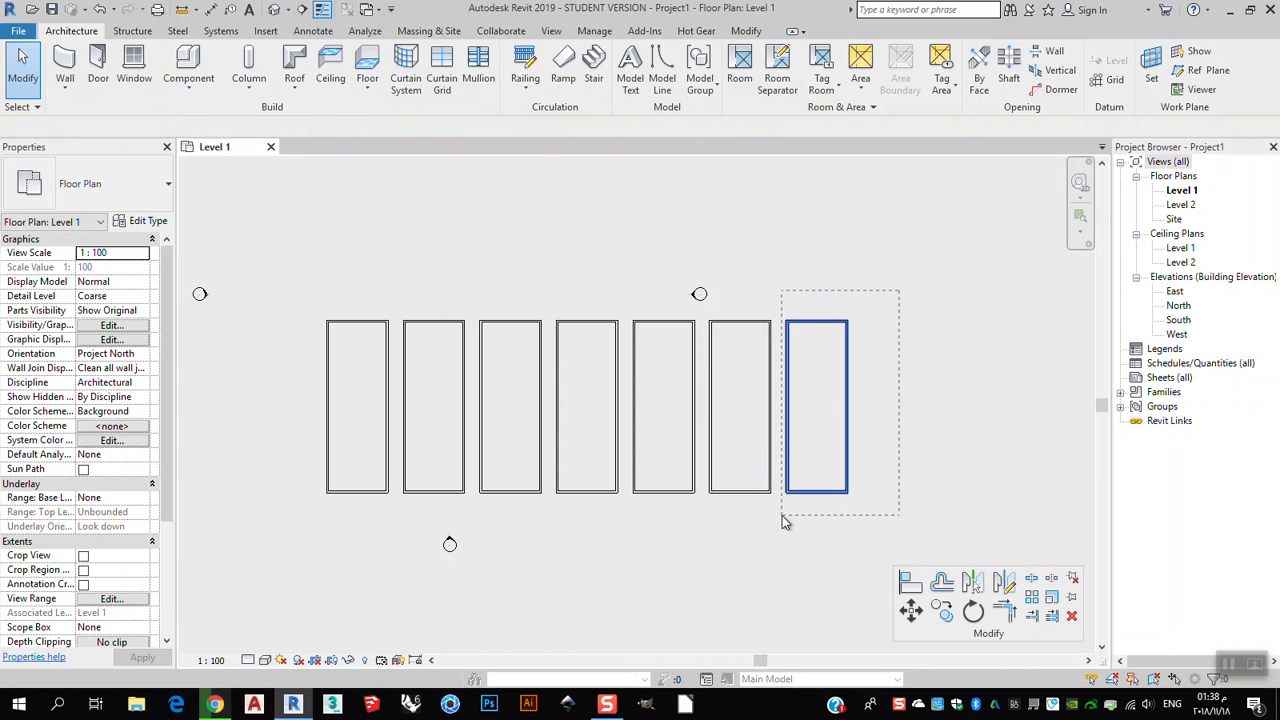
click(789, 509)
key(Delete)
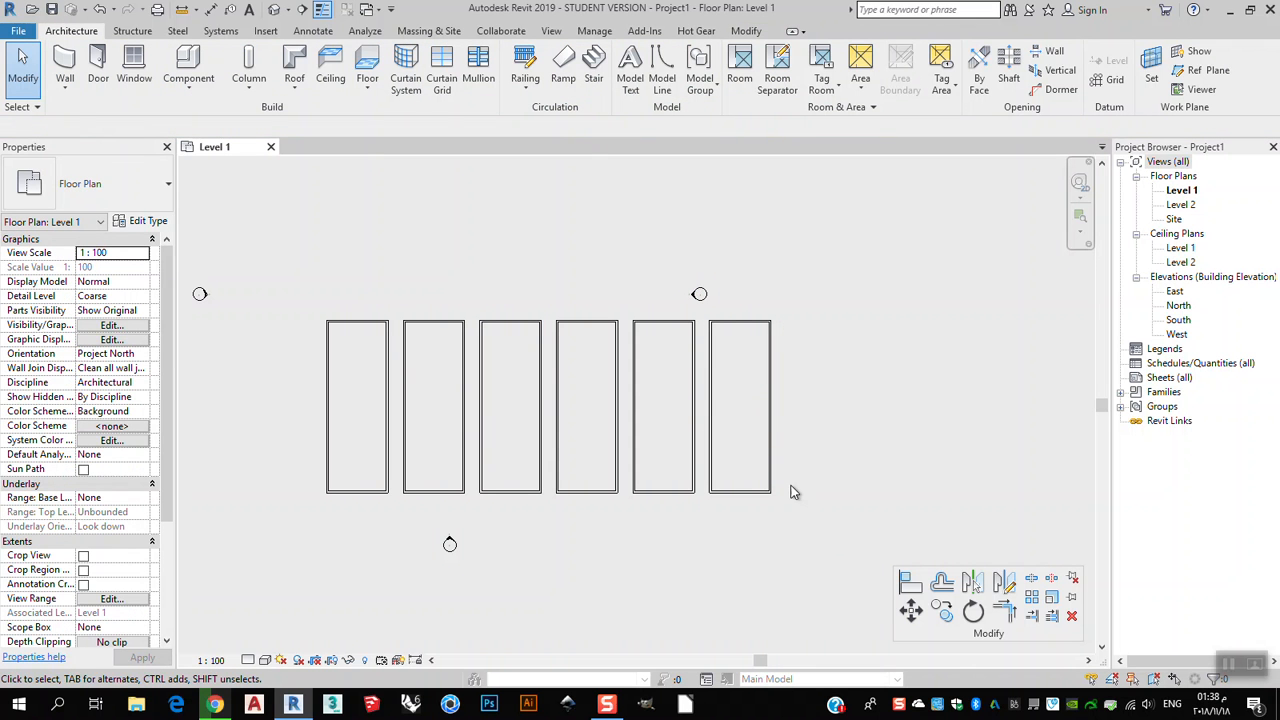
Drag the six remaining array copies to scattered positions around the plan.
click(767, 476)
drag(767, 476, 938, 406)
click(655, 497)
drag(655, 497, 760, 638)
click(590, 497)
drag(590, 497, 600, 330)
click(538, 428)
drag(538, 428, 450, 244)
click(457, 423)
drag(457, 423, 427, 584)
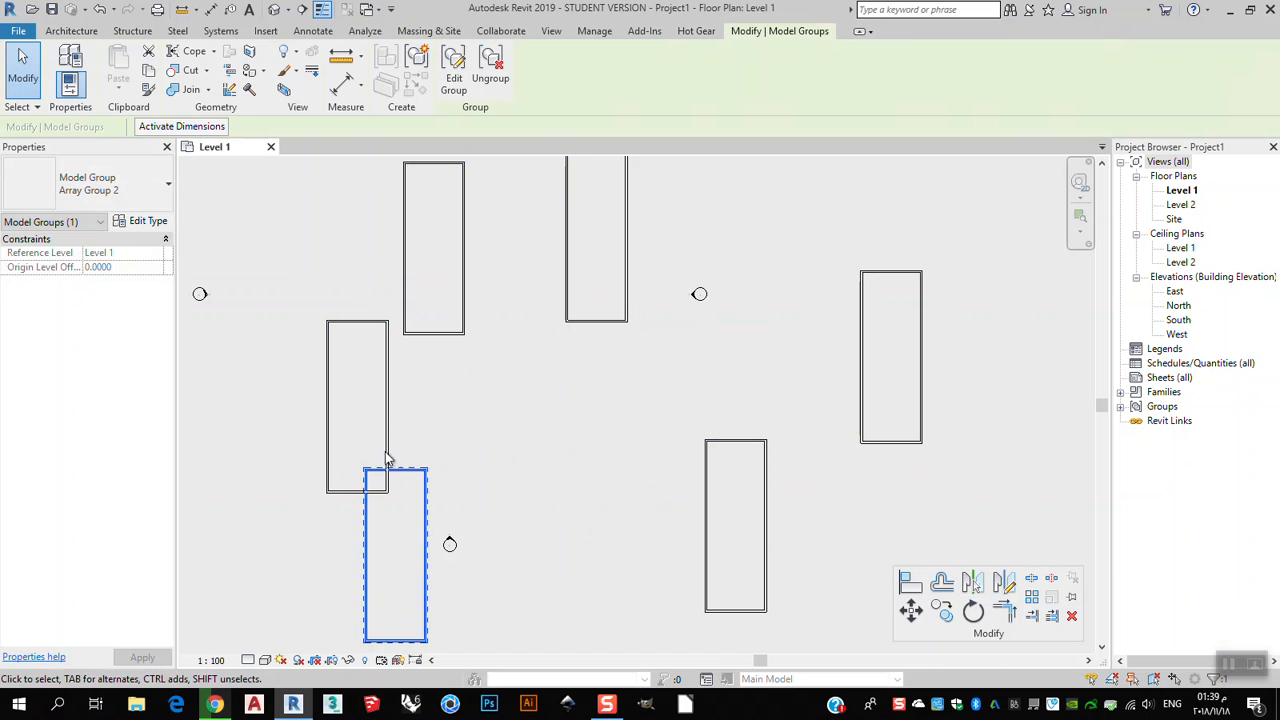
click(387, 455)
drag(387, 455, 318, 342)
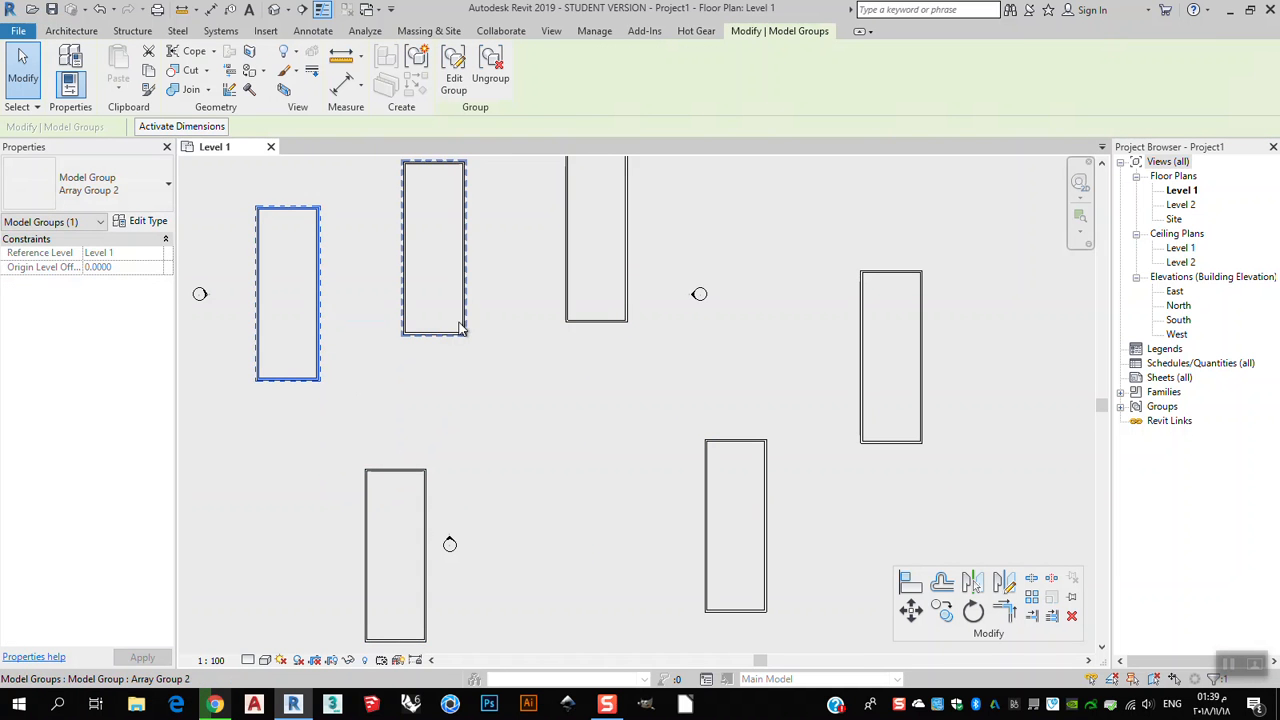
Edit the array group, move one rectangle's bottom wall up to about 8 units and remove that wall from the group, then finish.
click(454, 70)
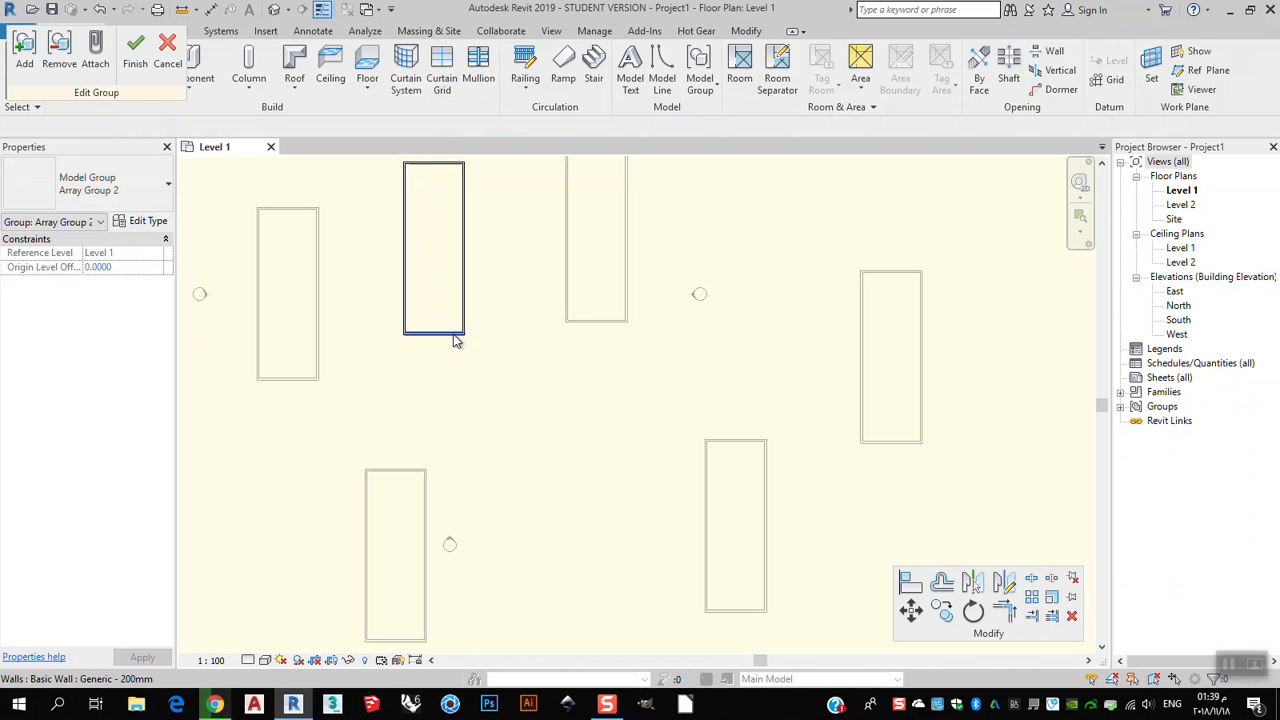
click(466, 334)
drag(430, 336, 447, 225)
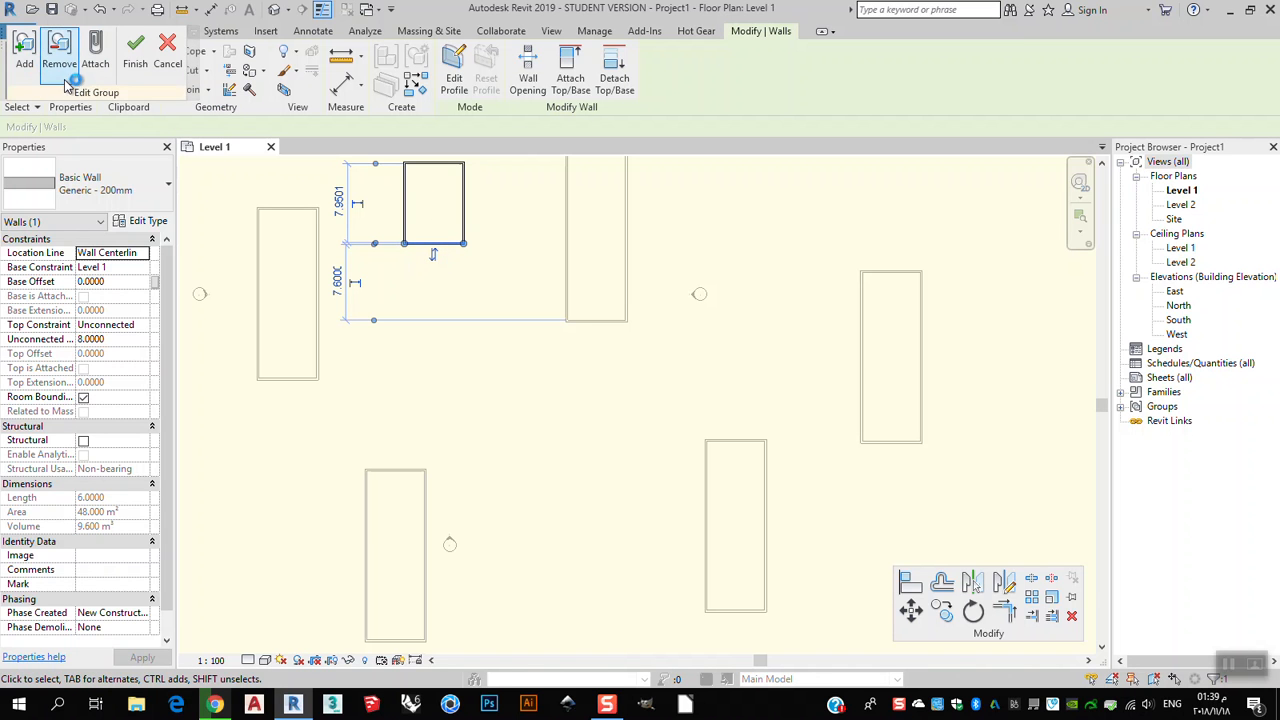
click(59, 50)
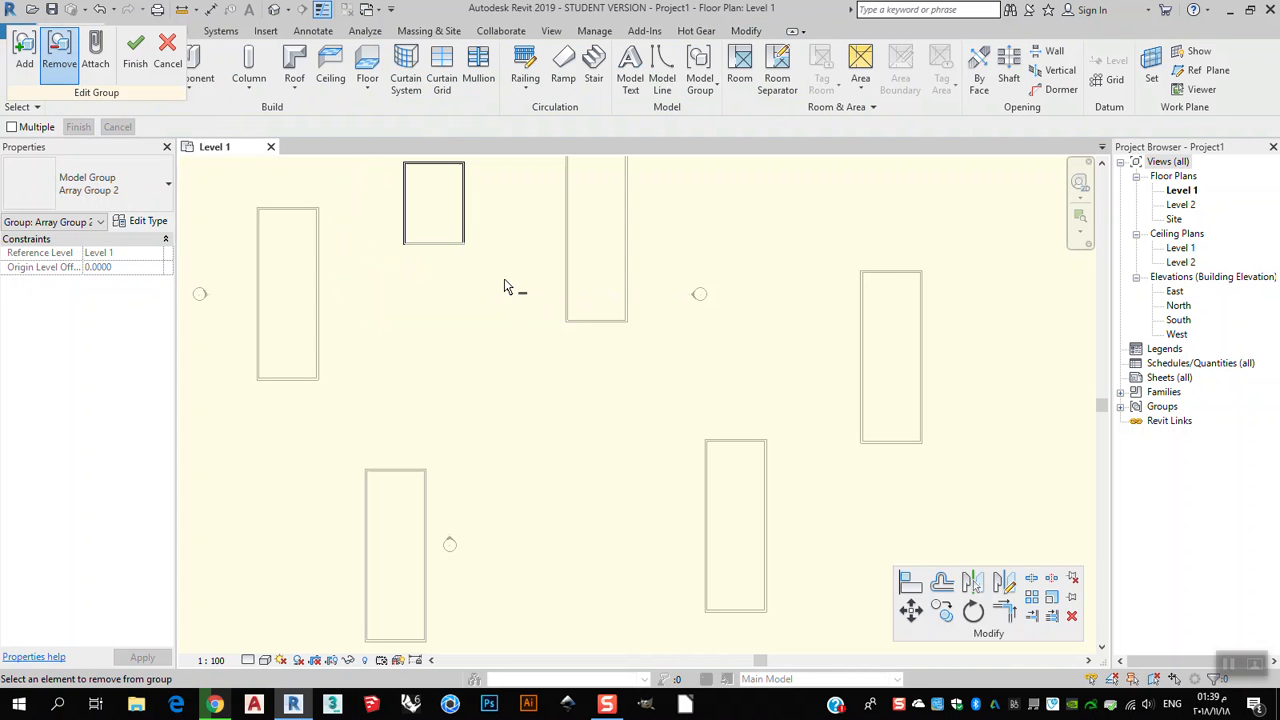
click(135, 50)
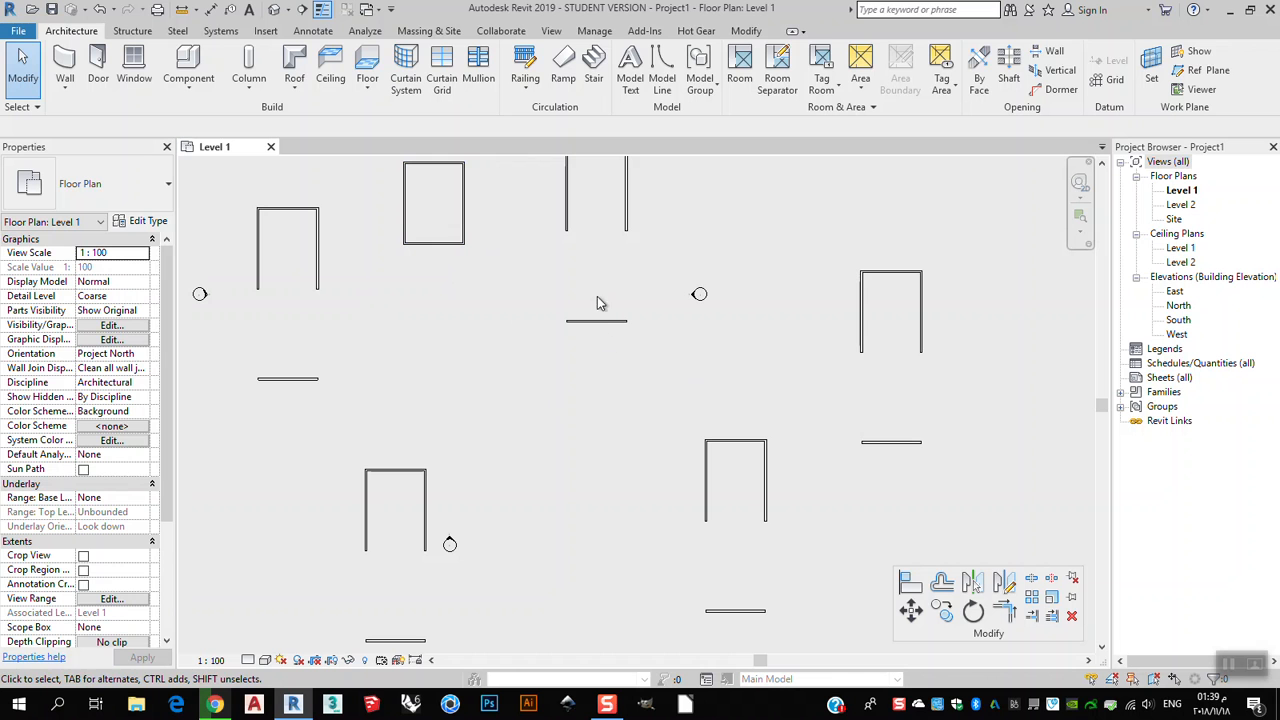
Select a leftover standalone bottom wall and then group copies to inspect them.
click(606, 325)
key(Escape)
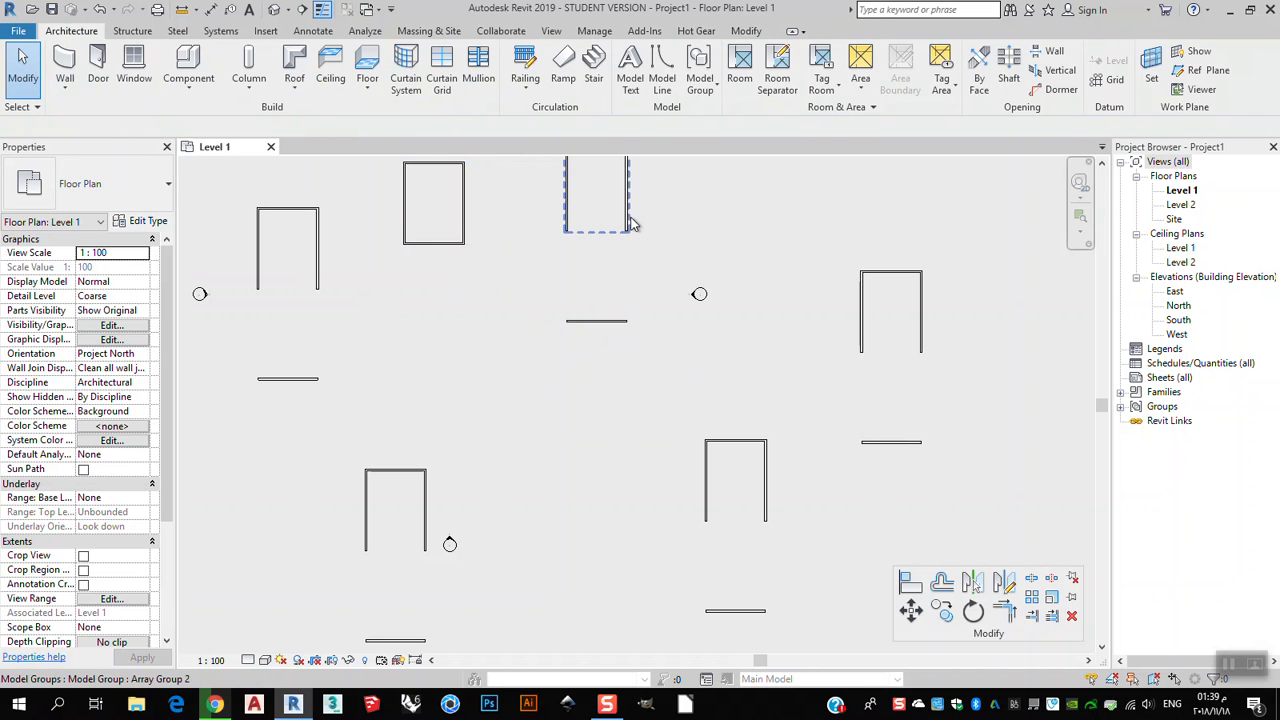
click(630, 224)
click(920, 305)
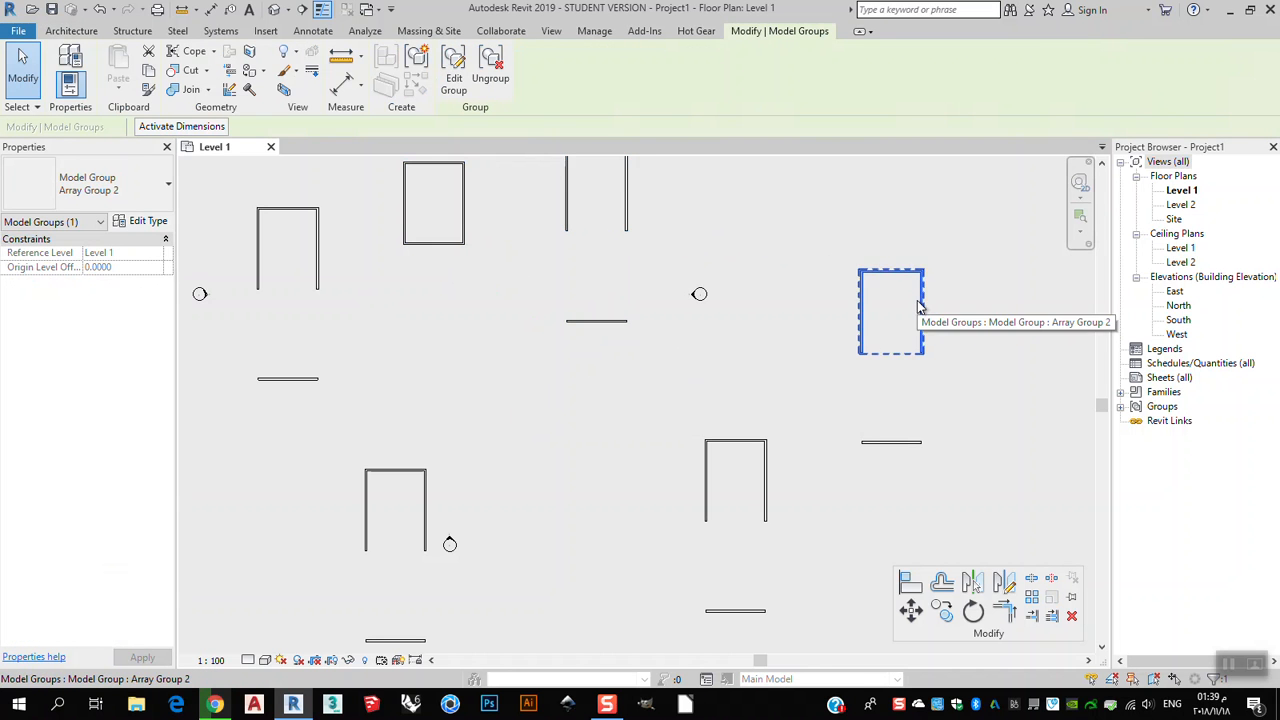
Delete the standalone bottom wall lying below the rectangle on the right of the plan.
click(909, 443)
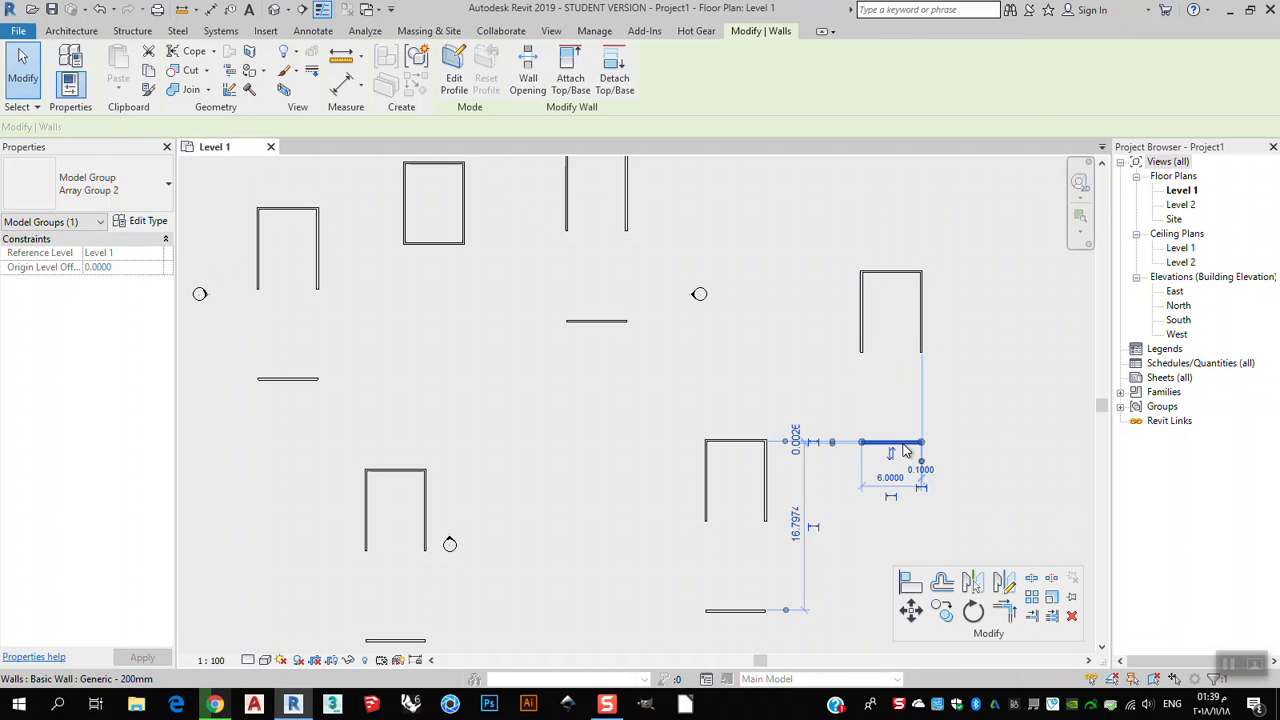
key(Escape)
click(921, 316)
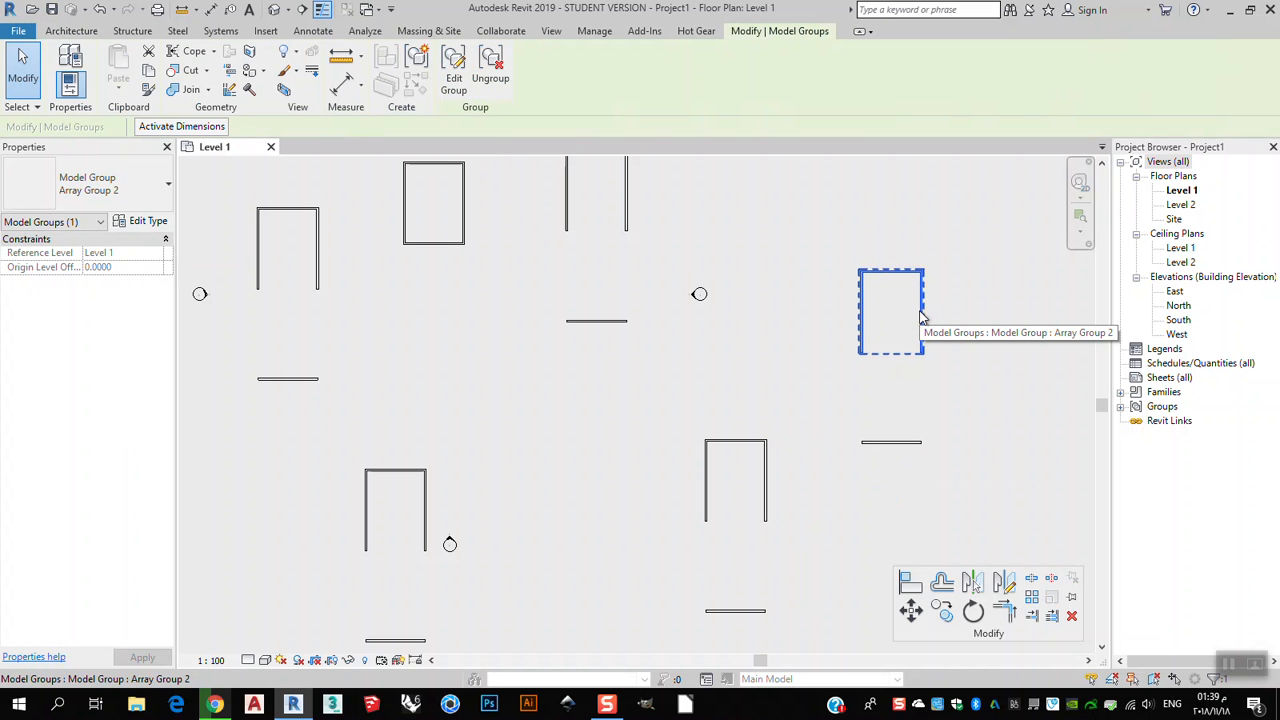
key(Escape)
click(918, 443)
key(Delete)
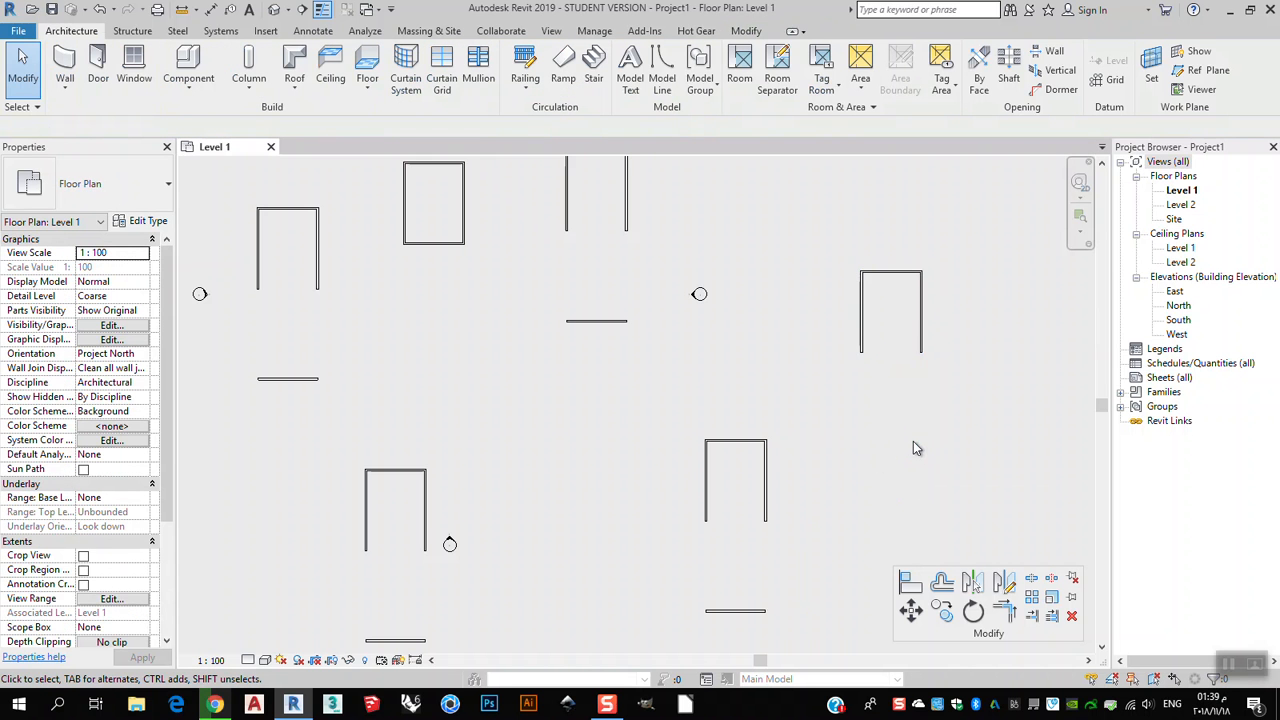
Delete several more array group copies and their detached bottom walls across the plan.
scroll(641, 423, down, 2)
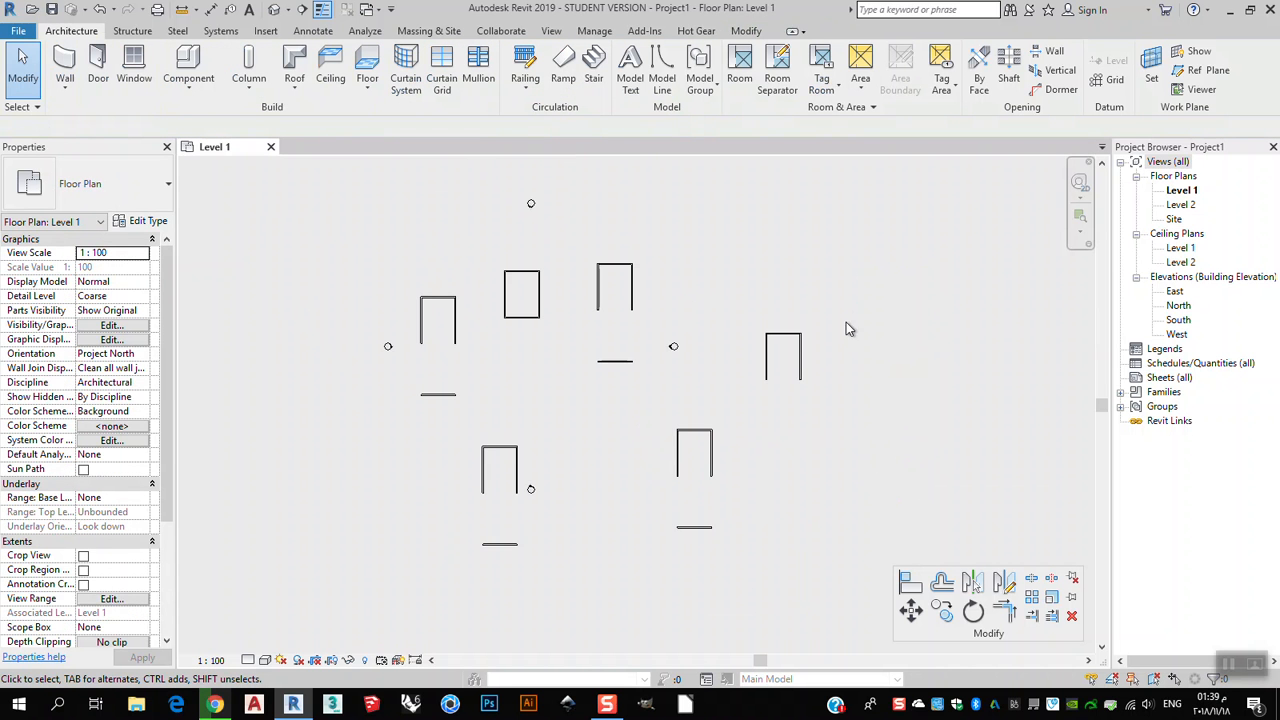
scroll(764, 362, up, 1)
click(766, 360)
key(Delete)
click(561, 274)
key(Escape)
click(543, 296)
key(Delete)
drag(511, 409, 508, 410)
key(Delete)
drag(766, 443, 517, 617)
key(Delete)
Use the Delete tool to remove the remaining left rectangle and its detached bottom wall.
drag(434, 428, 348, 603)
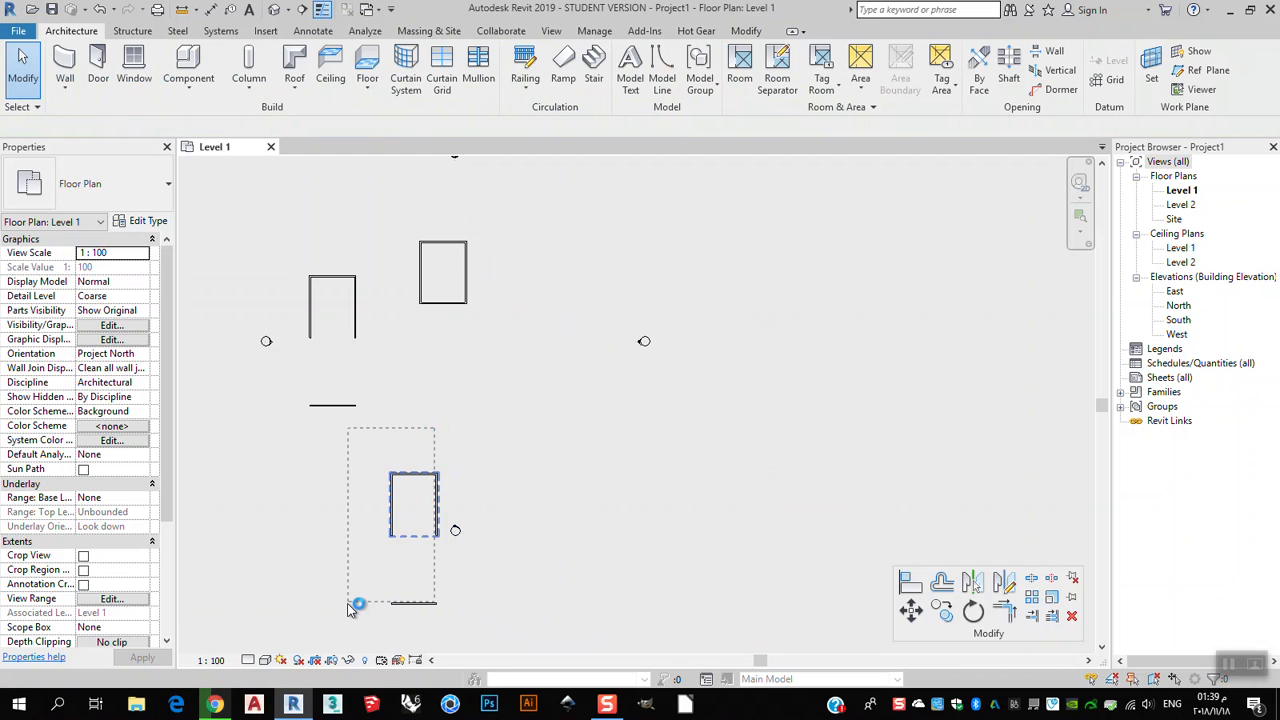
key(Delete)
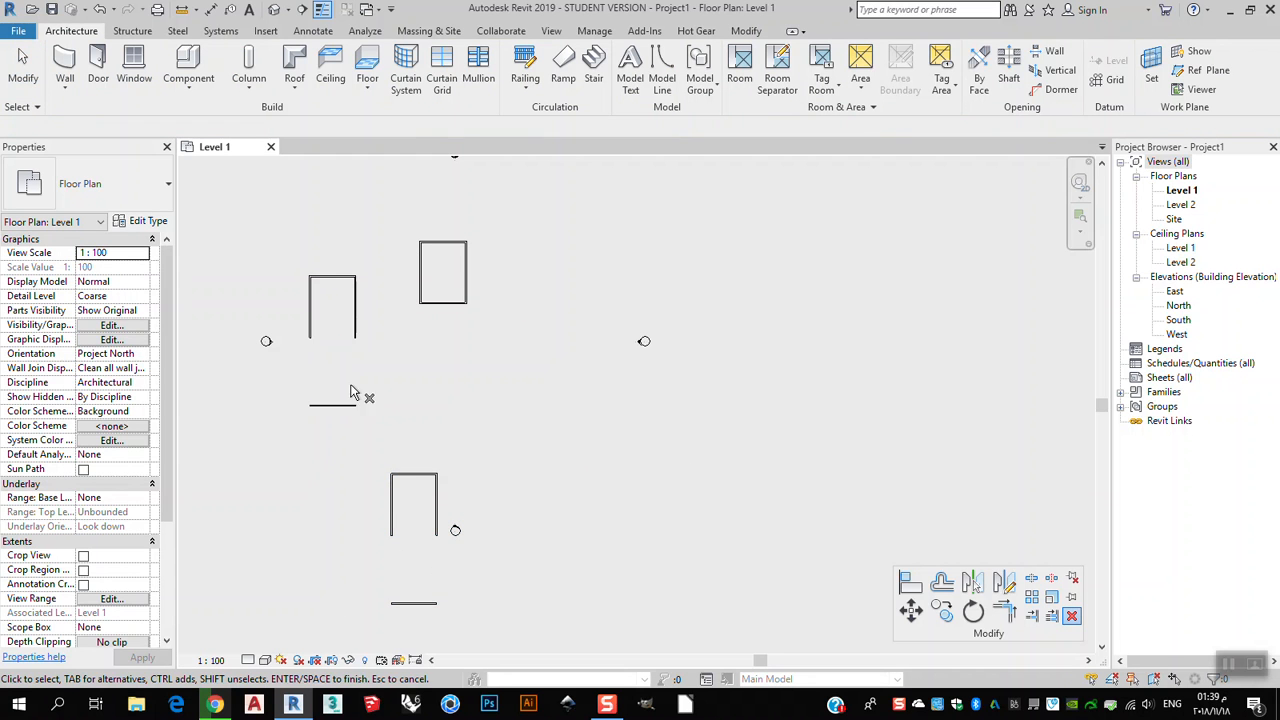
drag(310, 432, 311, 431)
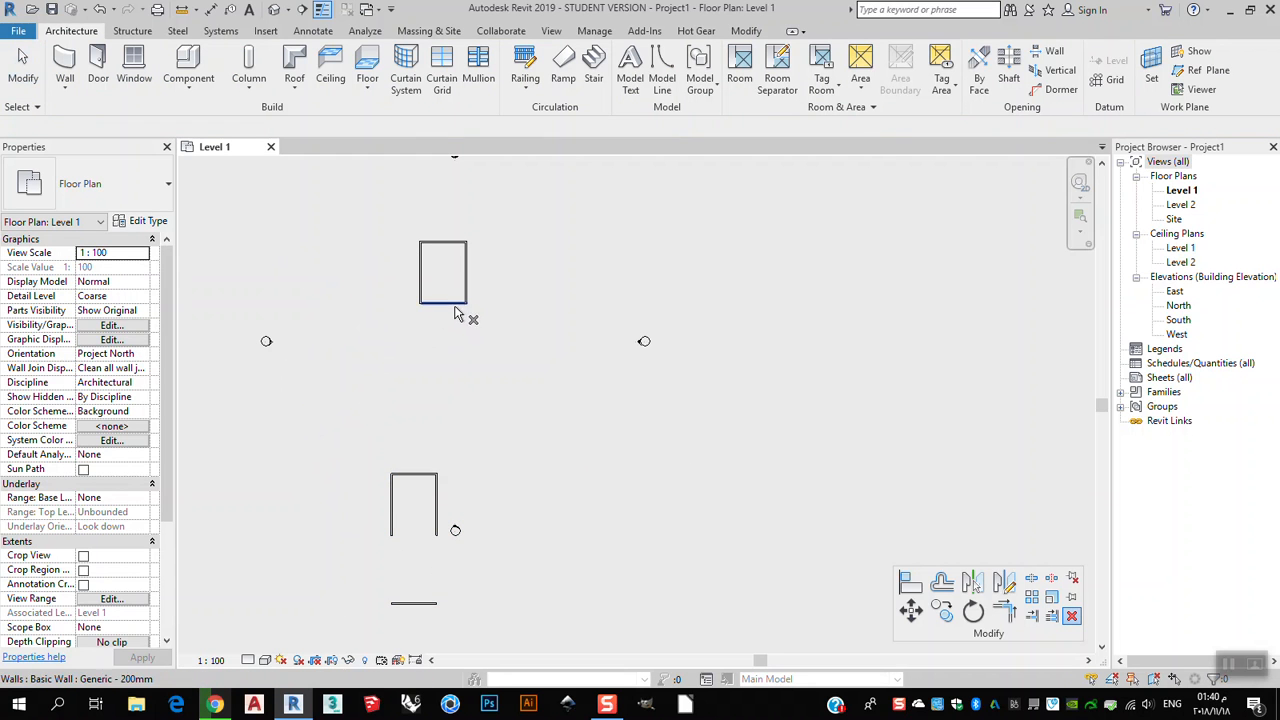
key(Escape)
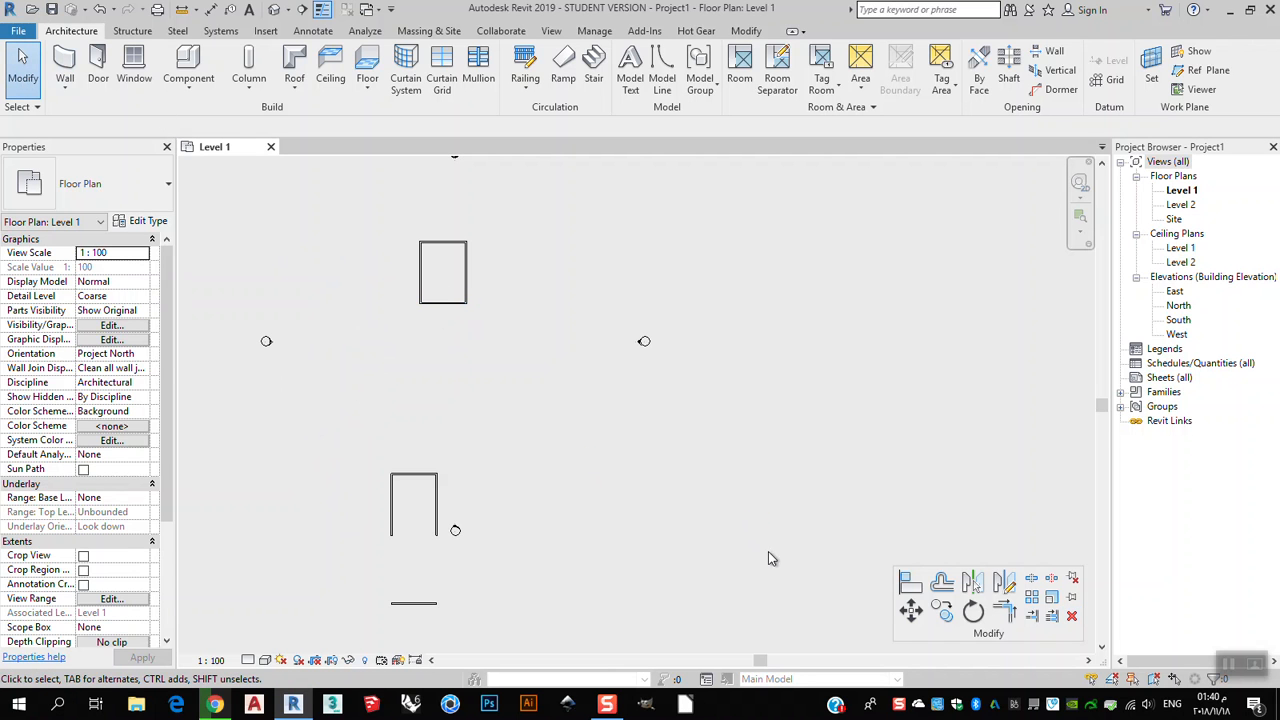